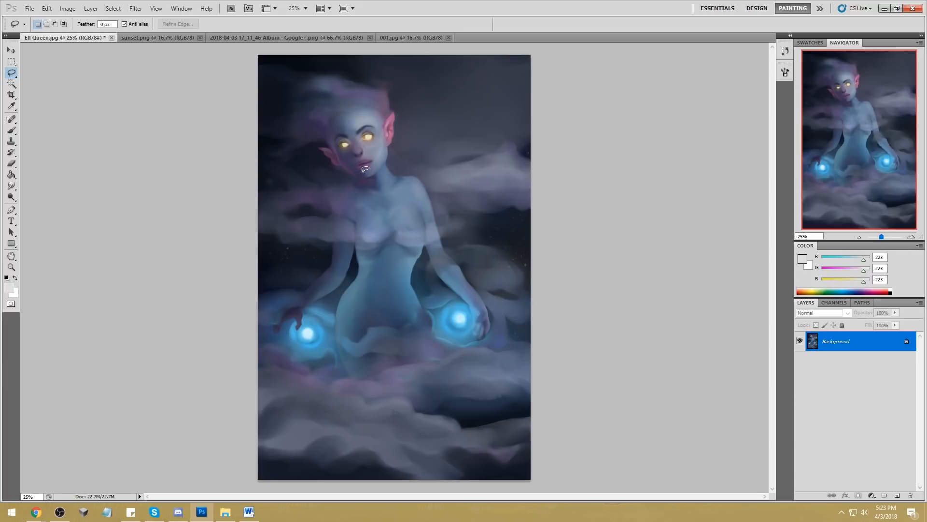
Step: Review the open paintings sunset.png, the Google+ album image and 001.jpg, and return to Elf Queen.jpg
left_click(166, 40)
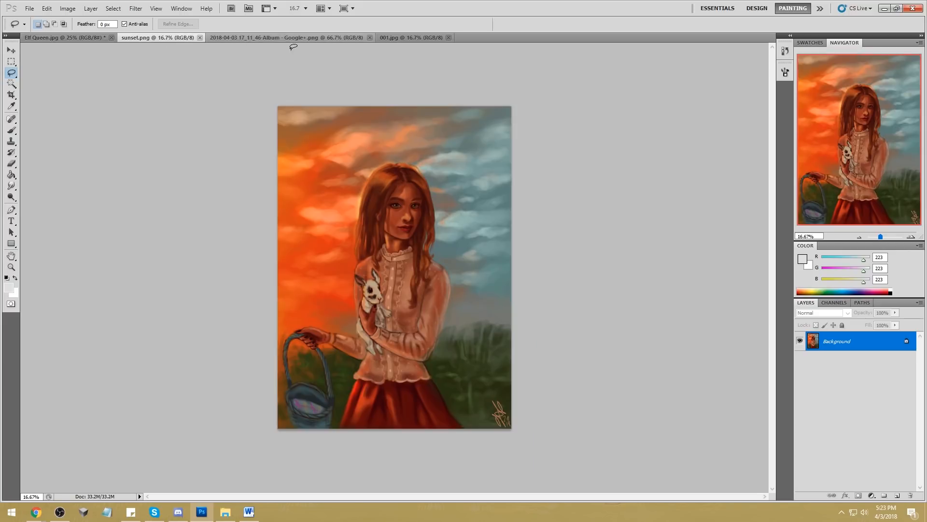
left_click(279, 39)
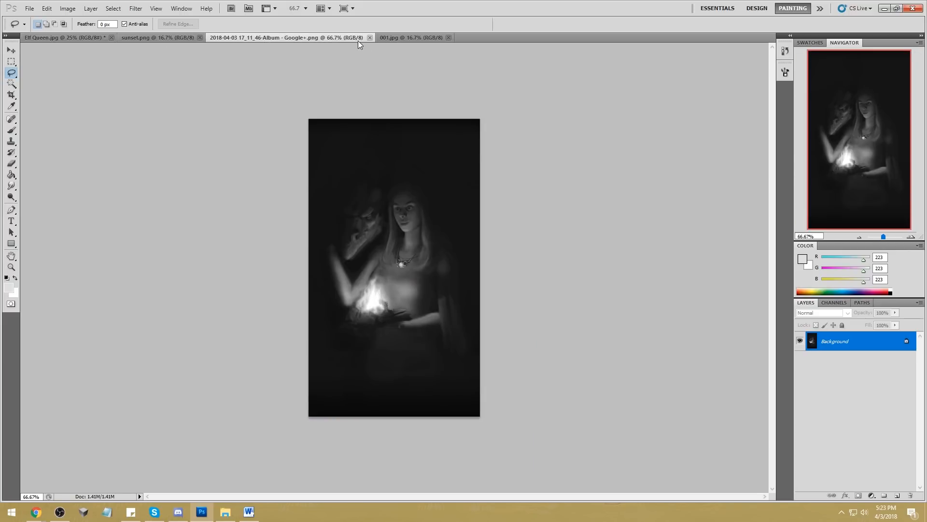
left_click(396, 38)
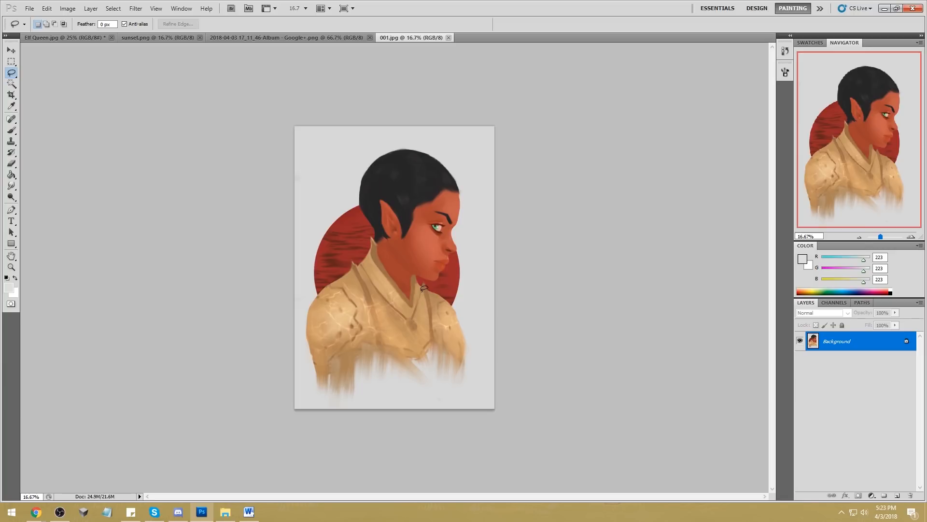
left_click(75, 38)
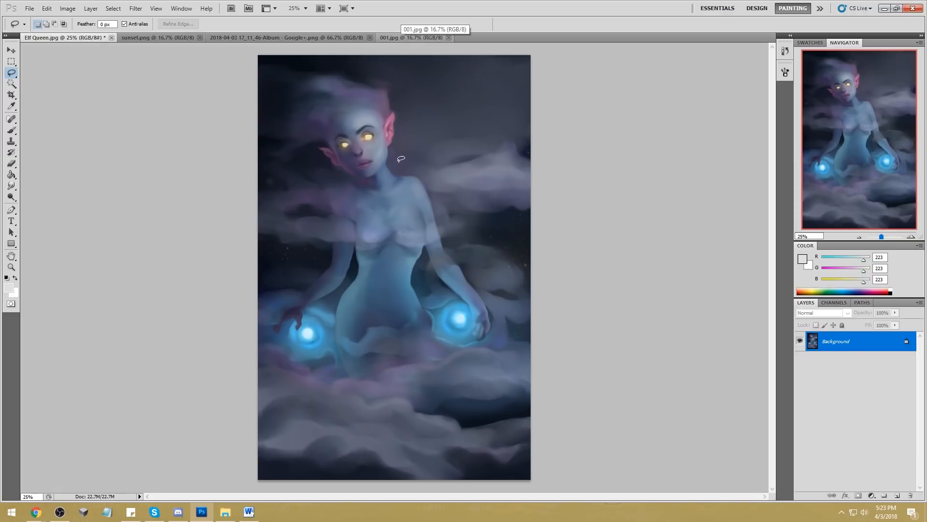
Step: Lasso a loose selection around the head and hair, refine its lower edge, and copy it to a new layer
mouse_move(357, 177)
left_mouse_down()
mouse_move(314, 165)
mouse_move(283, 107)
left_mouse_up()
left_click_drag(429, 134, 420, 155)
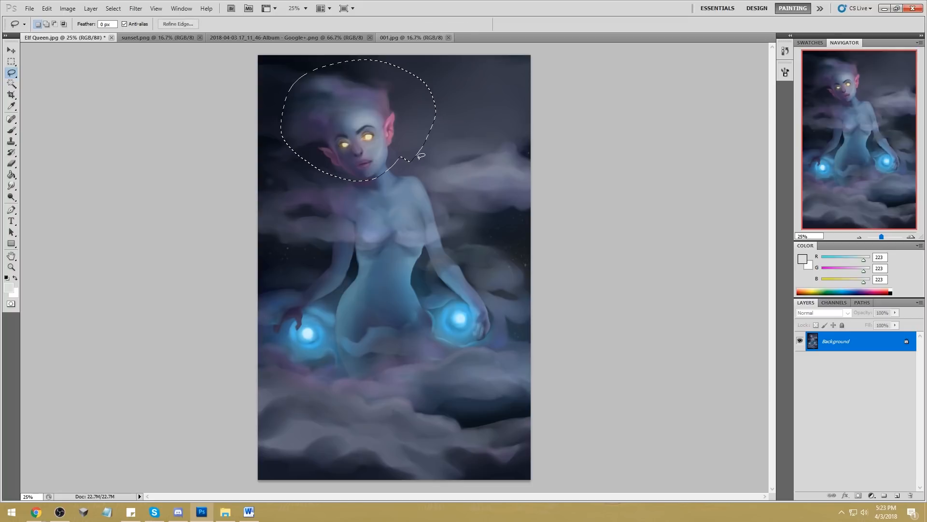
key("shift")
left_click_drag(358, 182, 410, 158)
key("alt")
left_click_drag(339, 176, 339, 179)
key("alt")
left_click_drag(372, 187, 387, 190)
key("ctrl+j")
Step: Scale the copied head proportionally to about 90% and reposition it so it sits on the neck
key("ctrl+t")
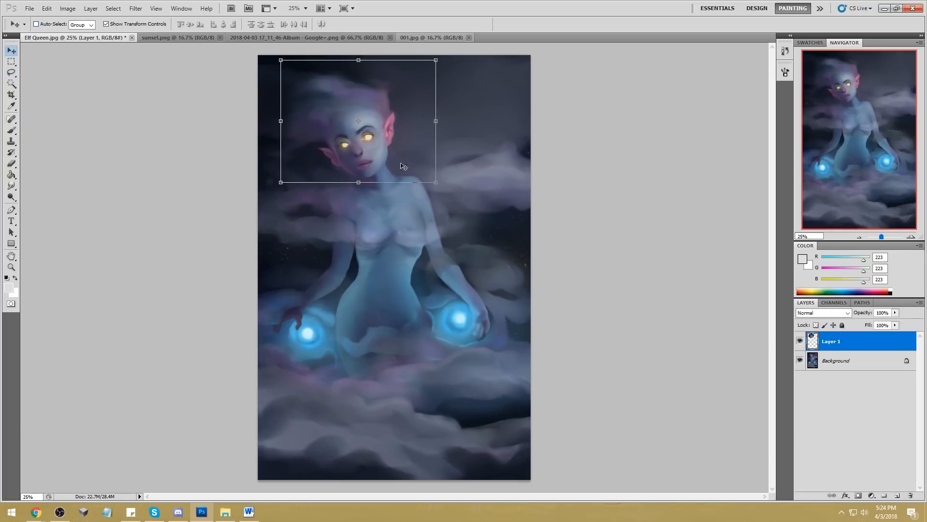
left_click_drag(436, 182, 420, 171)
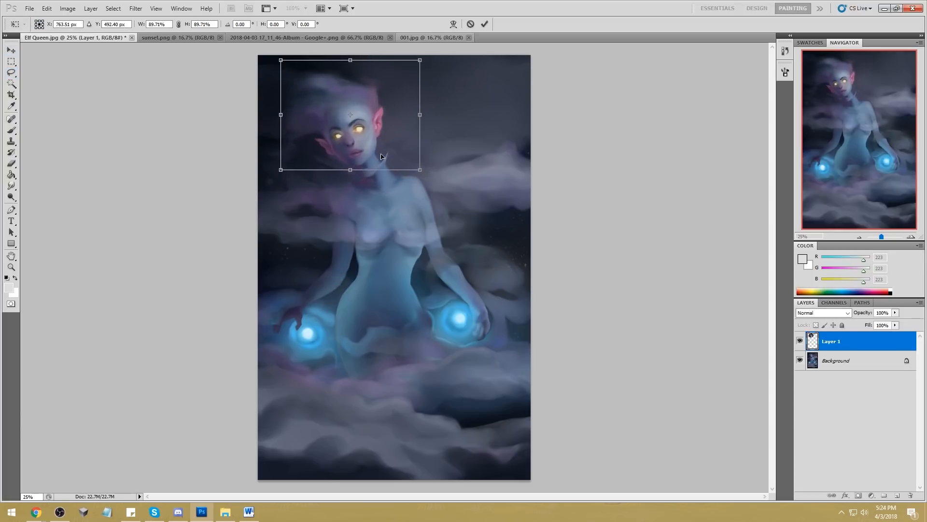
left_click_drag(357, 146, 370, 157)
left_click(484, 23)
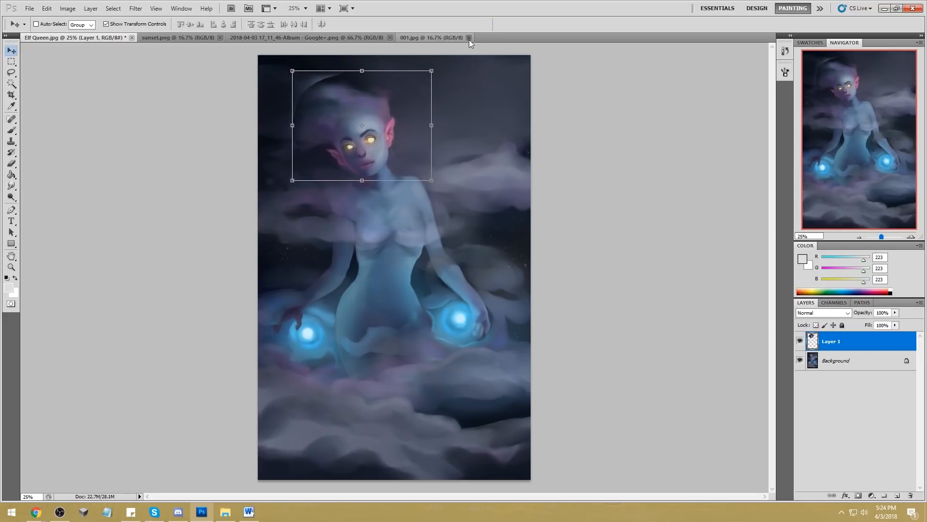
key("b")
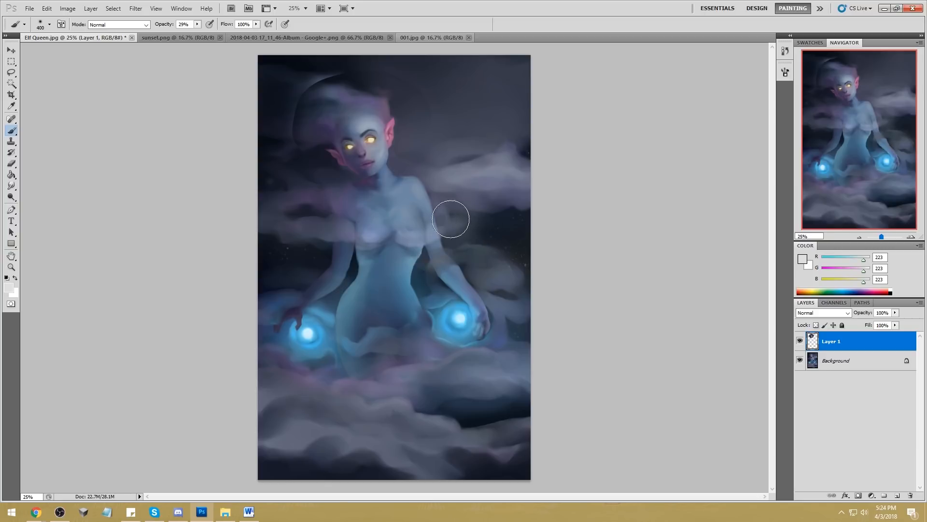
key("v")
left_click_drag(376, 147, 376, 144)
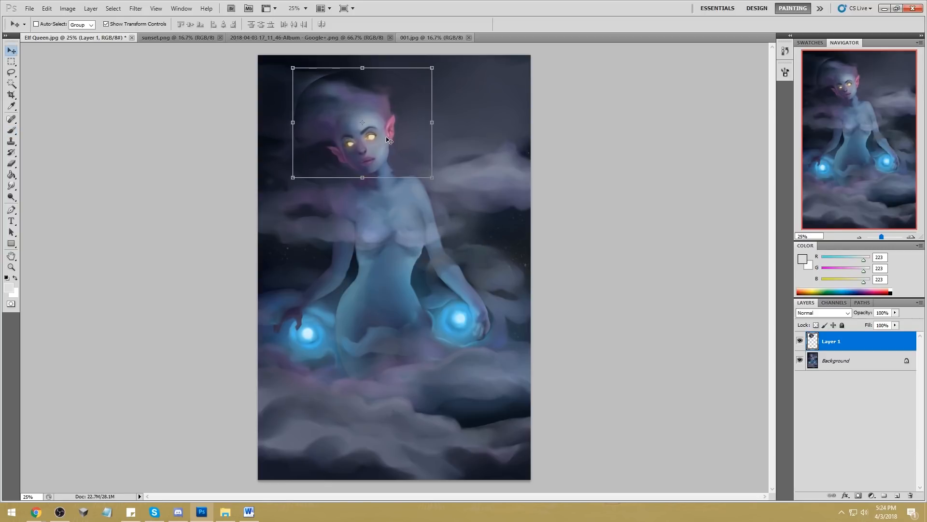
Step: Set up a textured brush at 150 px and 100% opacity for painting in dark background colour
key("b")
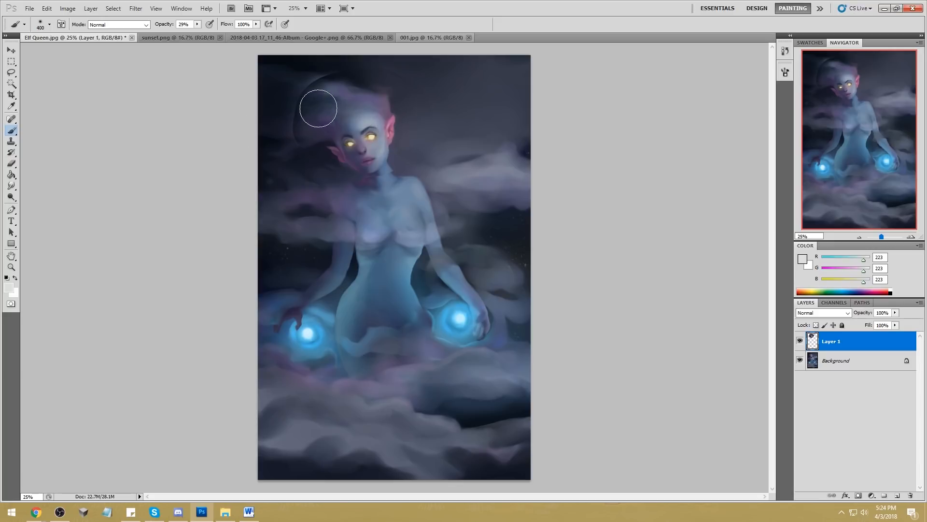
left_click(307, 62, "alt")
right_click(425, 155)
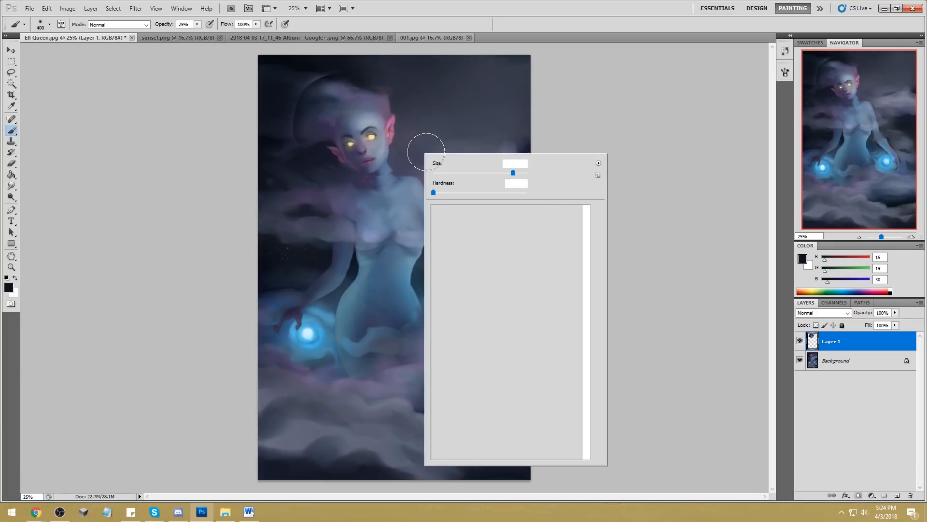
left_click(522, 303)
left_click(708, 248)
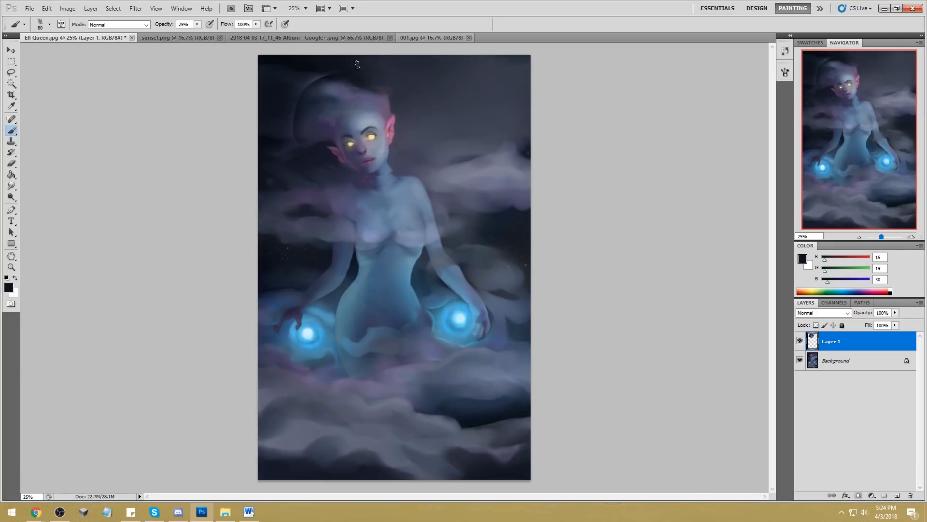
mouse_move(197, 25)
left_mouse_down()
mouse_move(215, 37)
mouse_move(245, 37)
left_mouse_up()
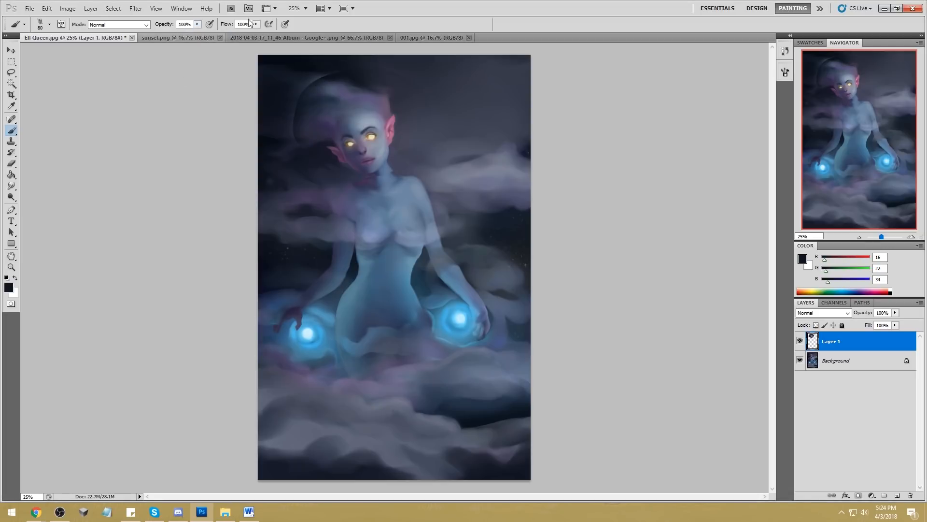
key("]")
key("]")
key("]")
key("]")
Step: Paint over the visible edges of the pasted head layer with colours sampled from the surrounding background
left_click(338, 67, "alt")
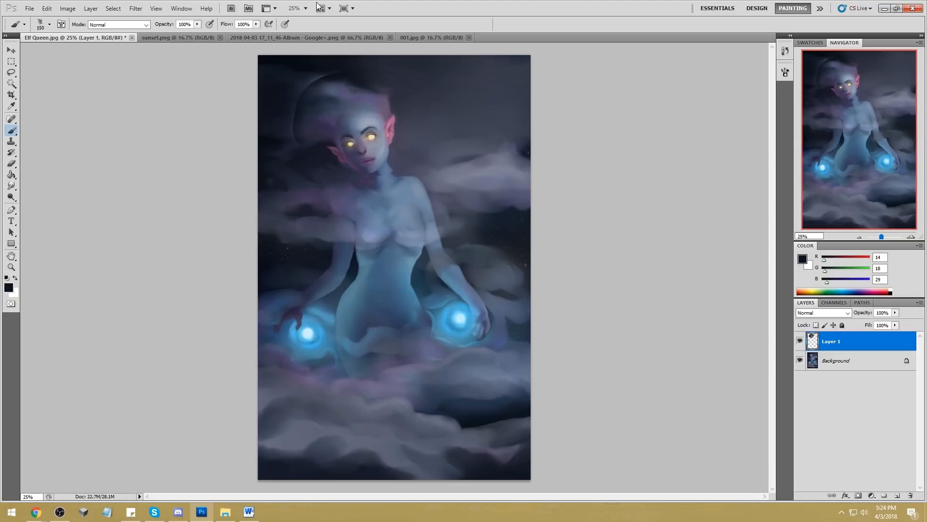
left_click(344, 75, "alt")
left_click_drag(341, 68, 334, 69)
left_click(312, 88, "alt")
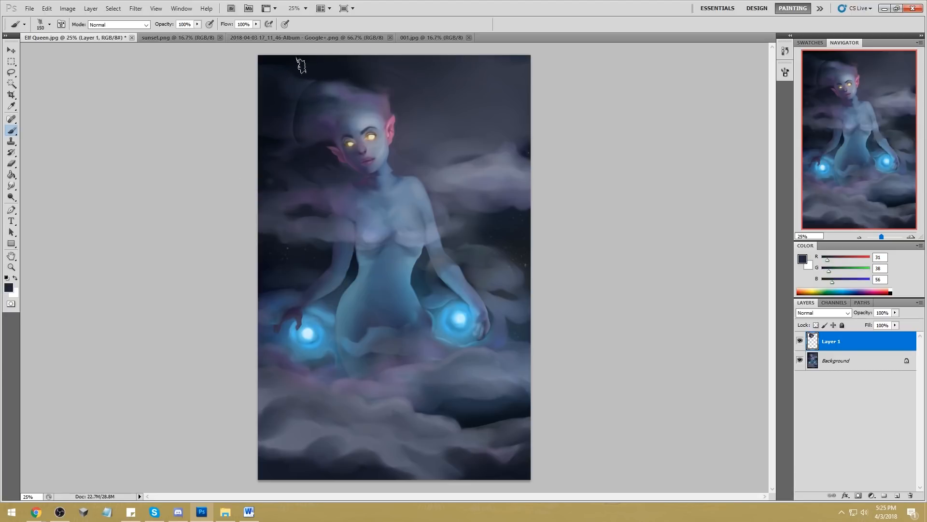
left_click(343, 69, "alt")
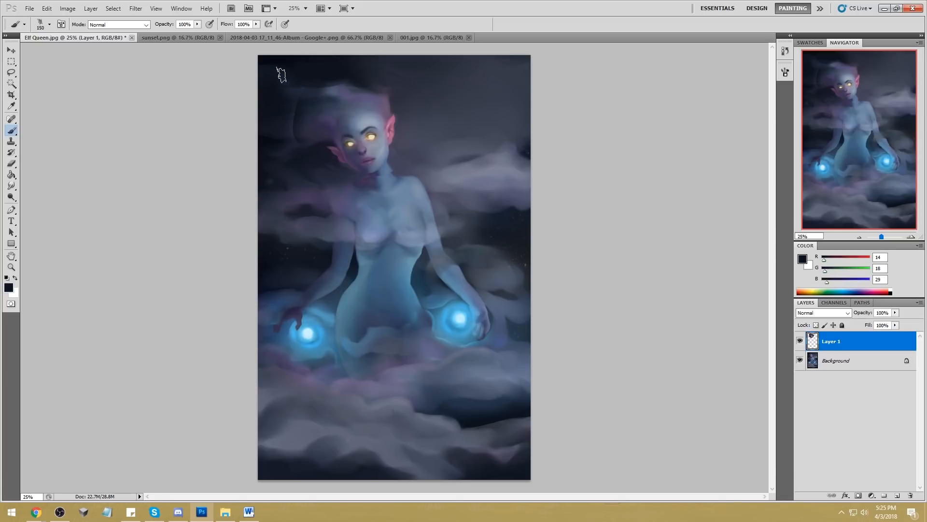
mouse_move(257, 101)
left_mouse_down()
mouse_move(296, 111)
mouse_move(298, 104)
left_mouse_up()
left_click(267, 92, "alt")
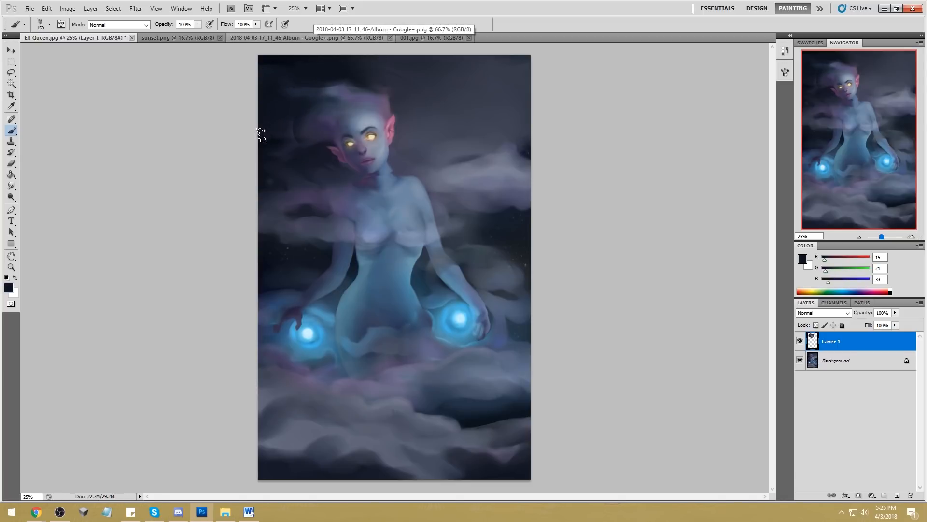
left_click(311, 148, "alt")
left_click(406, 87, "alt")
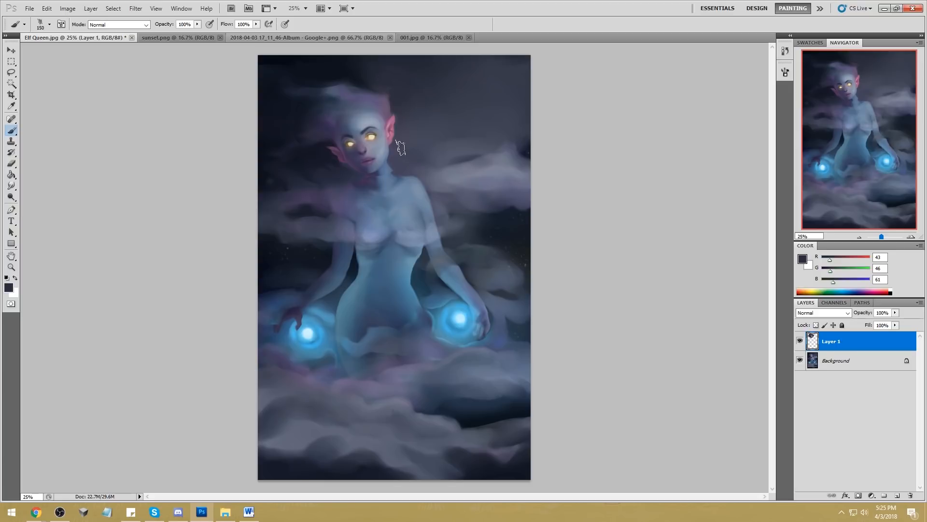
Step: Set the Eraser to a soft round brush at 150 px
key("e")
right_click(399, 142)
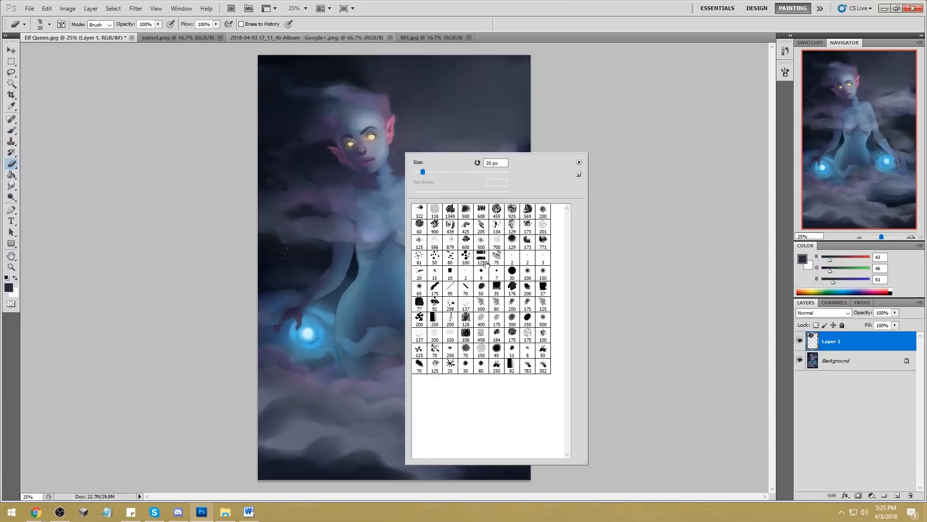
double_click(528, 274)
key("bracketright")
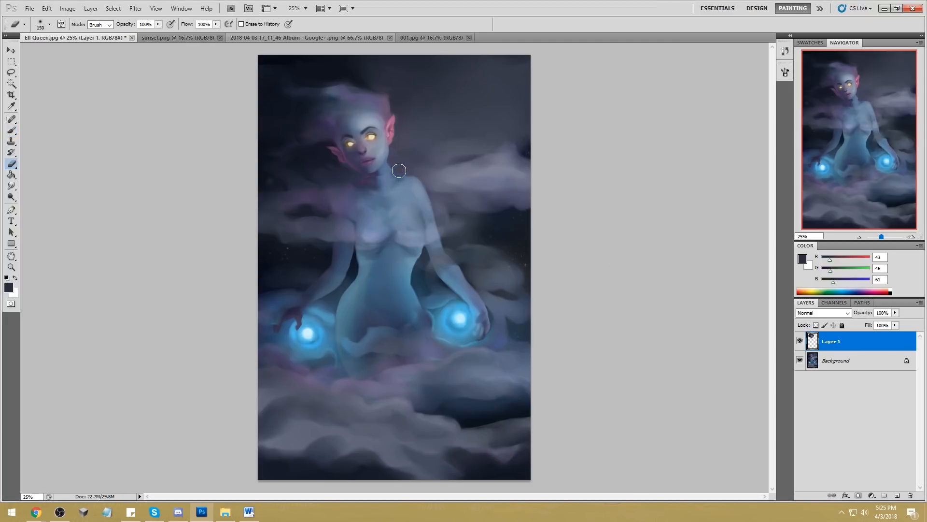
Step: Blend the area around the neck and jaw with sampled nearby colours, using a smaller textured brush of 70 to 50 px
key("b")
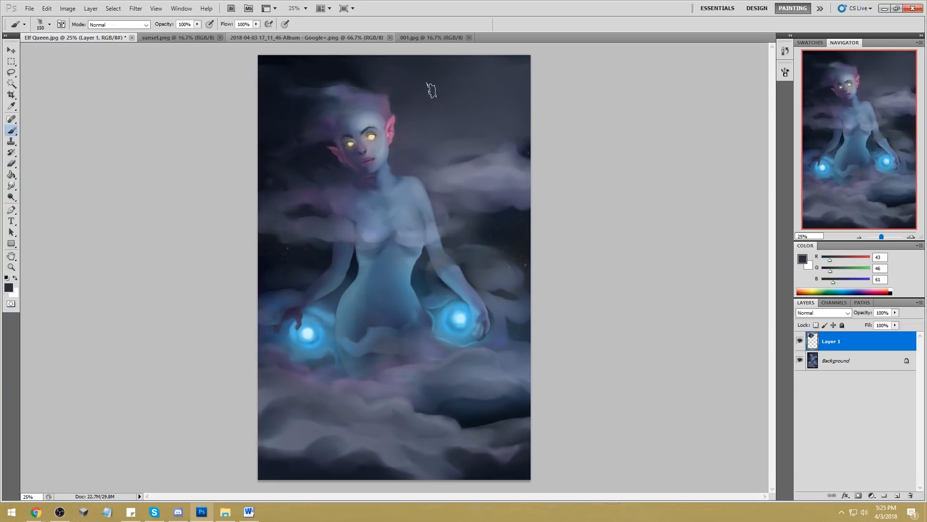
left_click(430, 88, "alt")
key("bracketleft")
key("bracketleft")
key("bracketleft")
key("bracketleft")
key("bracketleft")
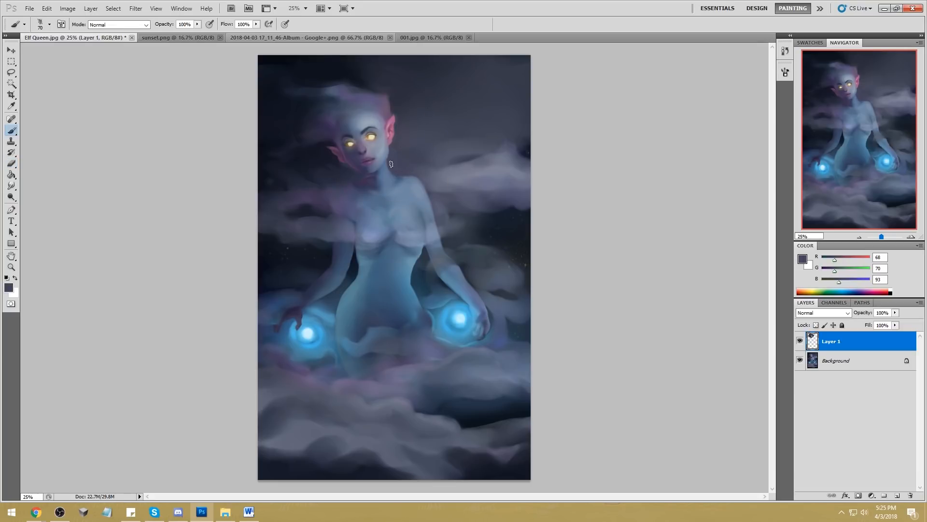
left_click(374, 178, "alt")
left_click(355, 177, "alt")
left_click(372, 176, "alt")
left_click(358, 182, "alt")
left_click(371, 177, "alt")
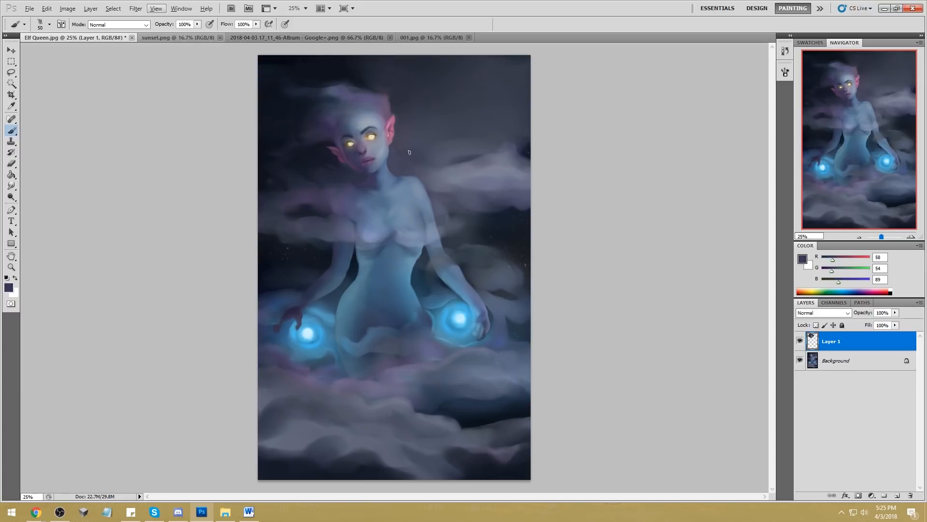
Step: Flatten the image into a single background layer and open the Liquify filter
right_click(851, 344)
left_click(880, 312)
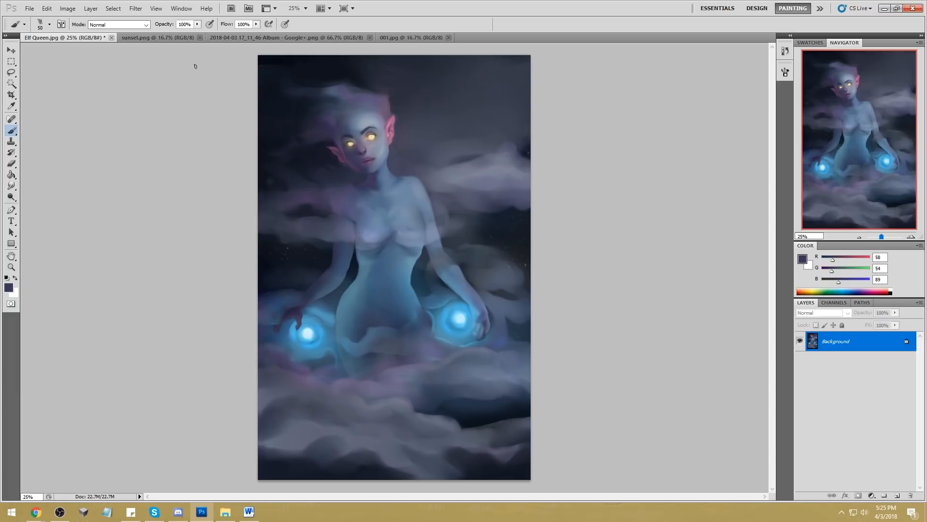
left_click(136, 9)
left_click(159, 64)
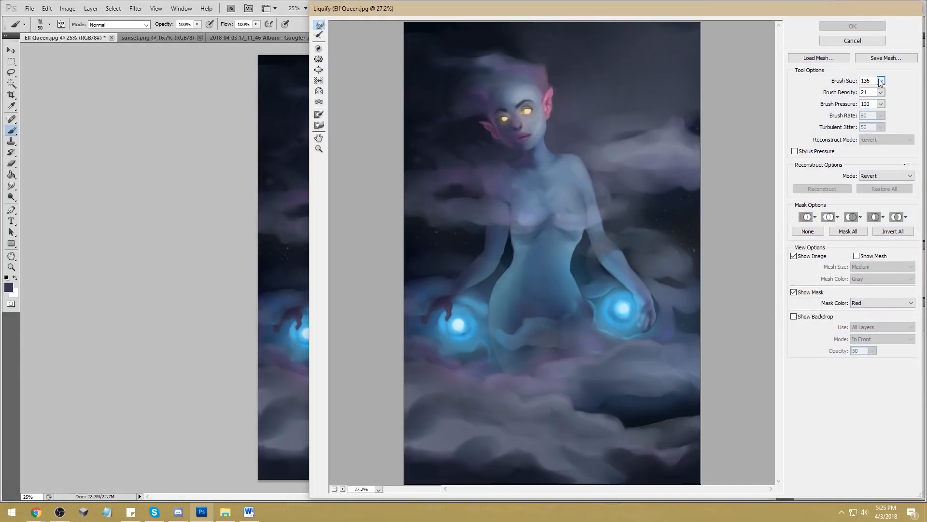
Step: Reshape the shoulder on the image's right side in Liquify with a brush size of 526
left_click(881, 80)
left_click_drag(836, 93, 850, 93)
mouse_move(578, 151)
left_mouse_down()
mouse_move(565, 148)
mouse_move(595, 165)
mouse_move(586, 146)
left_mouse_up()
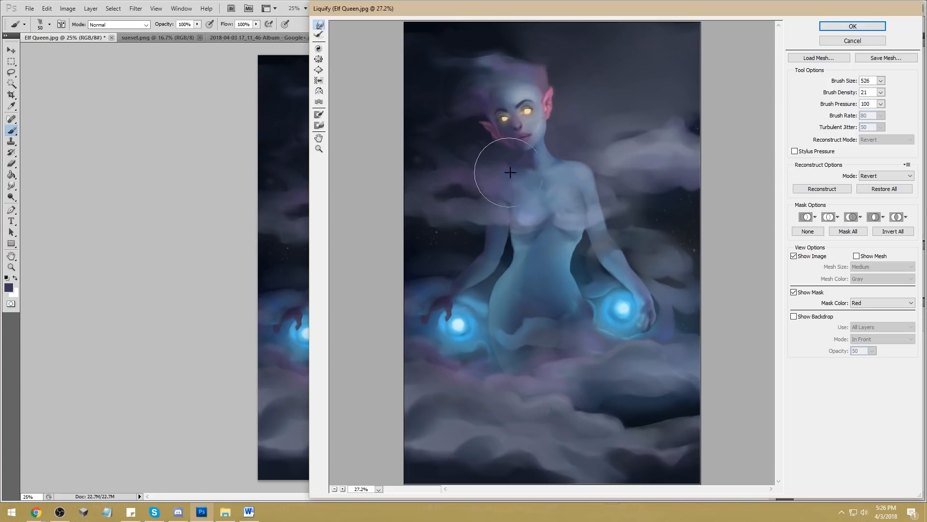
Step: Reshape the shoulder on the image's left side in Liquify using brush sizes 301 and 451
left_click(880, 84)
left_click(842, 93)
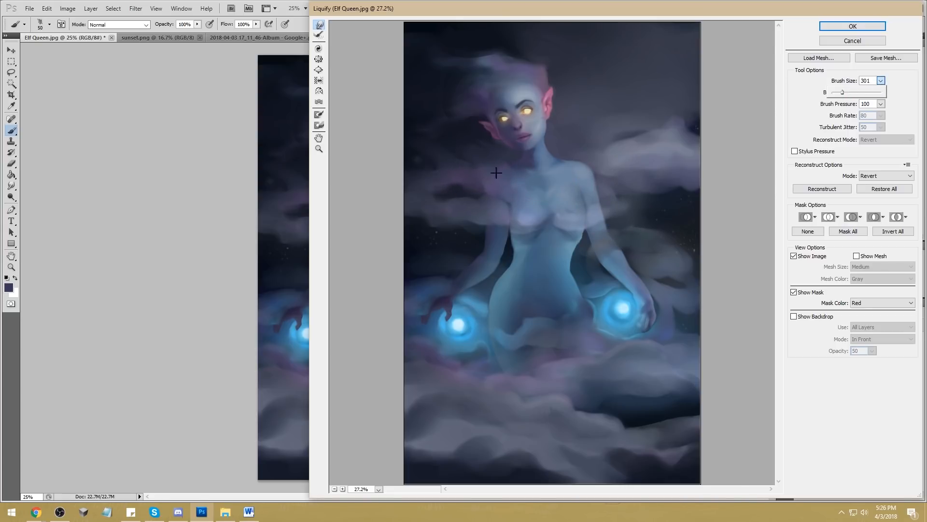
left_click(501, 175)
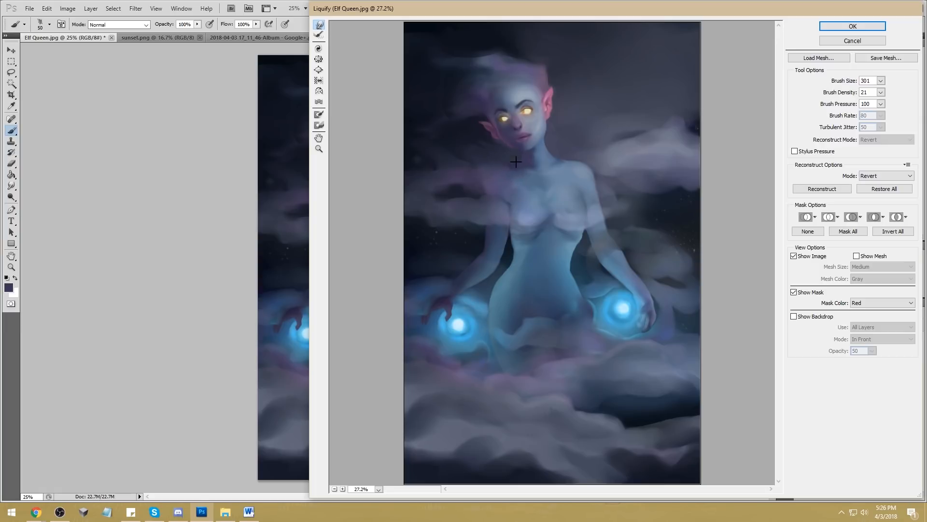
left_click(881, 81)
left_click(847, 93)
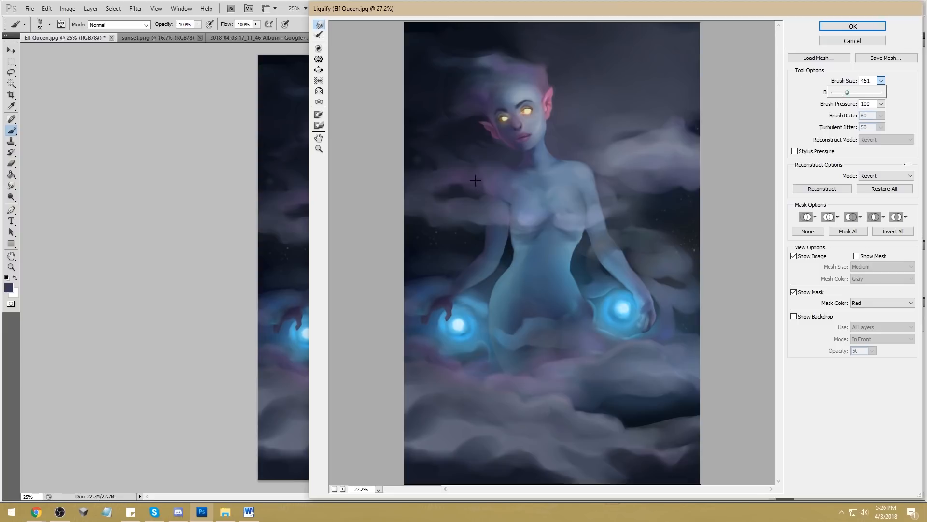
left_click(490, 182)
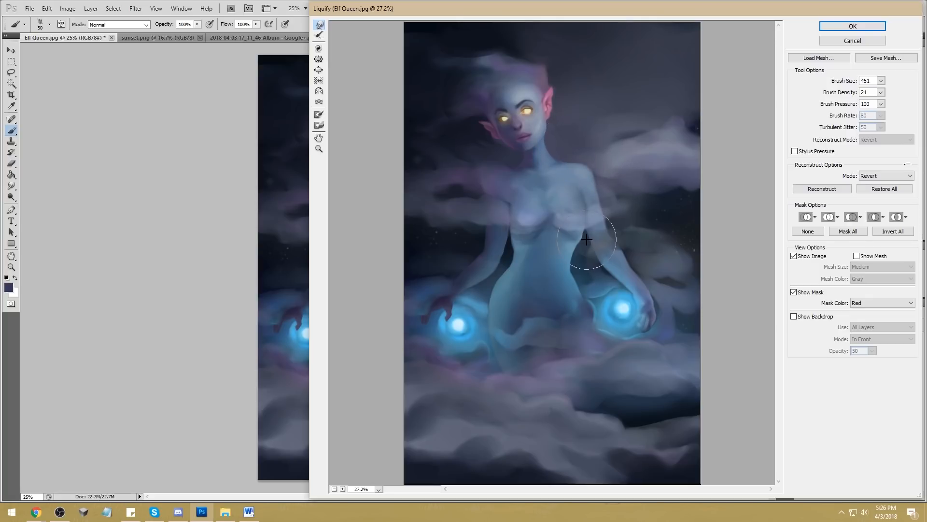
Step: Push the waist inward and the hips outward with the Liquify warp brush to exaggerate the figure's curves
mouse_move(587, 239)
left_mouse_down()
mouse_move(561, 244)
mouse_move(568, 250)
left_mouse_up()
left_click_drag(578, 280, 585, 280)
left_click_drag(515, 253, 520, 237)
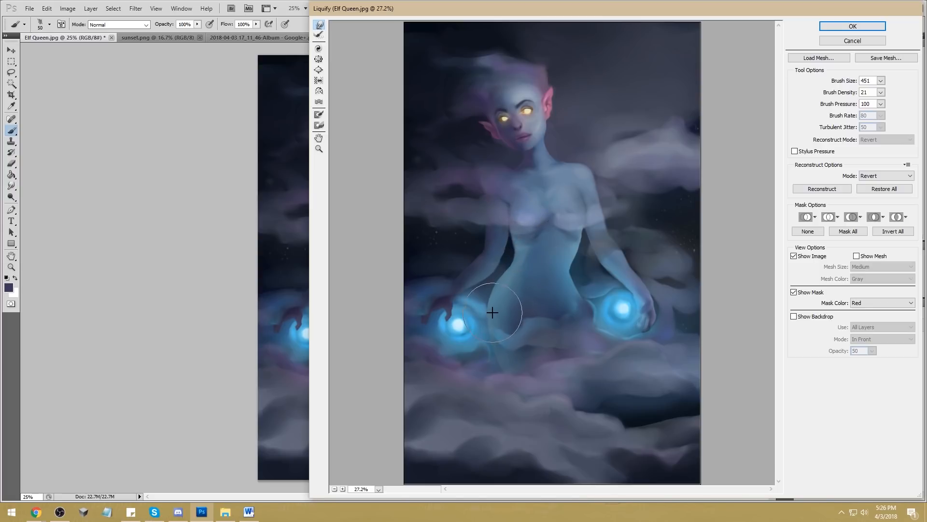
mouse_move(493, 313)
left_mouse_down()
mouse_move(493, 301)
mouse_move(497, 351)
left_mouse_up()
Step: Set the Liquify brush size to 256 and refine the contour of the hip on the image's left side
left_click(881, 80)
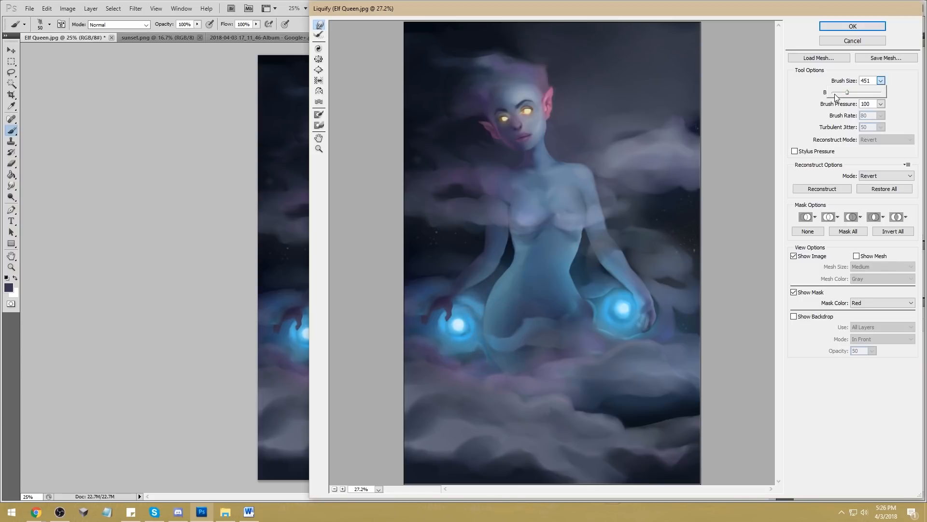
left_click(836, 93)
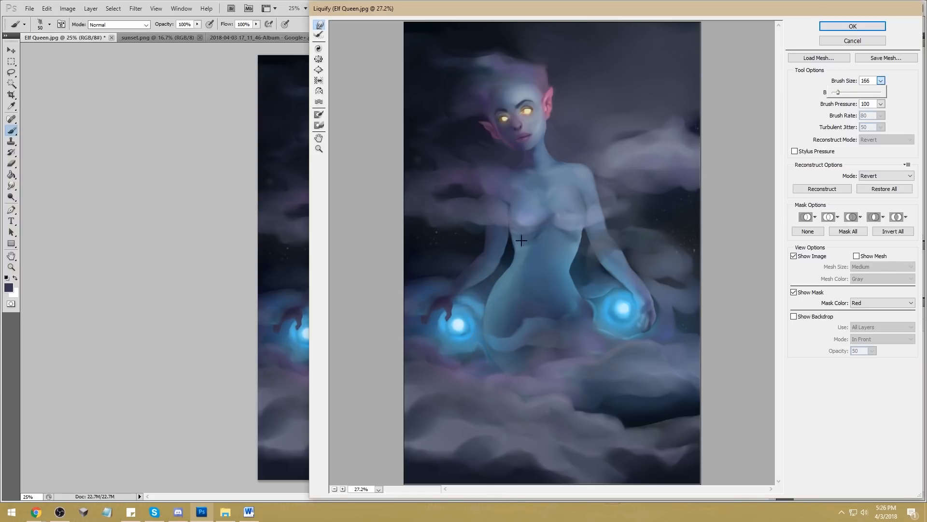
left_click(841, 94)
left_click(488, 296)
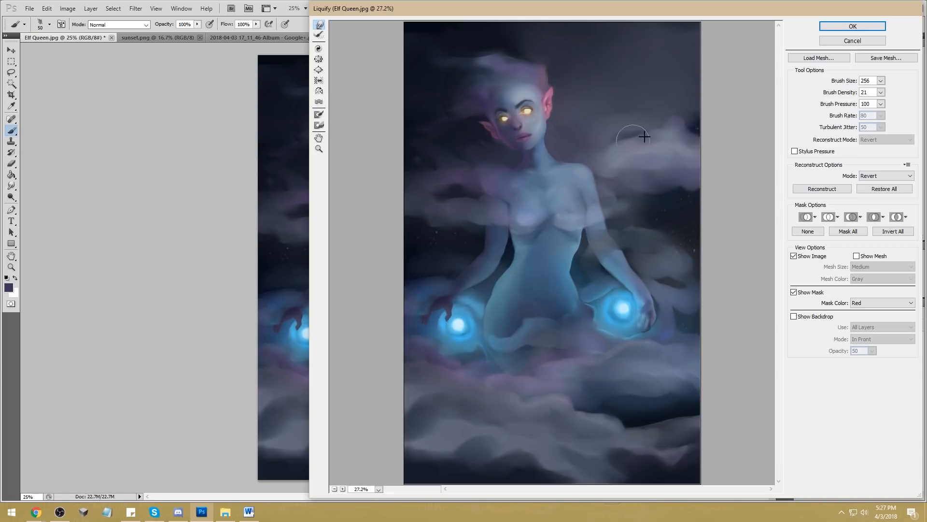
Step: Set the Liquify brush size to 346, refine the figure's outline, and apply the Liquify changes
left_click(881, 81)
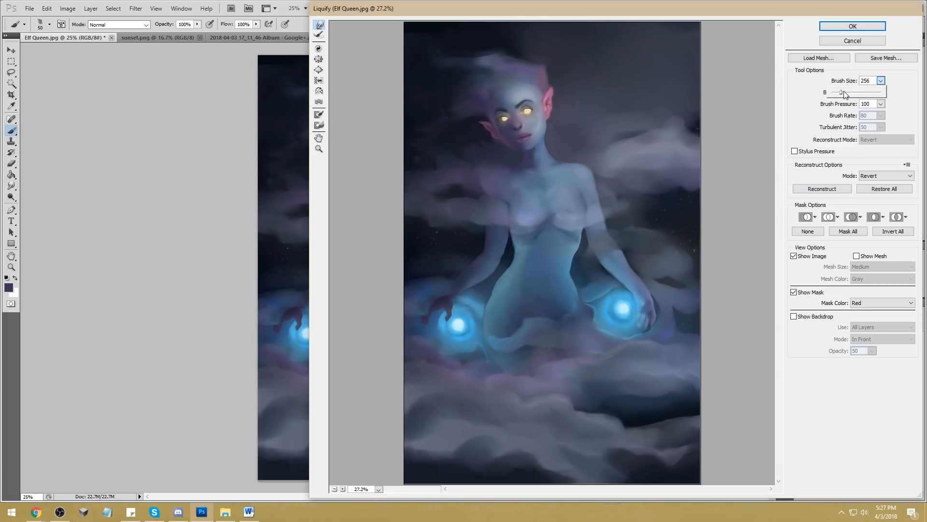
left_click(493, 177)
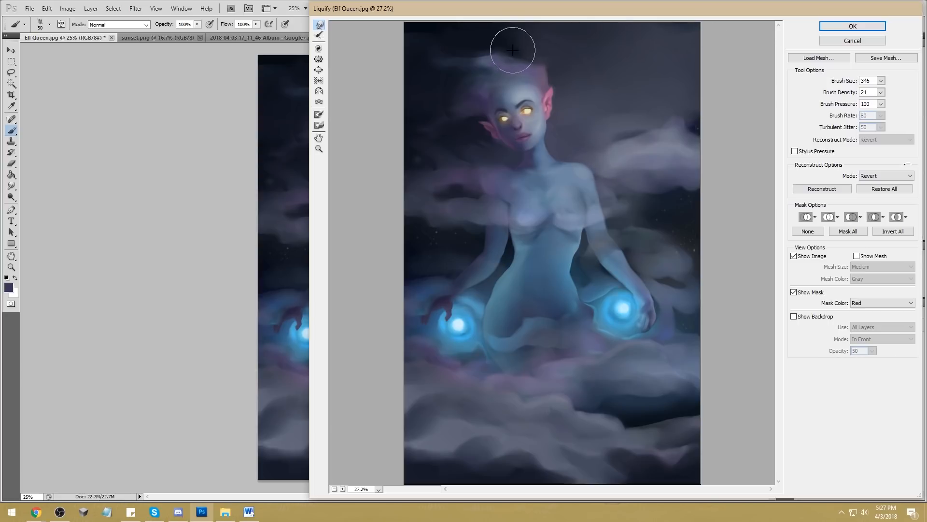
left_click(841, 27)
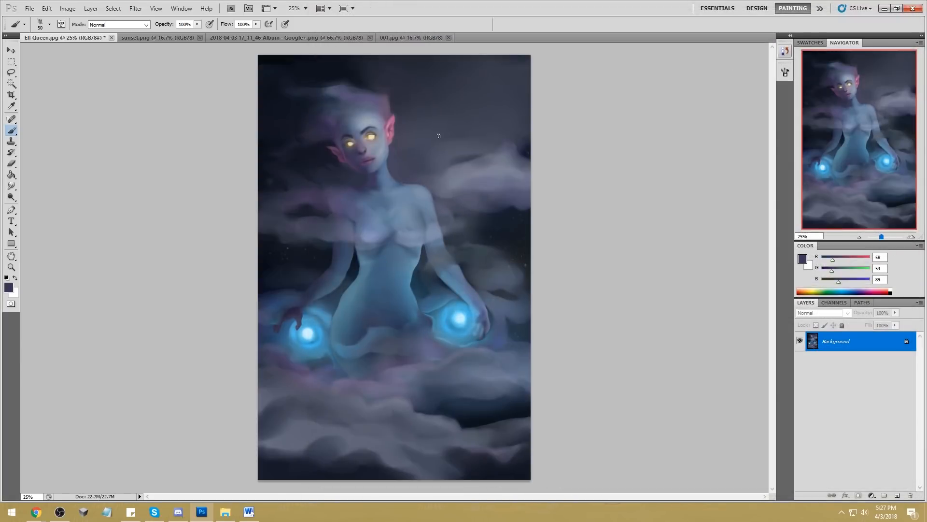
Step: Lasso the head with the surrounding background and copy the selection to a new layer
key("l")
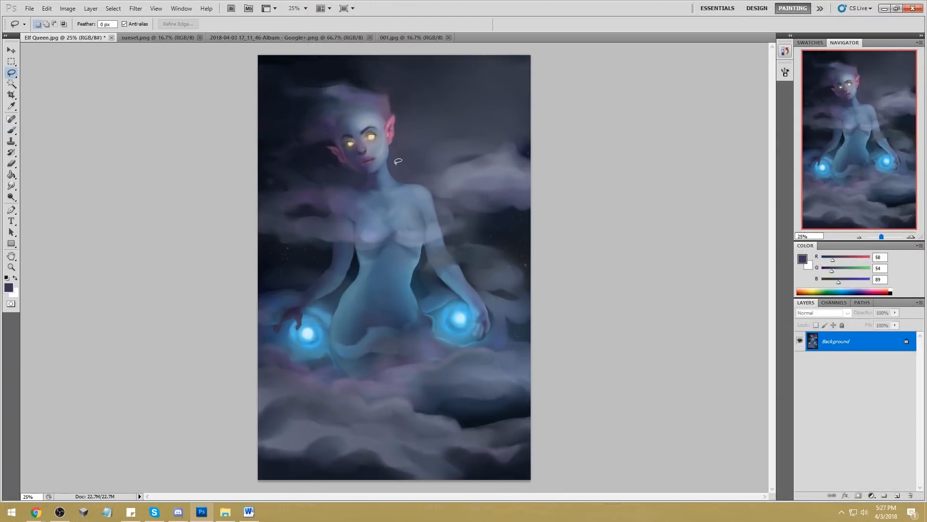
mouse_move(396, 159)
left_mouse_down()
mouse_move(284, 155)
mouse_move(285, 57)
mouse_move(483, 126)
left_mouse_up()
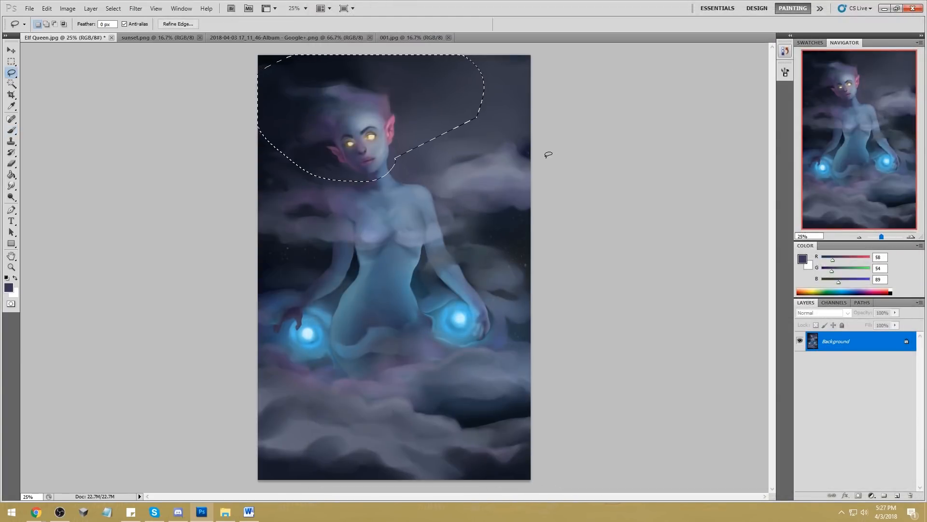
key("ctrl+j")
key("v")
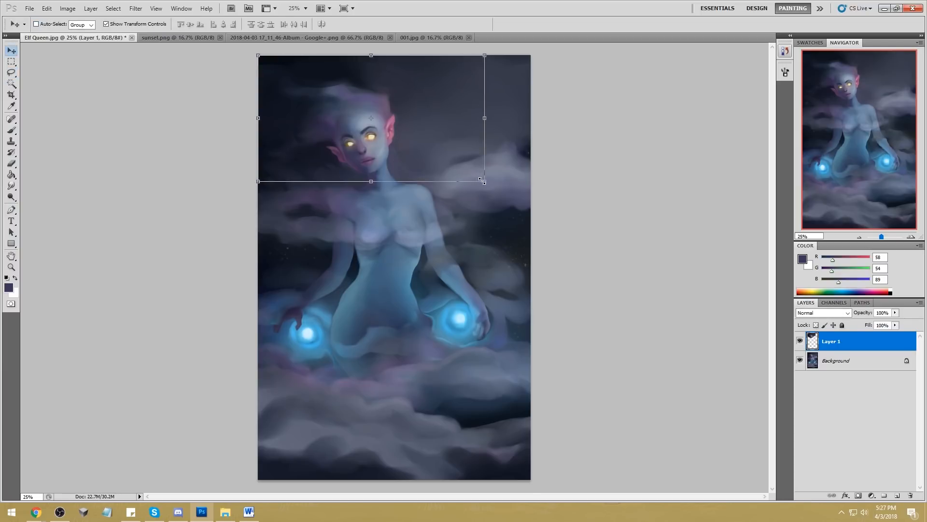
Step: Scale the head layer to 96.32% in width and height and nudge it down onto the neck
left_click_drag(483, 182, 477, 176)
left_click_drag(409, 162, 413, 165)
key("Down")
key("Down")
key("Down")
key("Down")
key("Down")
key("Down")
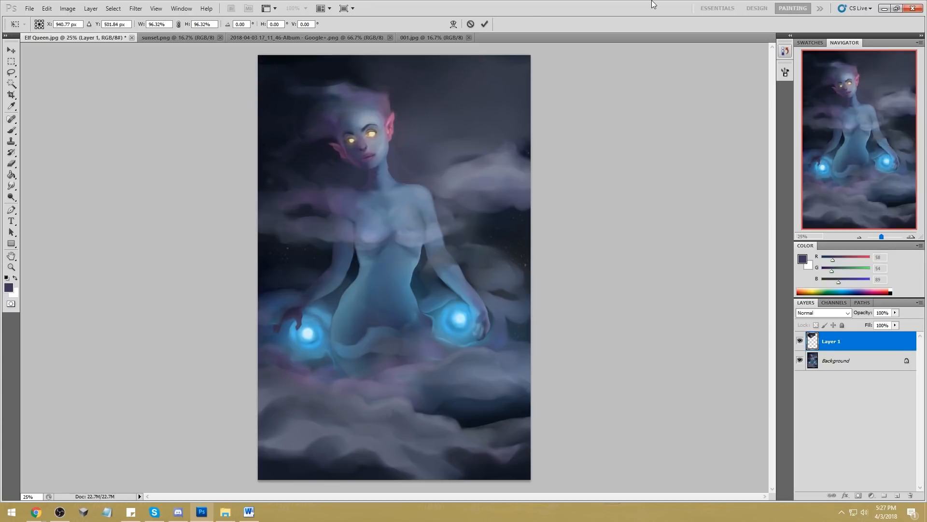
key("Down")
key("Down")
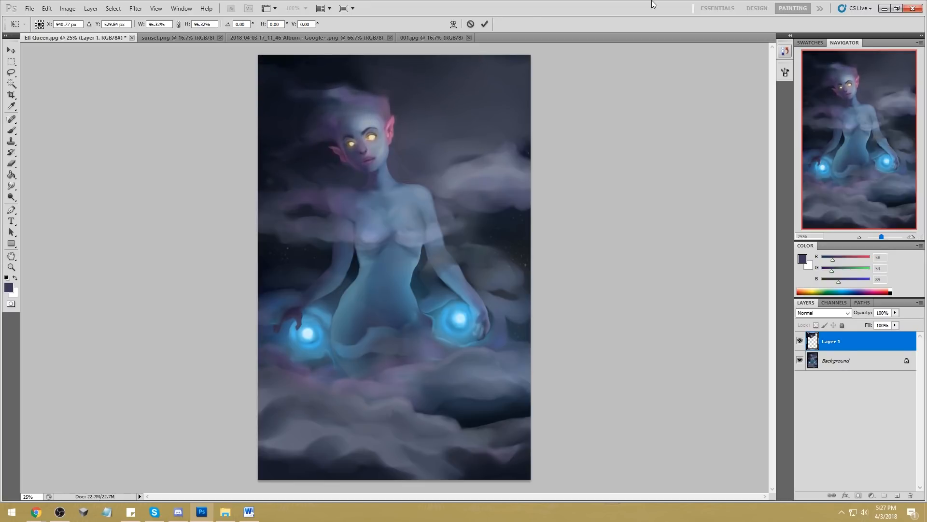
key("Return")
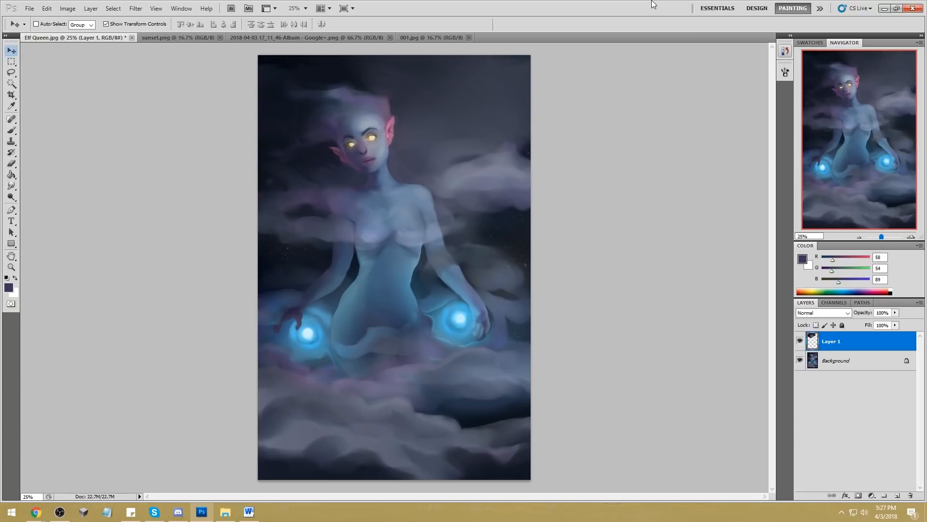
Step: Blend the edges of the resized head layer with a 400 px eraser and merge it into the Background
key("m")
right_click(398, 165)
left_click(672, 201)
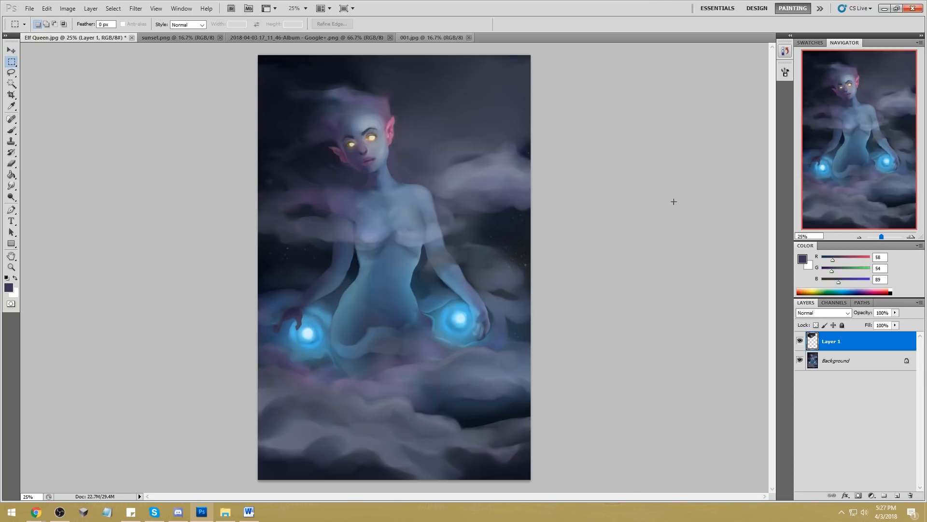
left_click(800, 341)
left_click(801, 341)
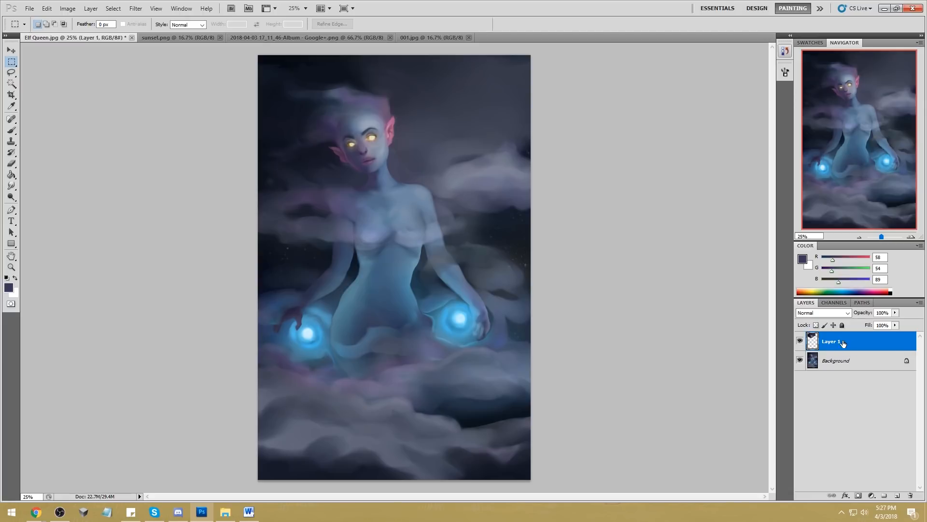
key("r")
left_click_drag(458, 121, 459, 125)
key("b")
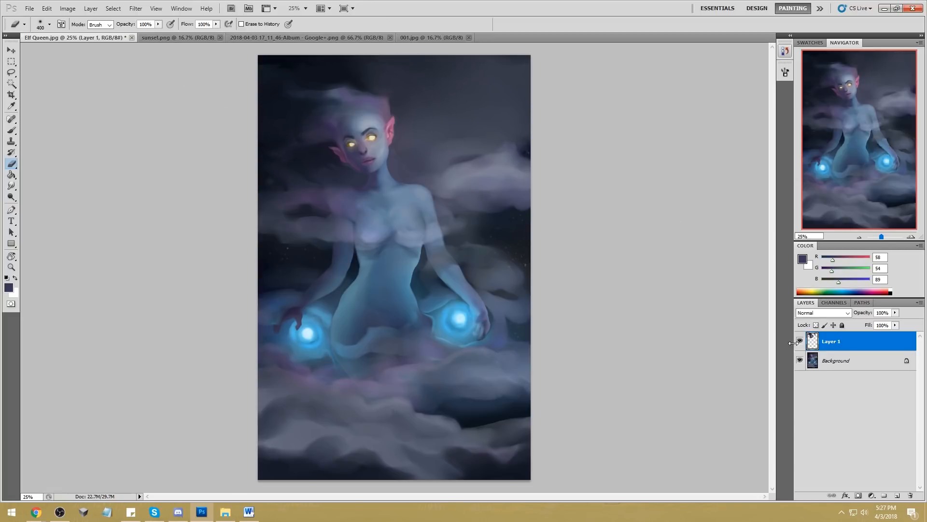
right_click(838, 335)
left_click(859, 368)
Step: Smudge the area around the head at 10% strength with a size of 50, and flip the canvas horizontally
right_click(14, 188)
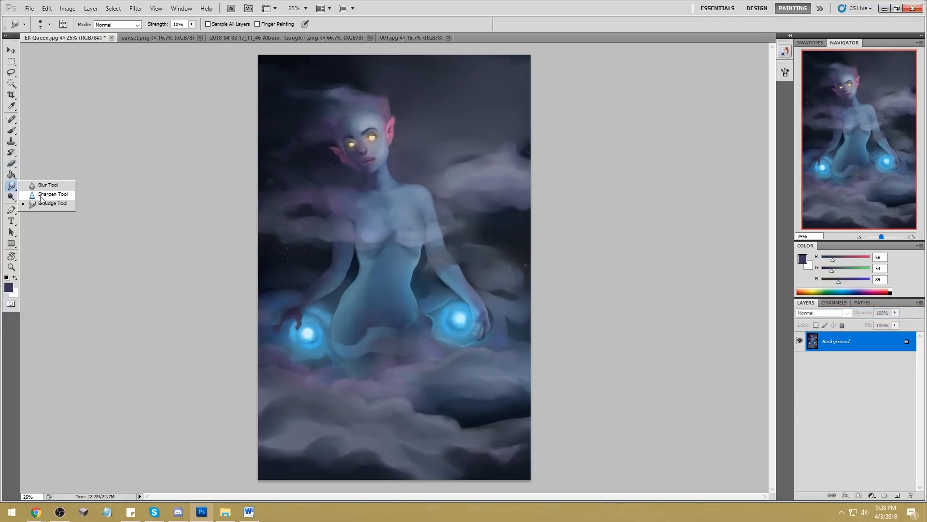
left_click(46, 202)
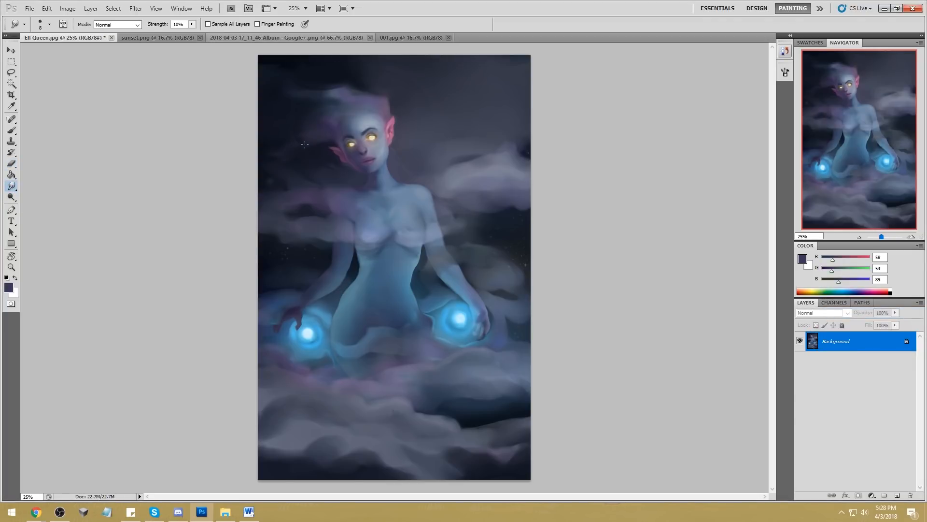
key("bracketright")
key("bracketright")
key("bracketright")
key("bracketright")
key("bracketright")
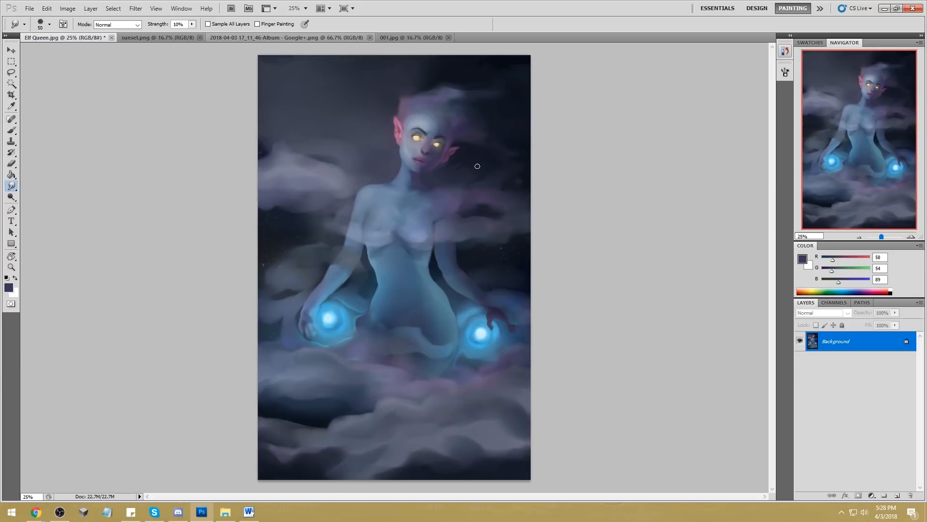
Step: Sample skin tones from the shoulder and chest and repaint the shading there with the 50 px brush
key("b")
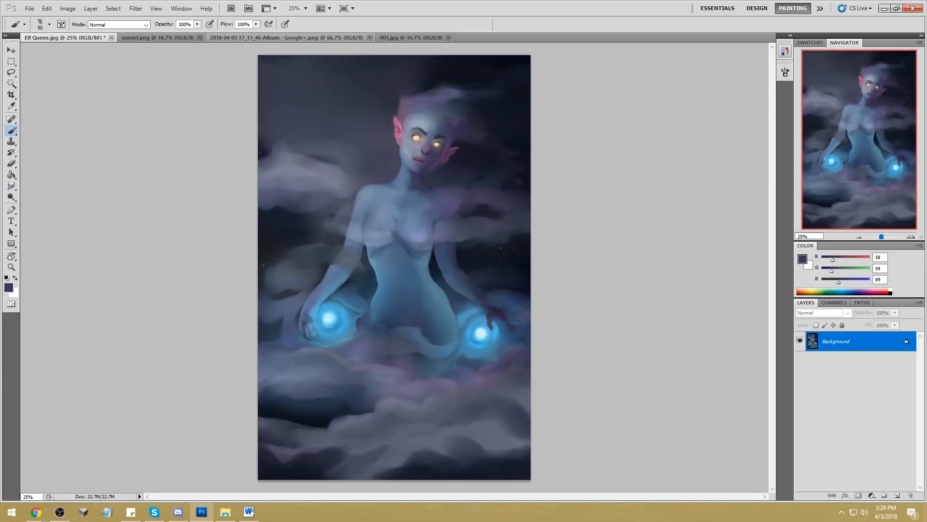
left_click(361, 202, "alt")
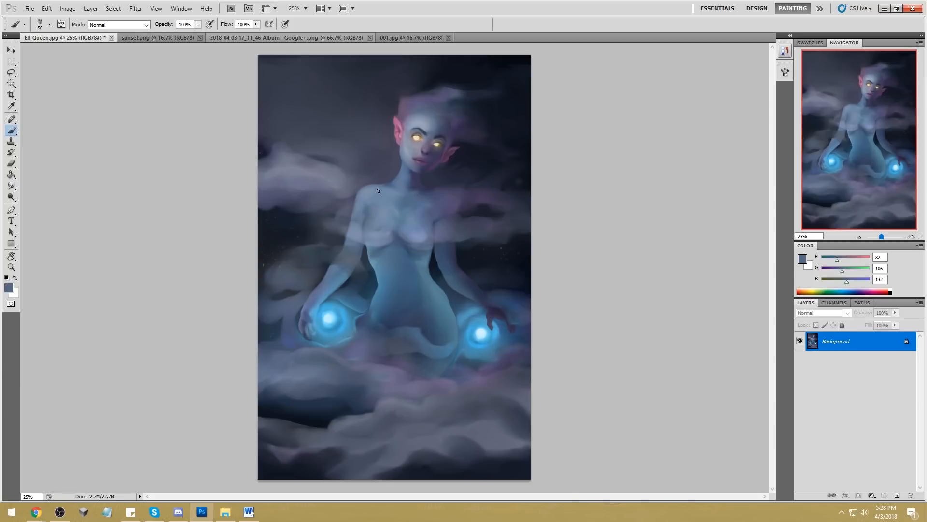
left_click(358, 209, "alt")
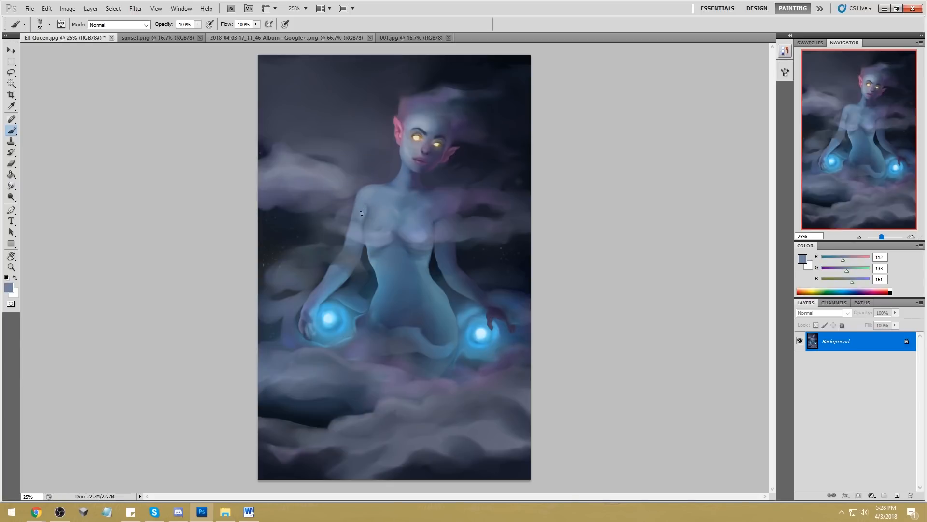
left_click(362, 211, "alt")
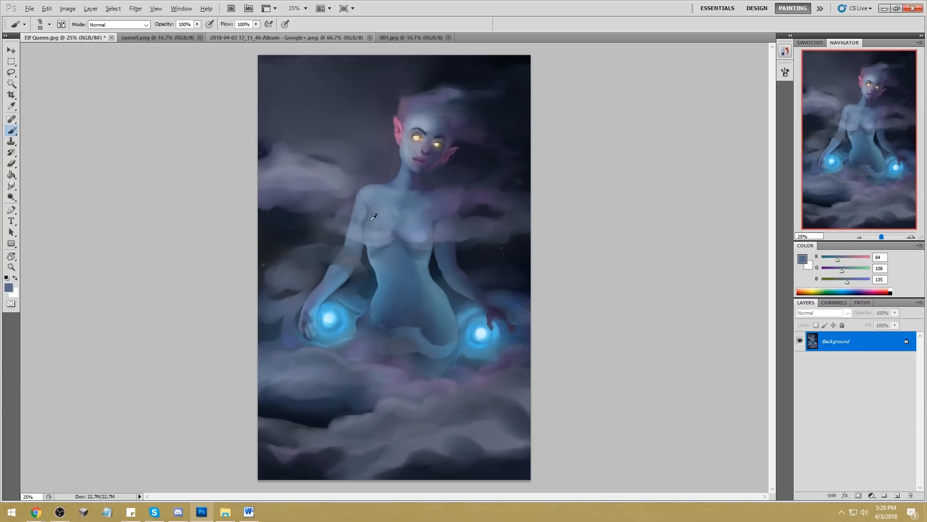
left_click(371, 218, "alt")
left_click(395, 218, "alt")
Step: Soften the new chest shading with the Smudge tool at size 60 and 10% strength
left_click(12, 186)
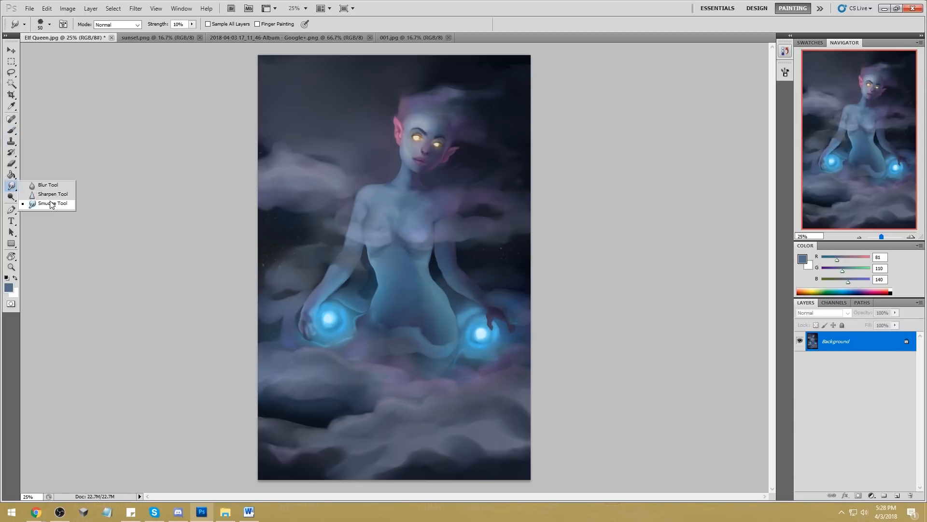
left_click(67, 200)
key("bracketleft")
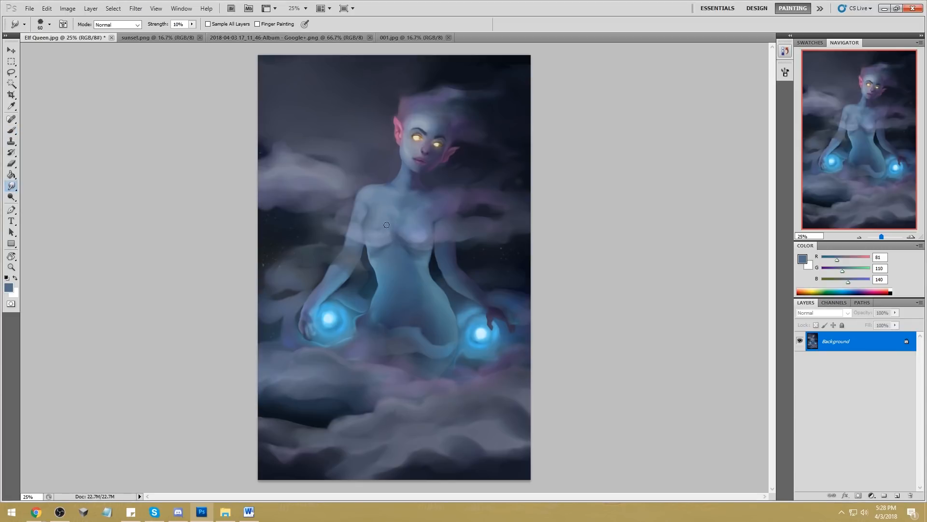
Step: Paint shadows and highlights at the base of the neck and collarbone using skin tones sampled nearby
key("b")
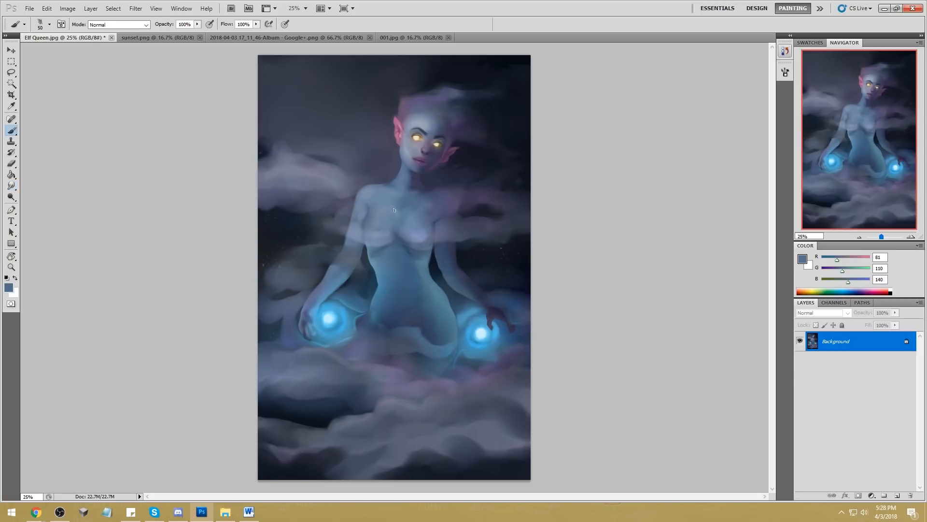
left_click(390, 180, "alt")
left_click(405, 189, "alt")
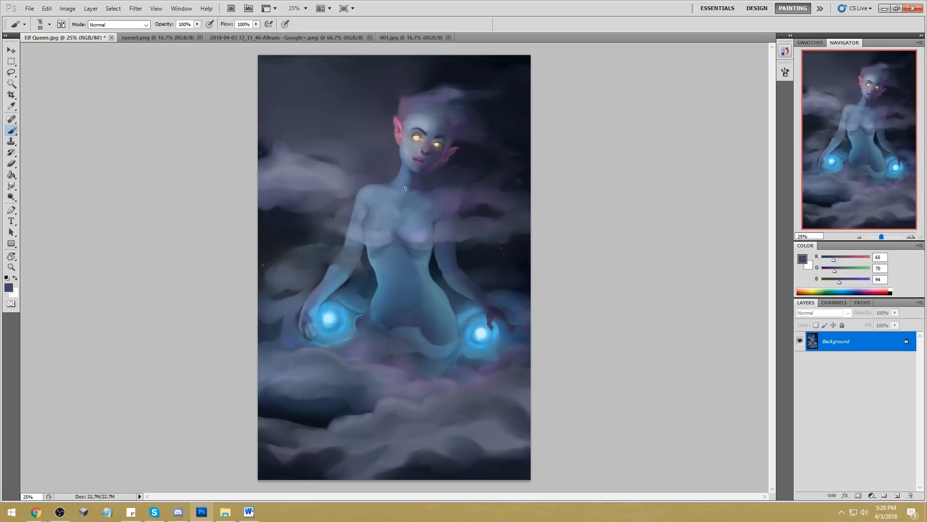
left_click(401, 190, "alt")
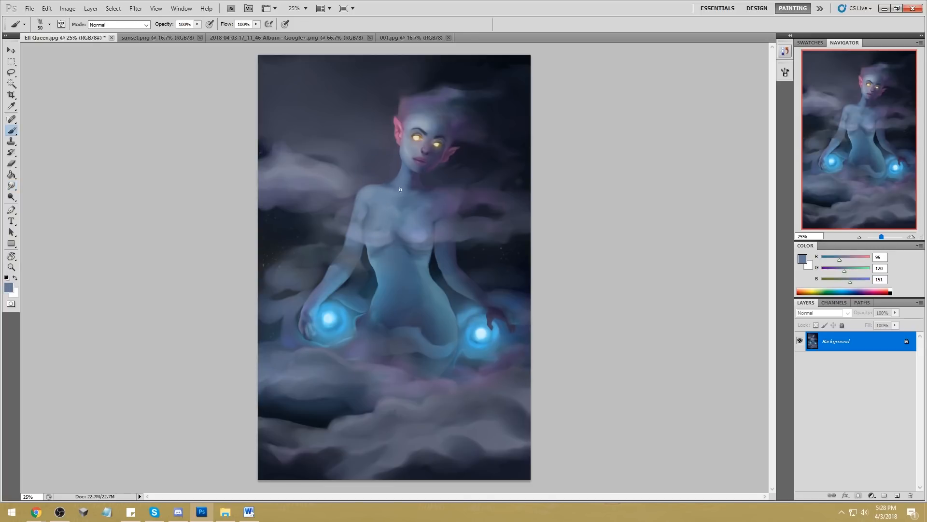
left_click(413, 183, "alt")
left_click(404, 192)
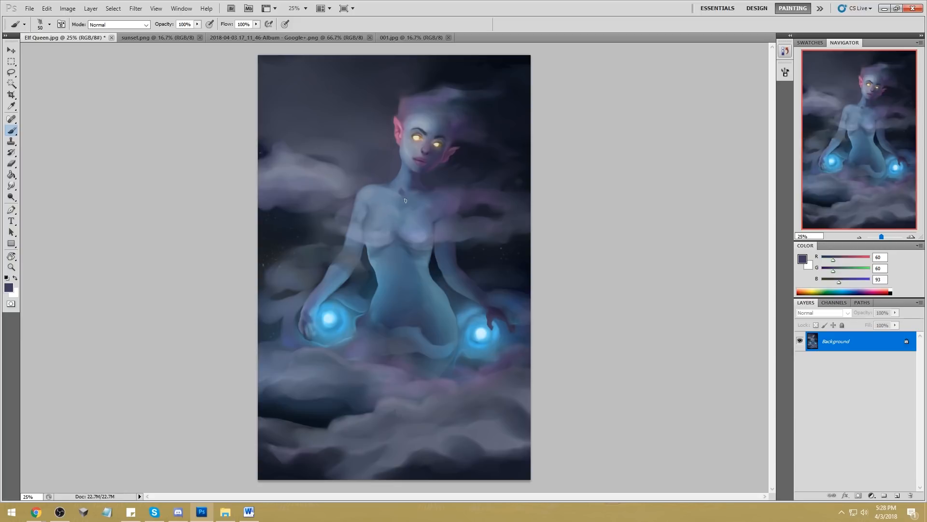
left_click(407, 183, "alt")
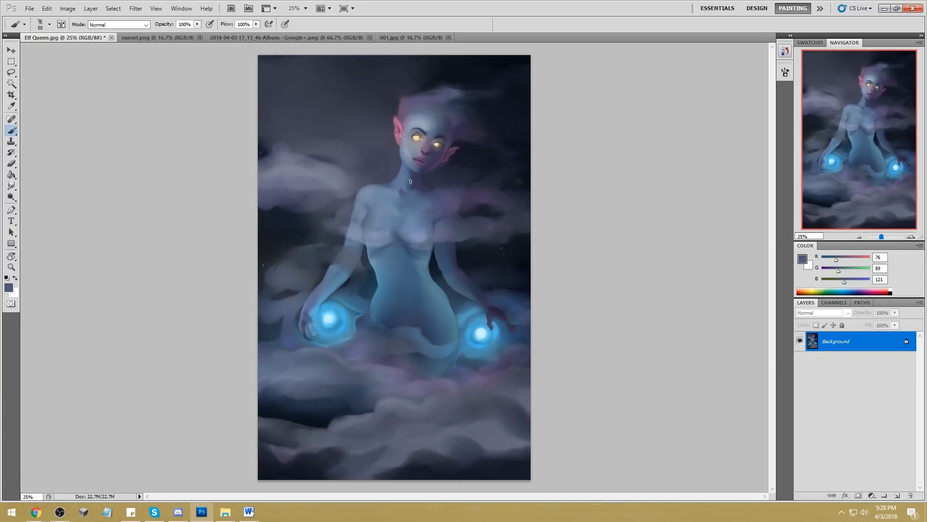
left_click(402, 191, "alt")
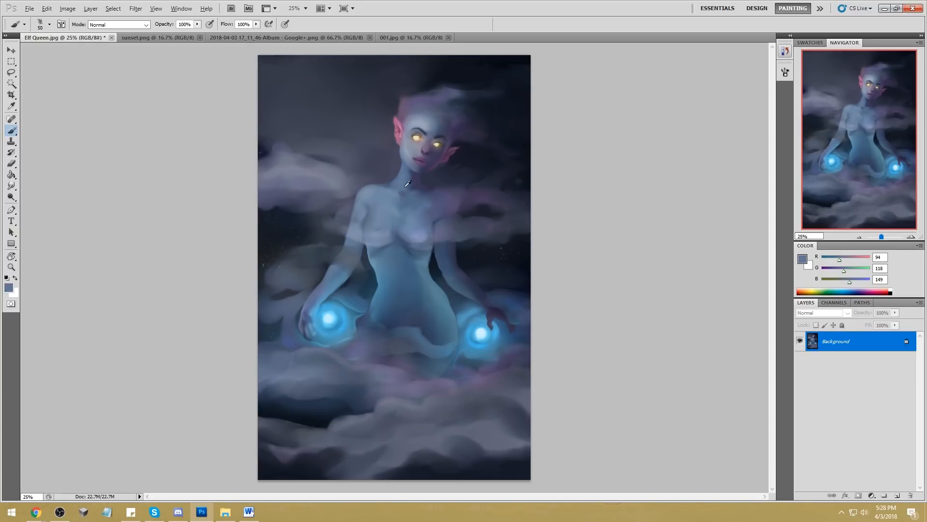
left_click(405, 177, "alt")
Step: Flip the canvas back horizontally and refine the neck and collarbone with tones sampled around them
key("F2")
left_click(390, 189, "alt")
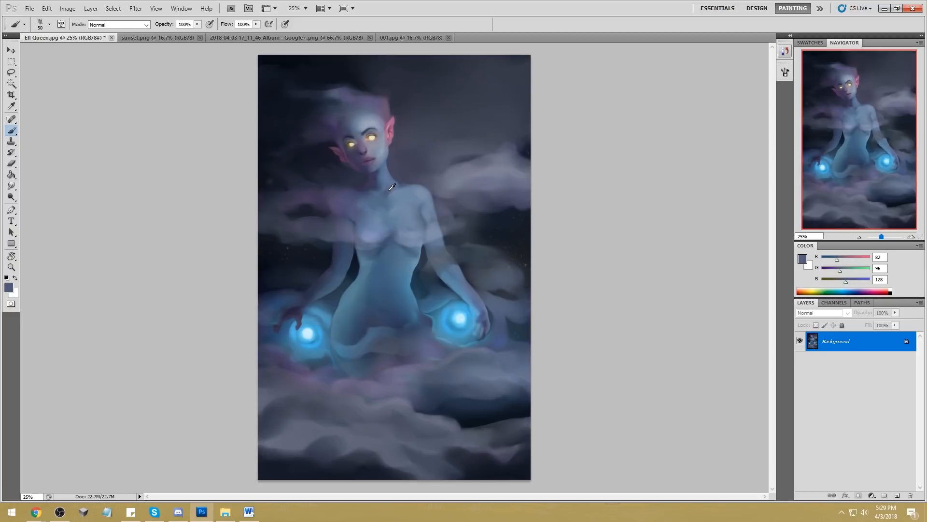
left_click(405, 179, "alt")
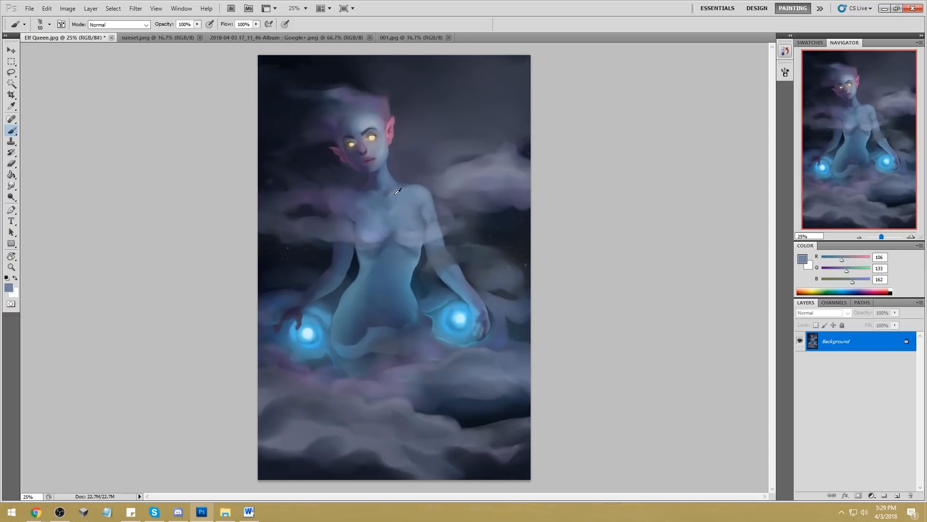
left_click(394, 186, "alt")
left_click(388, 191, "alt")
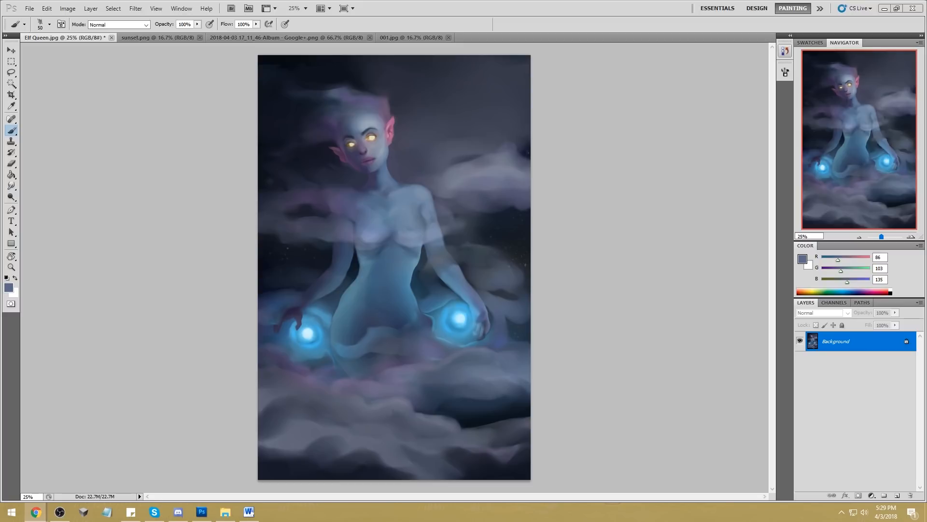
left_click(653, 222)
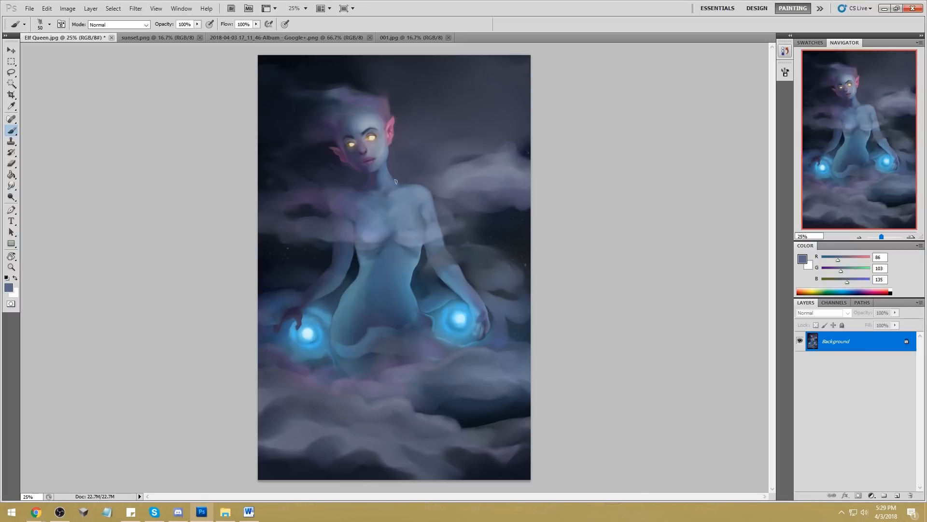
key("alt+Tab")
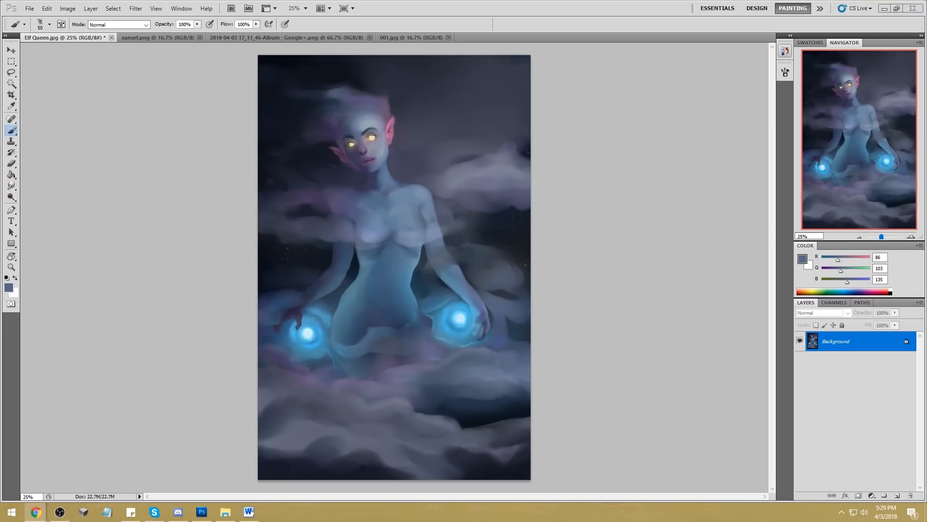
key("alt+Tab")
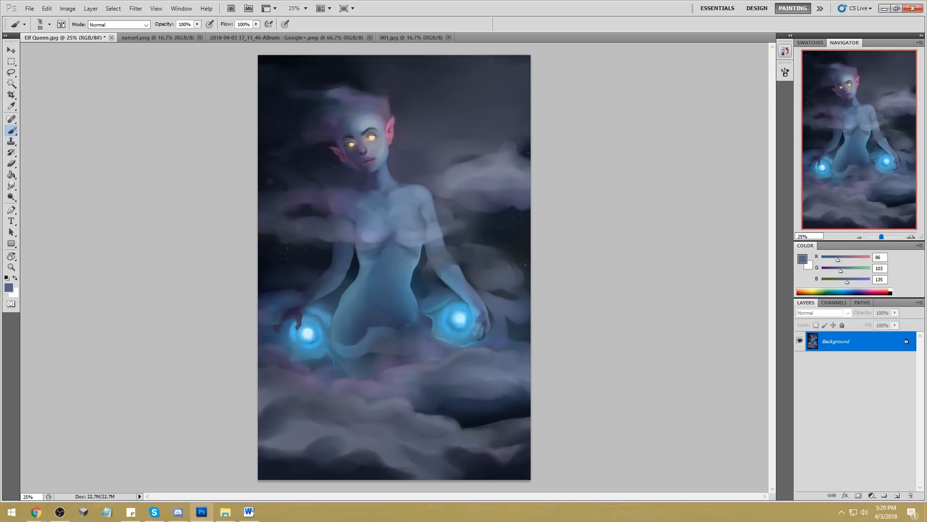
Step: Choose the round 125 px brush preset for the Brush tool
right_click(384, 145)
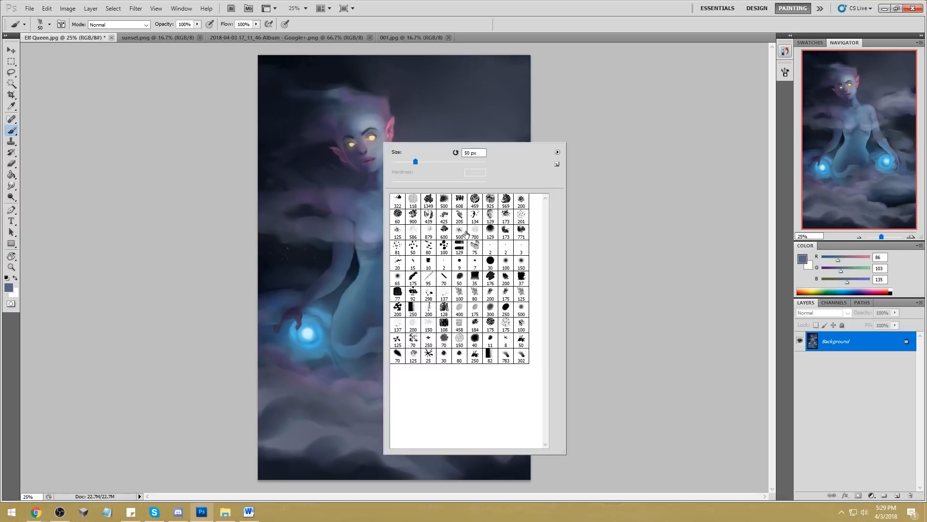
left_click(511, 267)
left_click(668, 244)
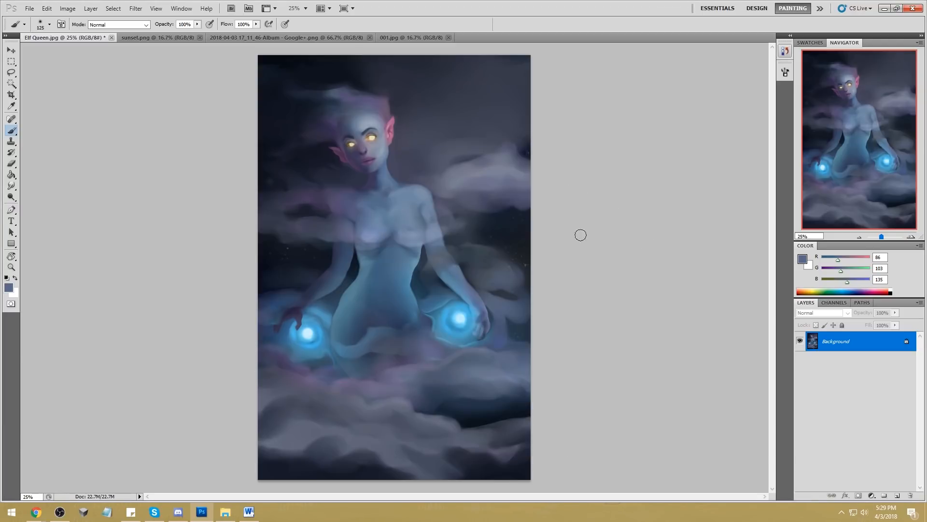
Step: Enlarge the brush to 1200 px and add a new empty layer above the Background
key("bracketright")
key("bracketright")
key("bracketright")
key("bracketright")
key("bracketright")
key("bracketright")
key("bracketright")
key("bracketright")
key("bracketright")
key("bracketright")
key("bracketright")
key("bracketright")
key("bracketright")
left_click(897, 496)
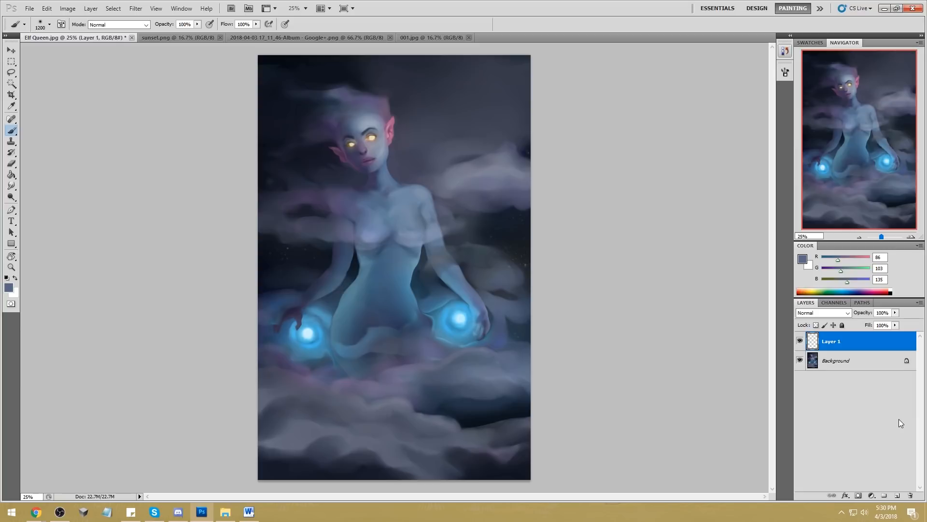
Step: Sample a greyish blue skin tone from the face as foreground colour and set the new layer's blend mode to Color
left_click(801, 260)
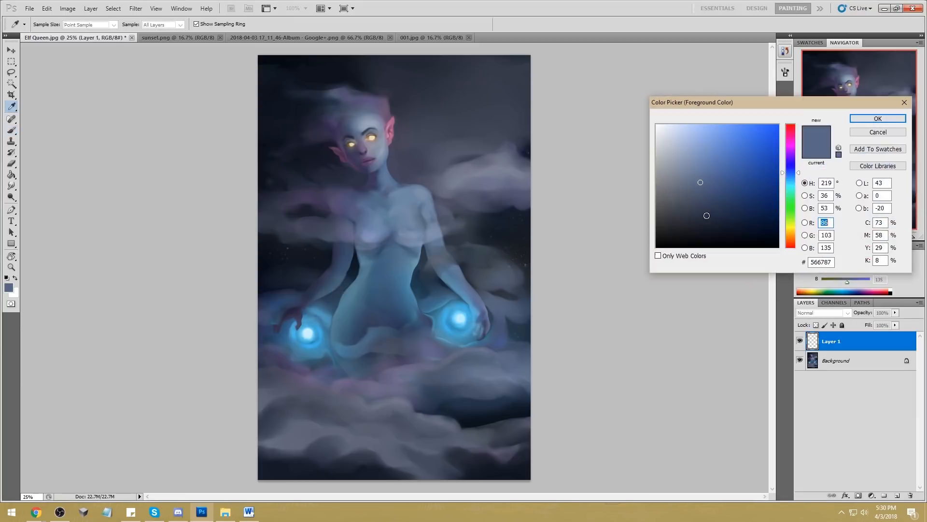
left_click(380, 141)
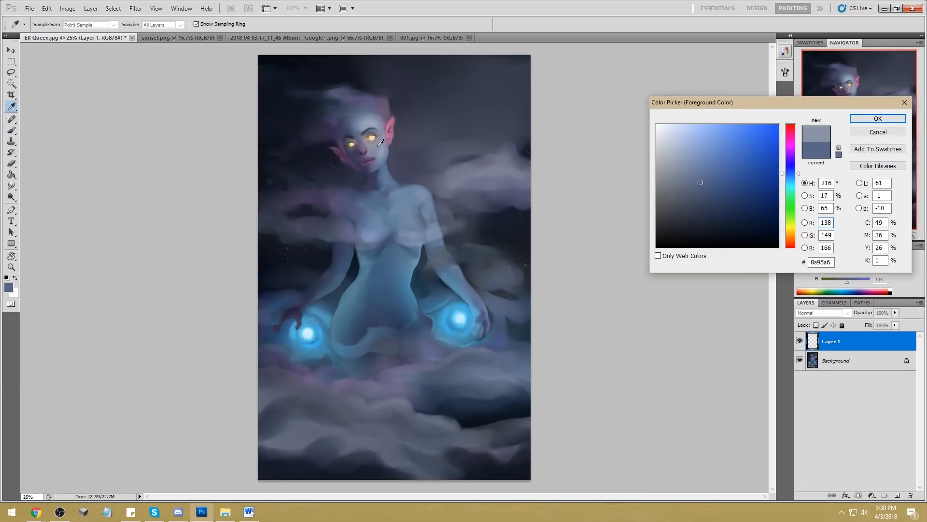
left_click(879, 118)
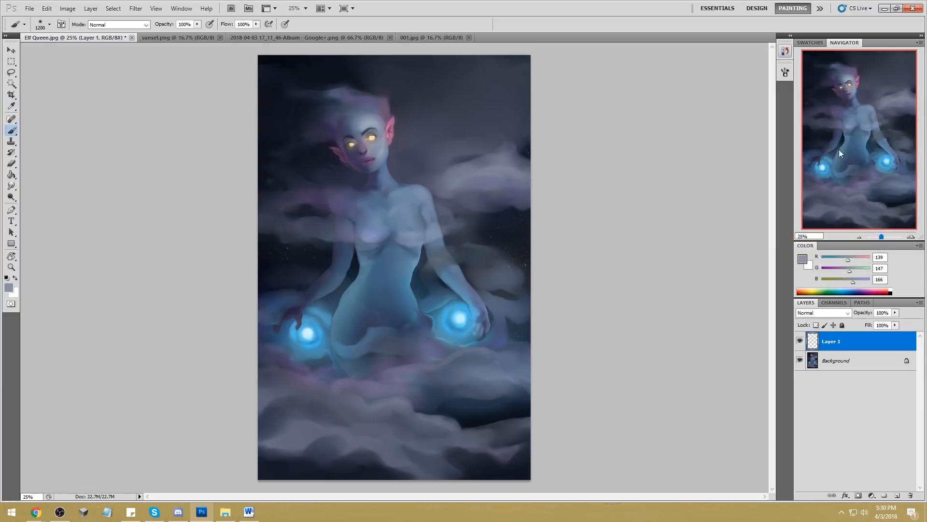
left_click(823, 313)
left_click(819, 292)
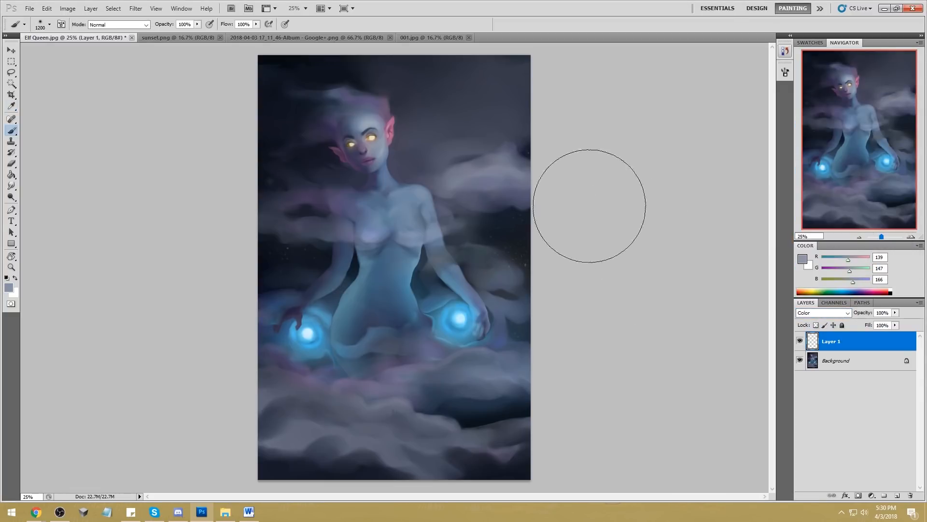
Step: Reduce the brush to 600 px and paint over both eyes to neutralise their orange glow
key("bracketleft")
key("bracketleft")
key("bracketleft")
left_click(372, 139)
key("bracketleft")
key("bracketleft")
key("bracketleft")
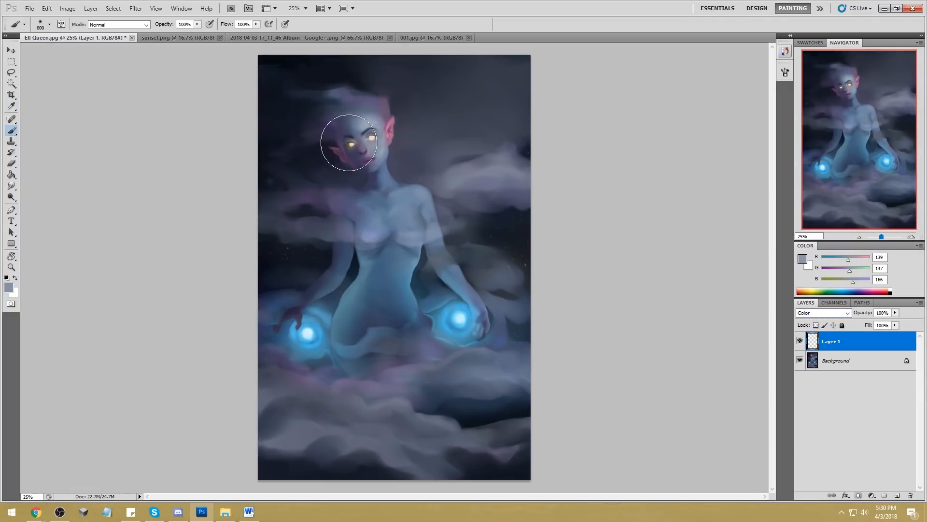
left_click(351, 144)
Step: Set the foreground colour to a pale yellow, RGB 242, 236, 143
left_click(803, 261)
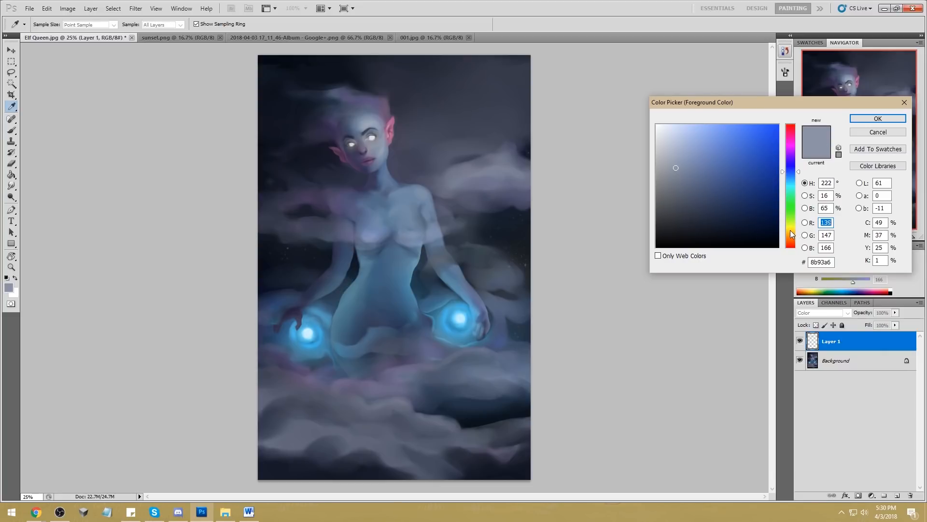
left_click_drag(792, 229, 792, 229)
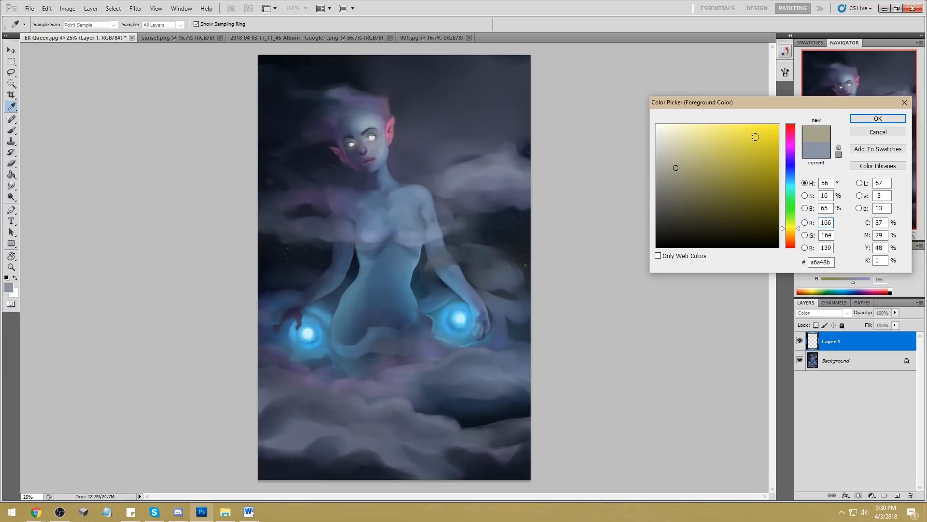
left_click_drag(726, 141, 707, 131)
left_click(878, 118)
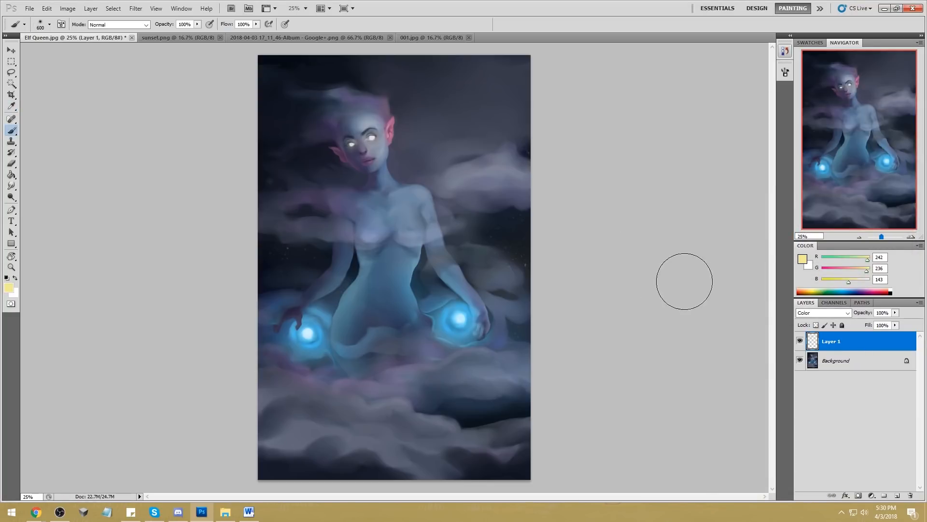
Step: Tint both eyes pale yellow on the Color layer with a 200 px brush at 42% opacity
key("bracketleft")
key("bracketleft")
key("bracketleft")
key("bracketleft")
key("bracketleft")
key("ctrl+z")
key("ctrl+z")
left_click_drag(197, 24, 170, 35)
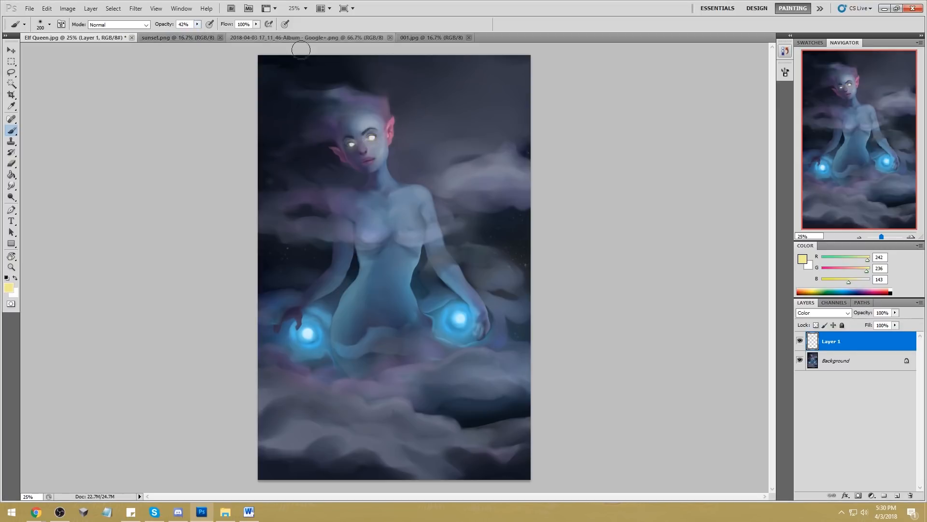
left_click(373, 139)
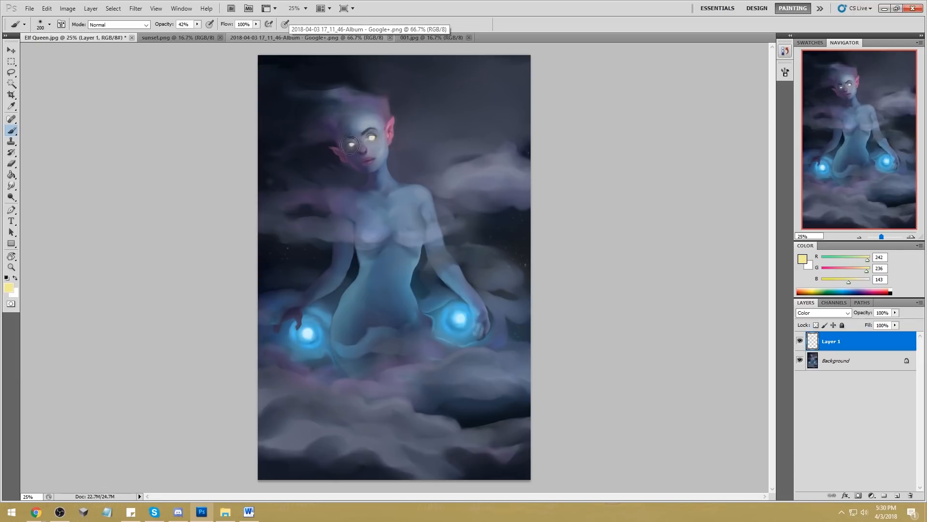
left_click(358, 140)
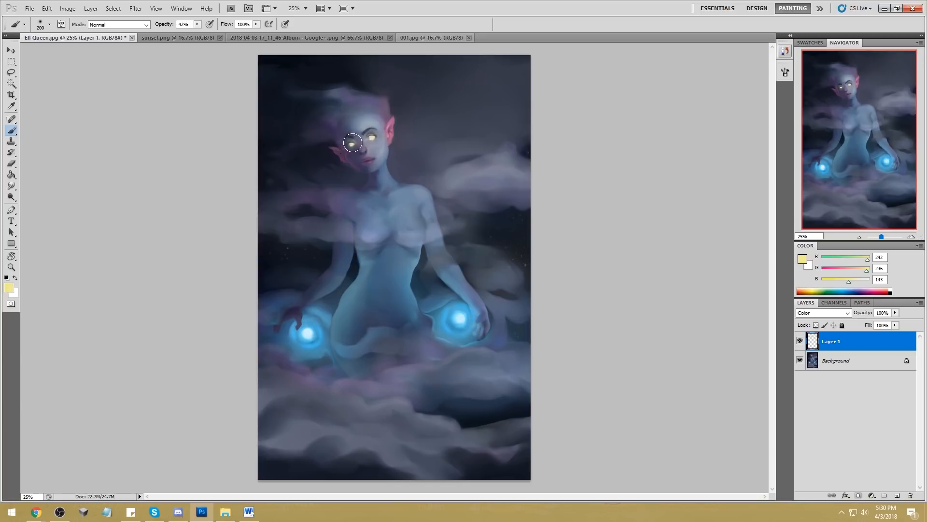
Step: Merge the tint layer into the Background and strengthen the eye glow with tones sampled from the eyes
right_click(852, 349)
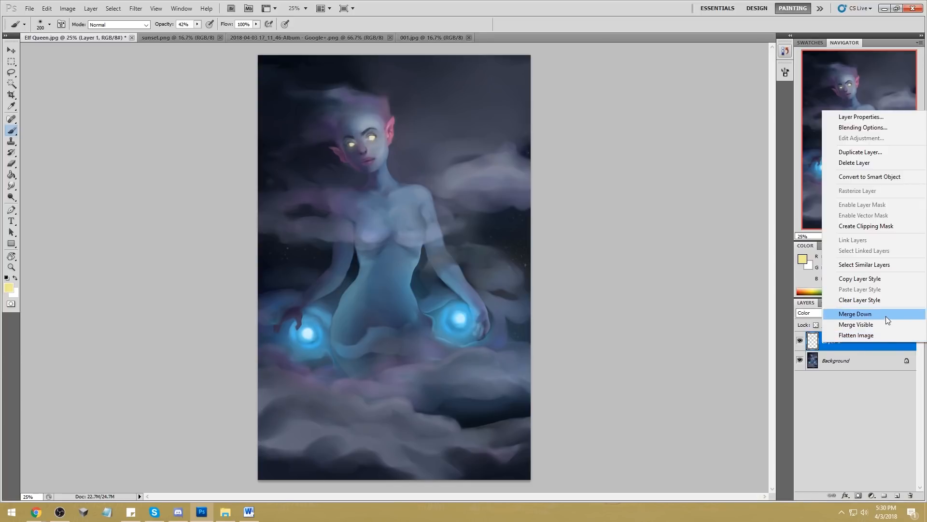
left_click(886, 315)
left_click(371, 135, "alt")
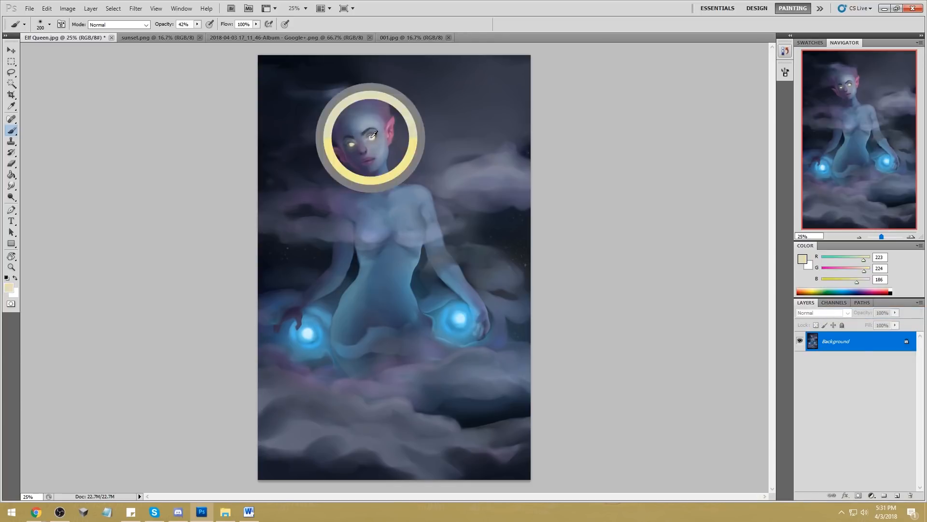
left_click(374, 137, "alt")
left_click(366, 138, "alt")
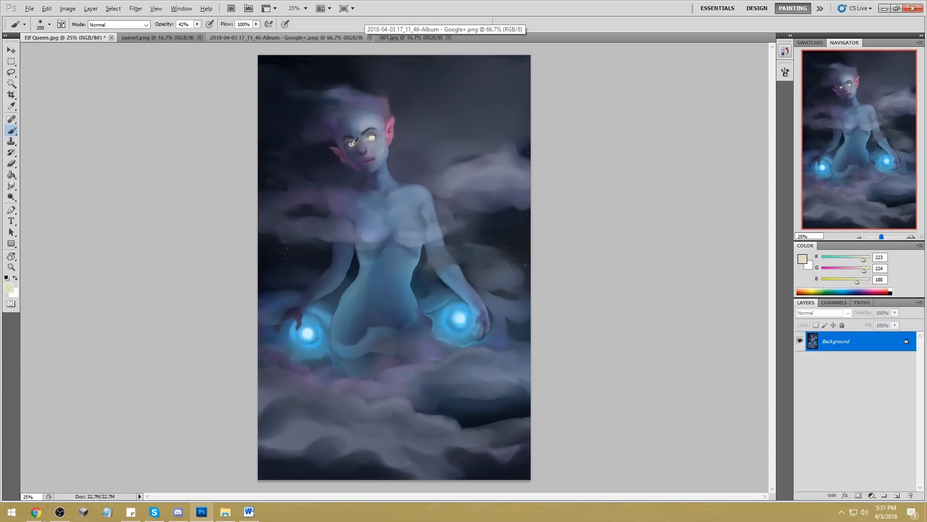
left_click(352, 145, "alt")
left_click(374, 159, "alt")
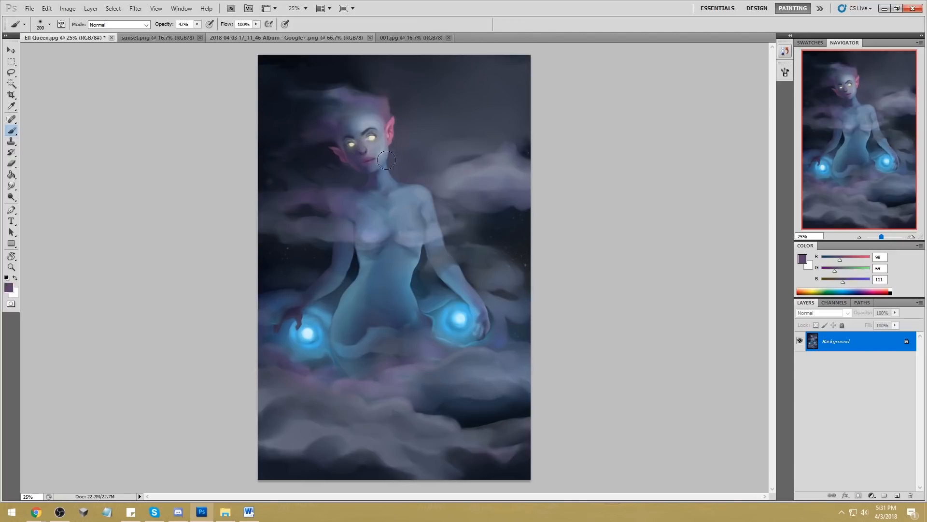
Step: Set the brush's blending mode to Color and enlarge it to 2200 px
left_click(118, 25)
left_click(128, 274)
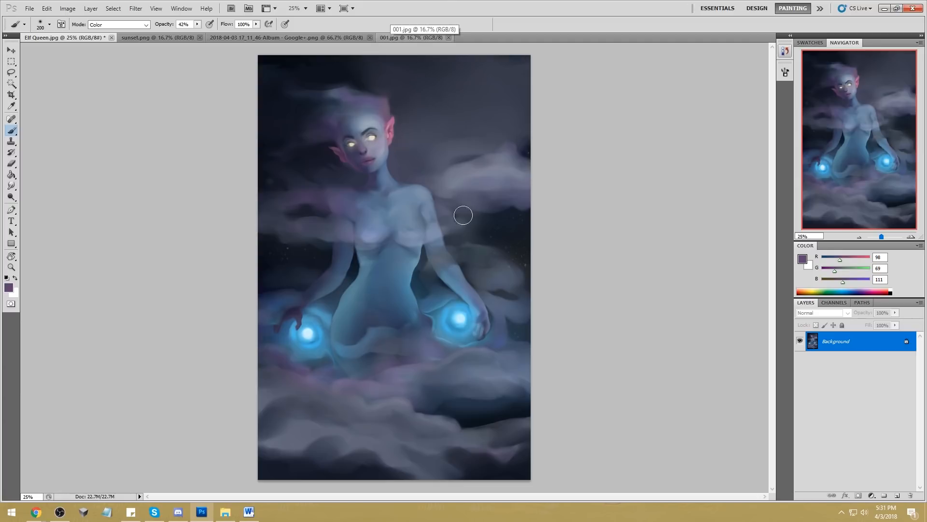
key("bracketright")
key("bracketright")
key("bracketright")
key("bracketright")
key("bracketright")
key("bracketright")
key("bracketright")
key("bracketright")
key("bracketright")
key("bracketright")
key("bracketright")
key("bracketright")
key("bracketright")
key("bracketright")
key("bracketright")
key("bracketright")
key("bracketright")
key("bracketright")
key("bracketright")
key("bracketright")
key("bracketright")
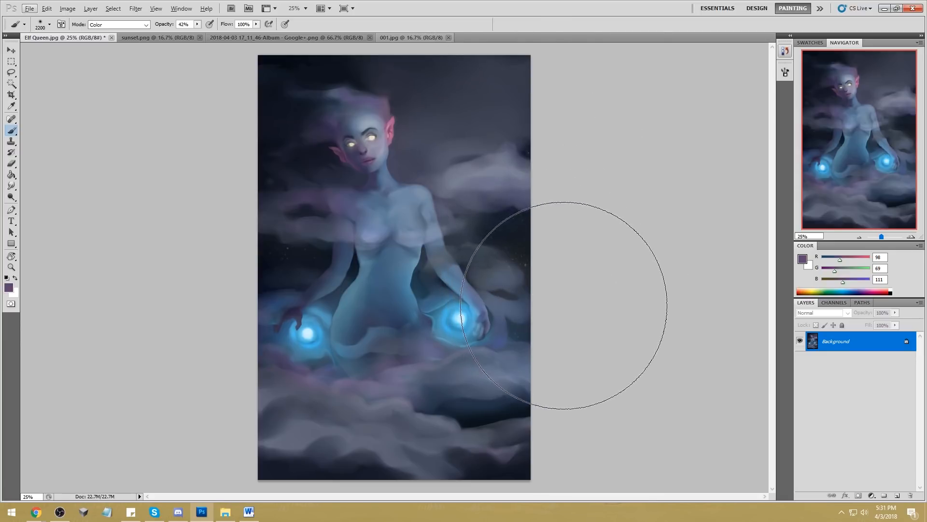
Step: Tint the sky, clouds and hands bluer with broad Color strokes, using blues sampled from the shoulder and glowing orbs
left_click(406, 196, "alt")
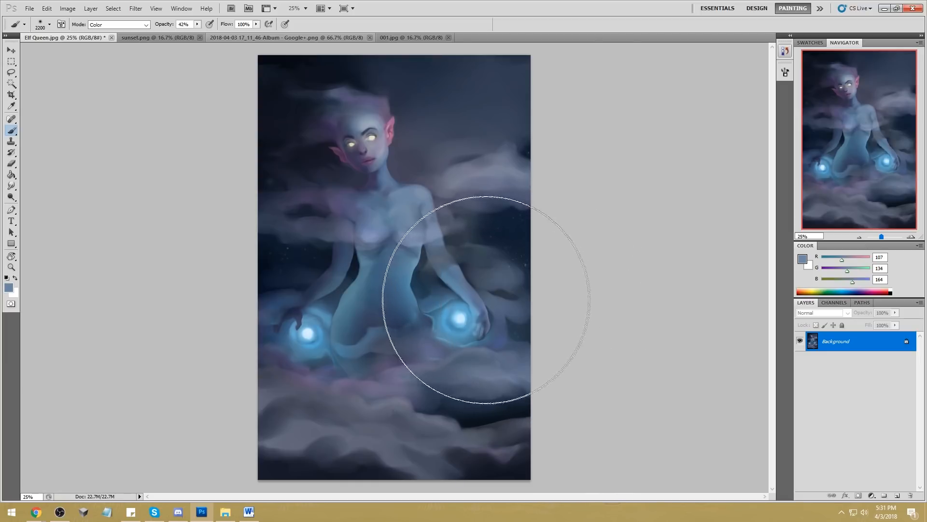
left_click(465, 318, "alt")
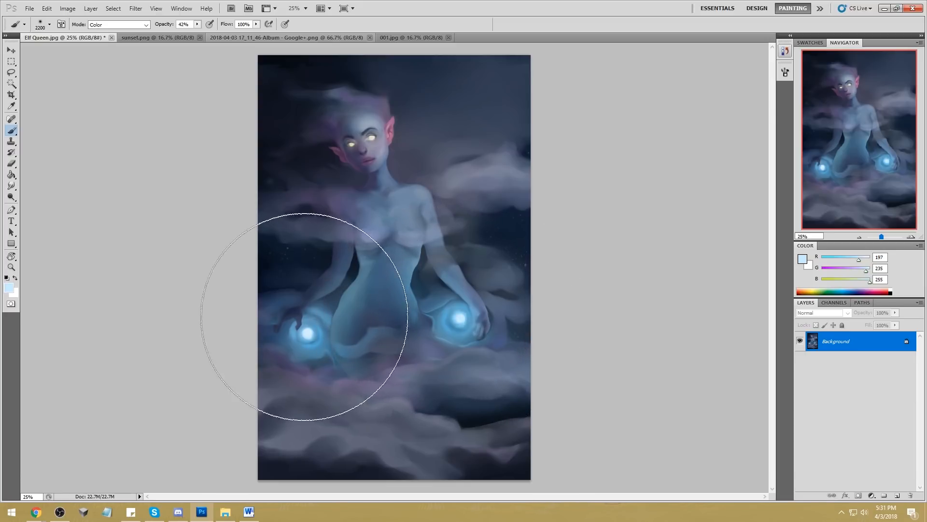
key("super")
left_click(299, 311, "alt")
left_click_drag(299, 311, 315, 323)
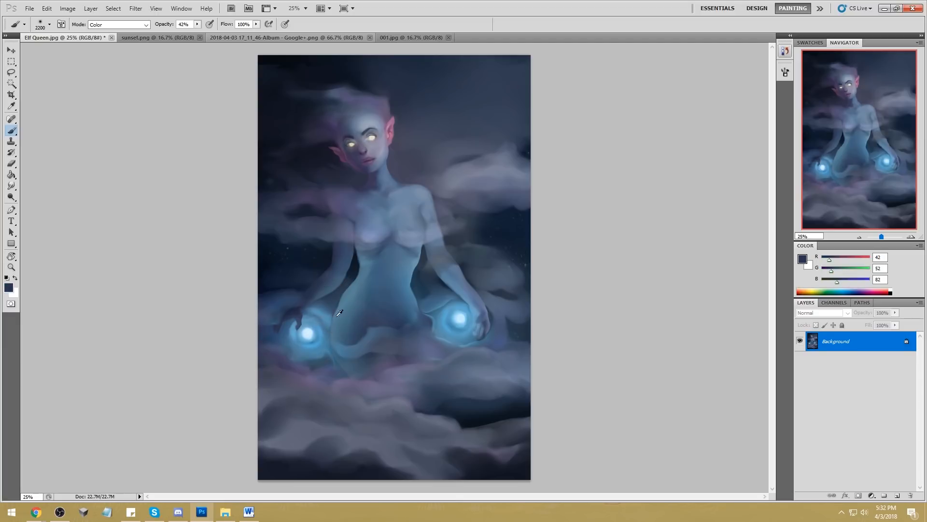
Step: Lasso a downward-pointing hand shape over the orb beneath the bare forearm and fill it with dark blue on a new layer
key("l")
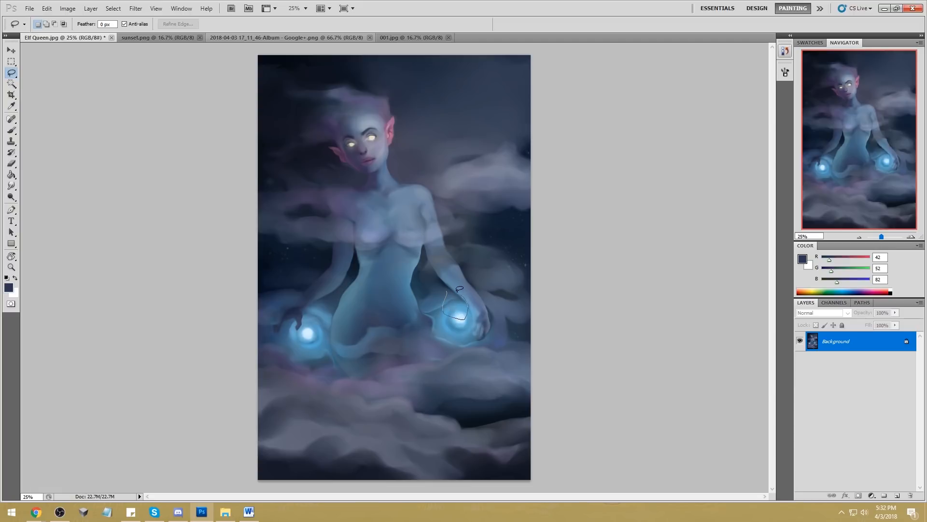
left_click_drag(446, 308, 446, 300)
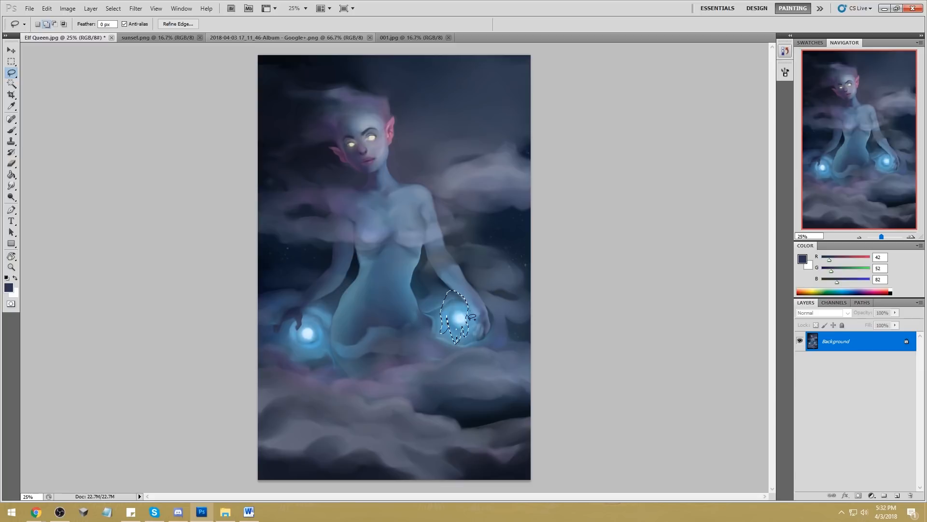
key("alt")
left_click_drag(473, 333, 474, 332)
left_click(897, 495)
key("b")
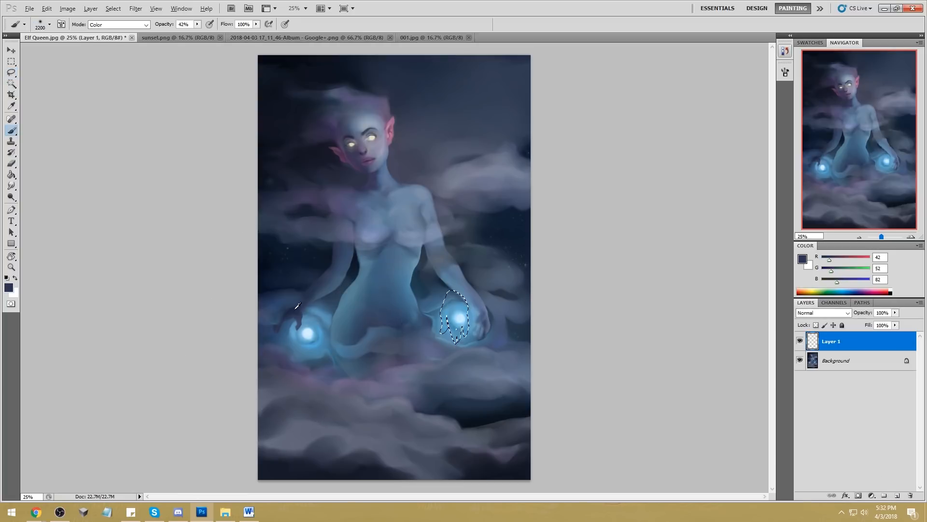
left_click_drag(472, 310, 467, 342)
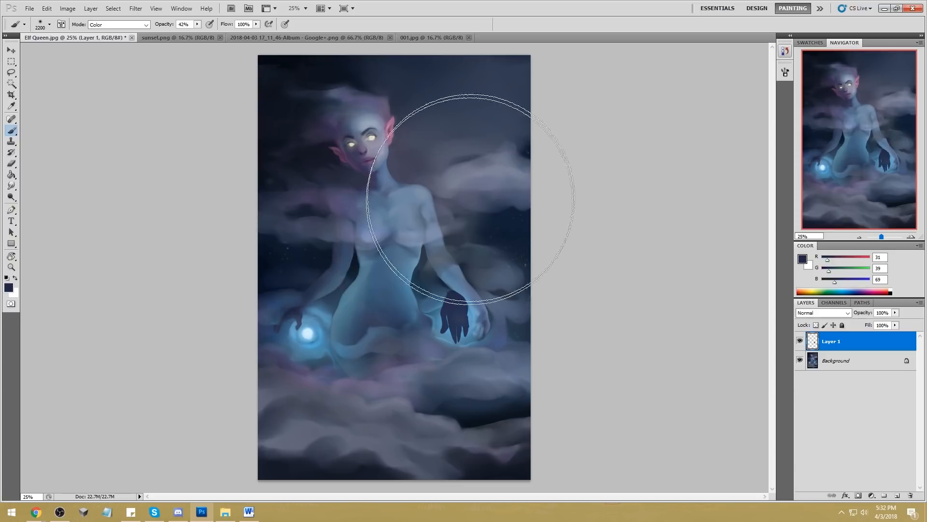
Step: Outline the back of the hand and a forearm up to the elbow, fill them dark blue, and deselect
key("l")
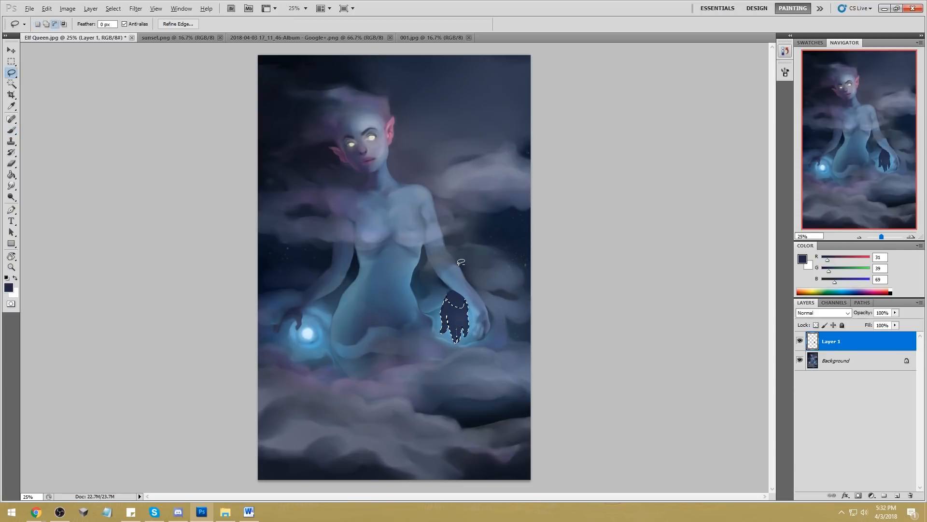
key("alt")
left_click_drag(442, 275, 459, 261)
left_click_drag(475, 293, 467, 279)
key("b")
key("alt+BackSpace")
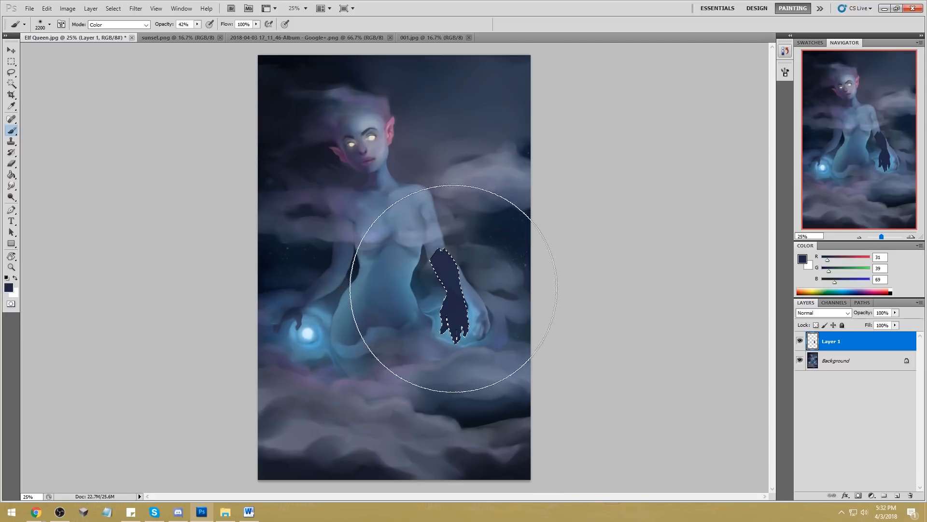
key("ctrl+d")
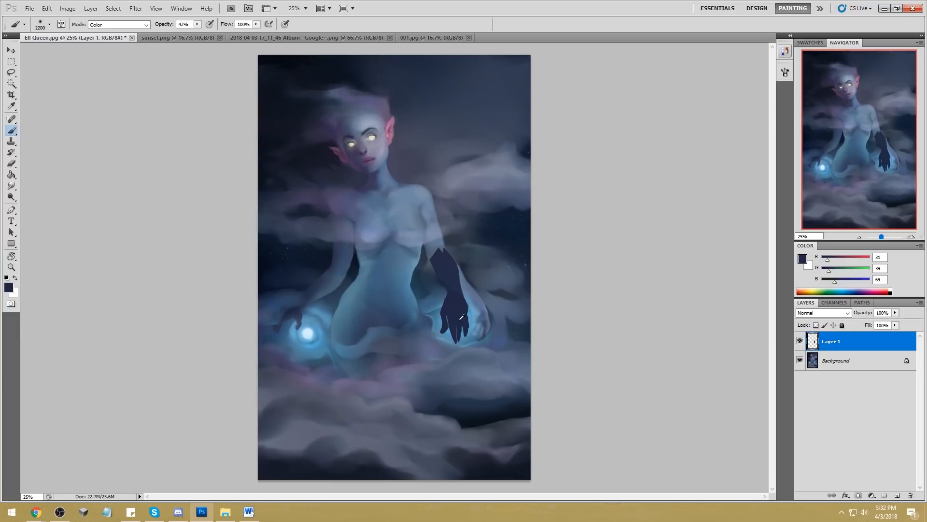
Step: Hide the dark arm silhouette's layer to compare, and delete that layer
key("alt")
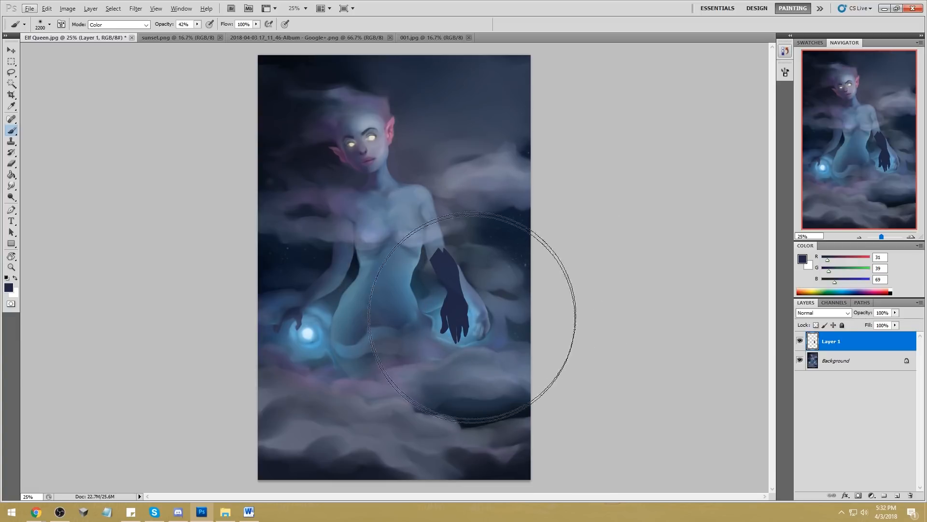
key("alt")
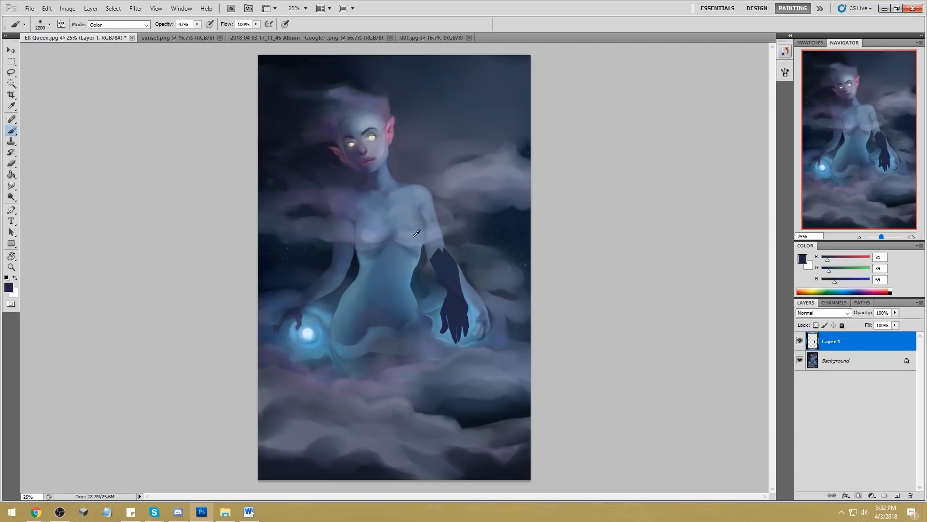
left_click(801, 341)
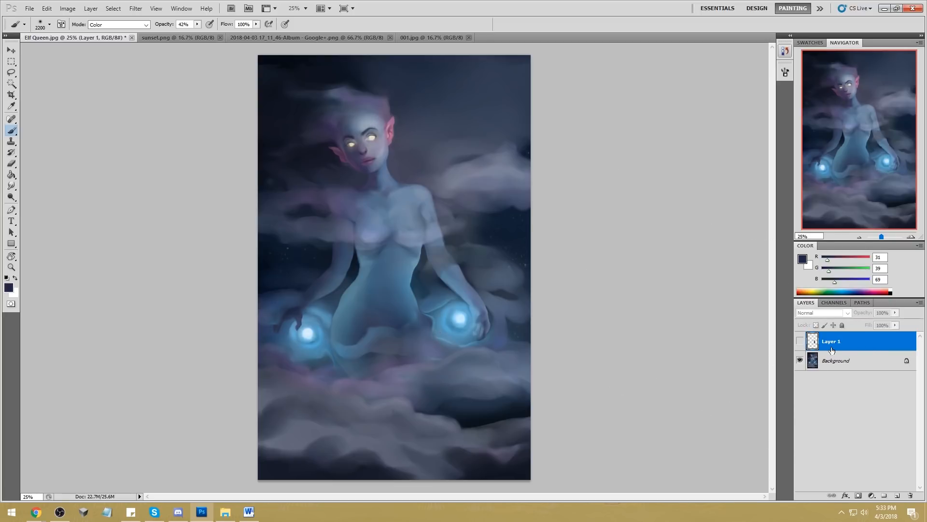
left_click(911, 497)
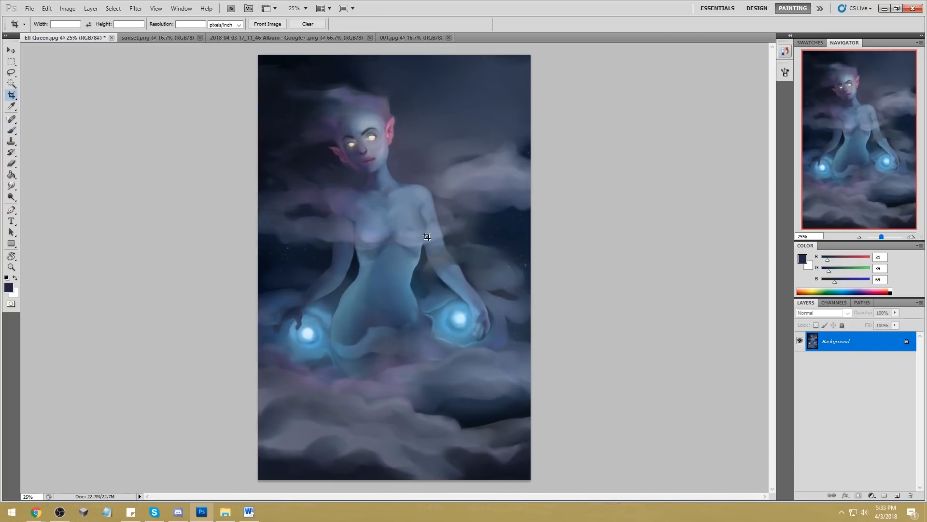
Step: Crop the canvas to remove the dark strip of cloud along the painting's lower edge, keeping the full width
left_click_drag(238, 48, 628, 445)
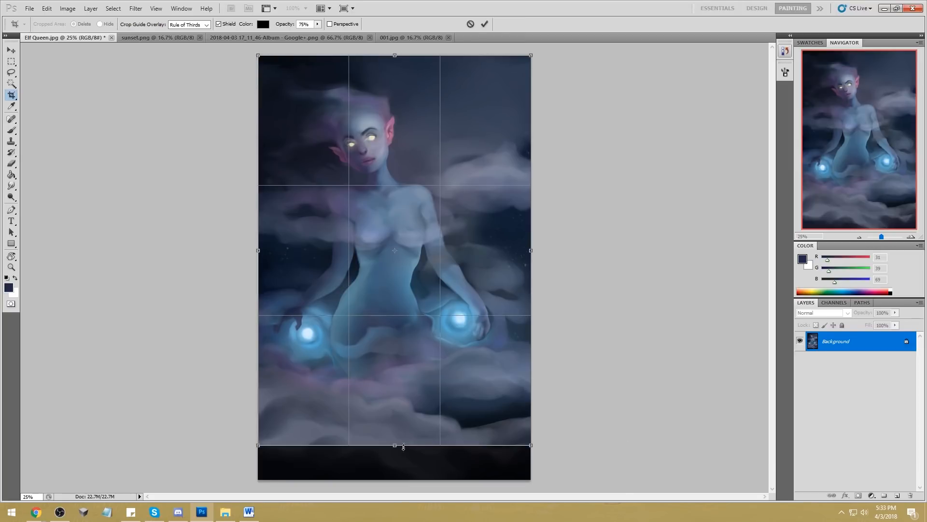
key("Return")
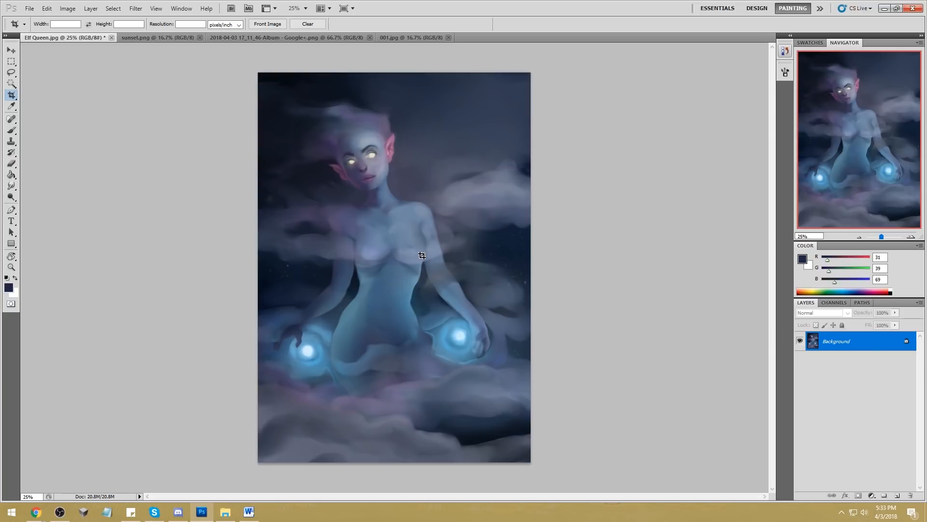
key("v")
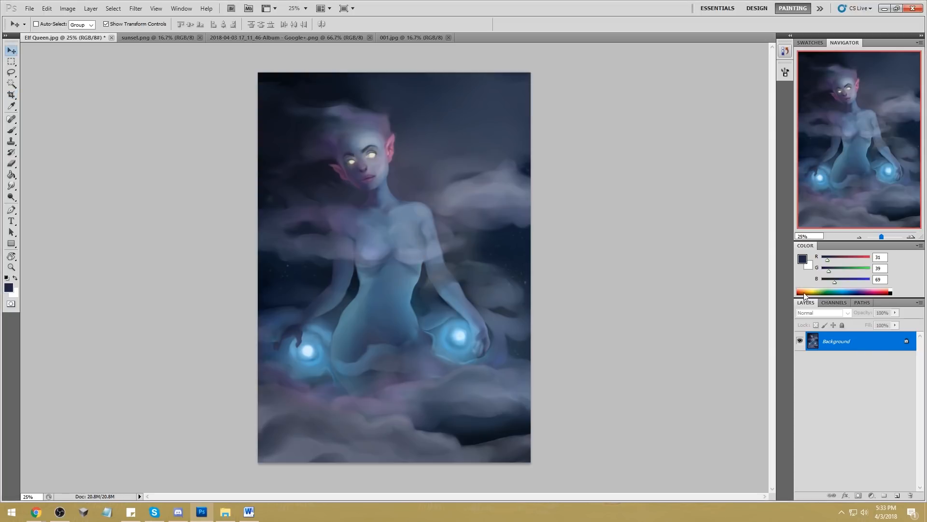
Step: Convert the background to a regular layer, duplicate it, and shift the duplicate down and slightly right on the canvas
double_click(875, 342)
left_click(541, 166)
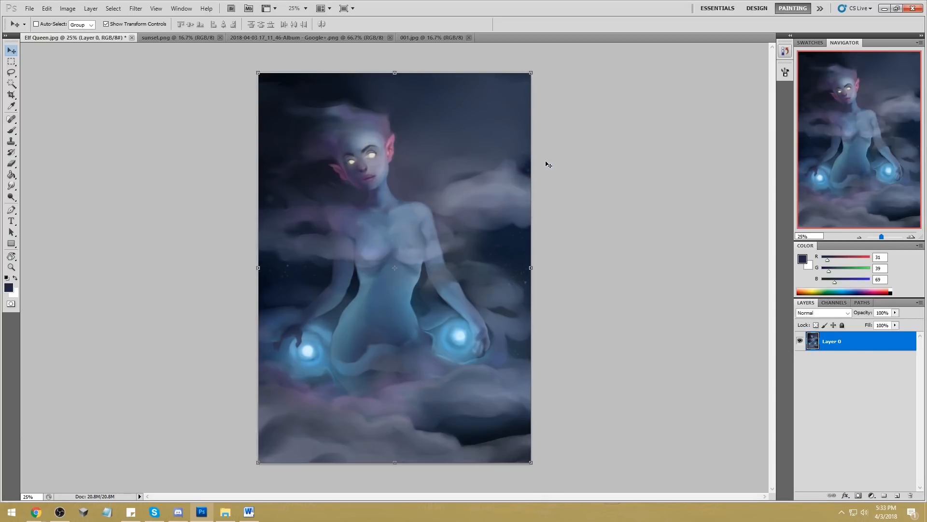
key("ctrl+a")
key("ctrl+j")
mouse_move(445, 256)
left_mouse_down()
mouse_move(450, 271)
mouse_move(441, 268)
left_mouse_up()
Step: Erase the duplicate layer's hard borders with a 400 px eraser and nudge the layer slightly back to the left
key("e")
mouse_move(260, 191)
left_mouse_down()
mouse_move(226, 429)
mouse_move(245, 274)
mouse_move(261, 429)
mouse_move(247, 300)
mouse_move(254, 488)
mouse_move(262, 440)
mouse_move(267, 461)
left_mouse_up()
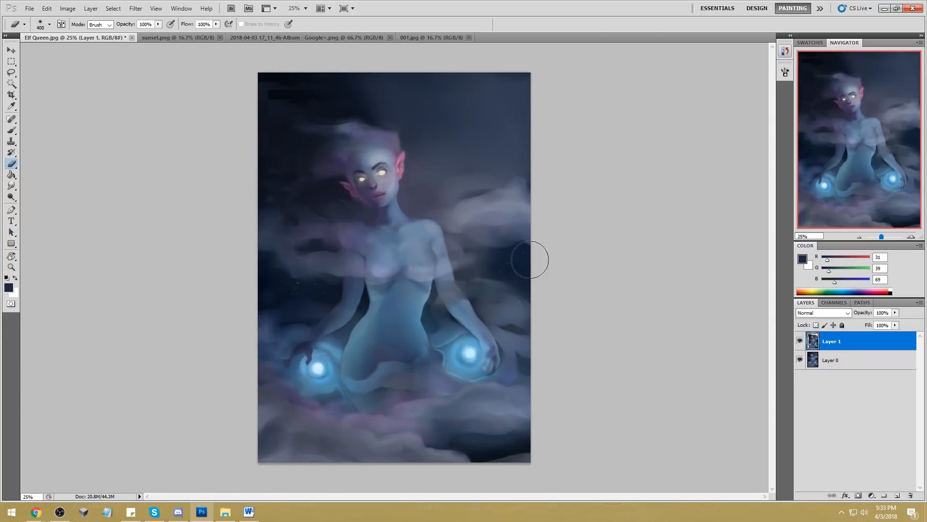
key("v")
left_click_drag(437, 269, 433, 269)
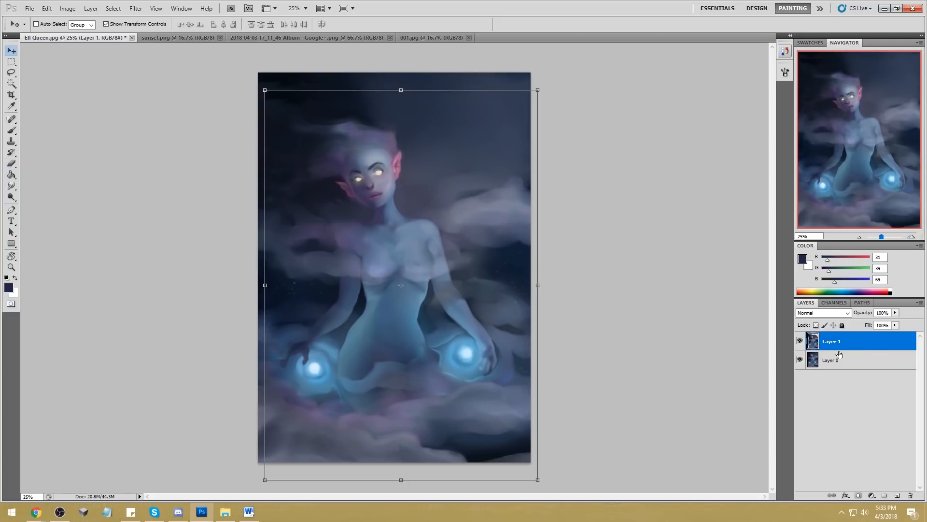
Step: Compare the painting with and without the shifted duplicate, and realign its sides with the canvas edges
left_click(800, 344)
left_click(800, 345)
right_click(872, 346)
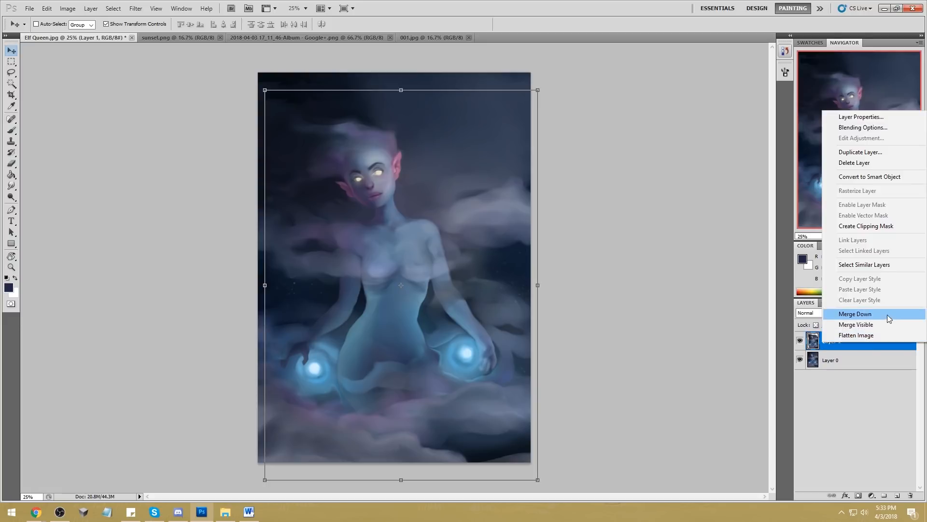
left_click(803, 343)
left_click_drag(393, 278, 387, 277)
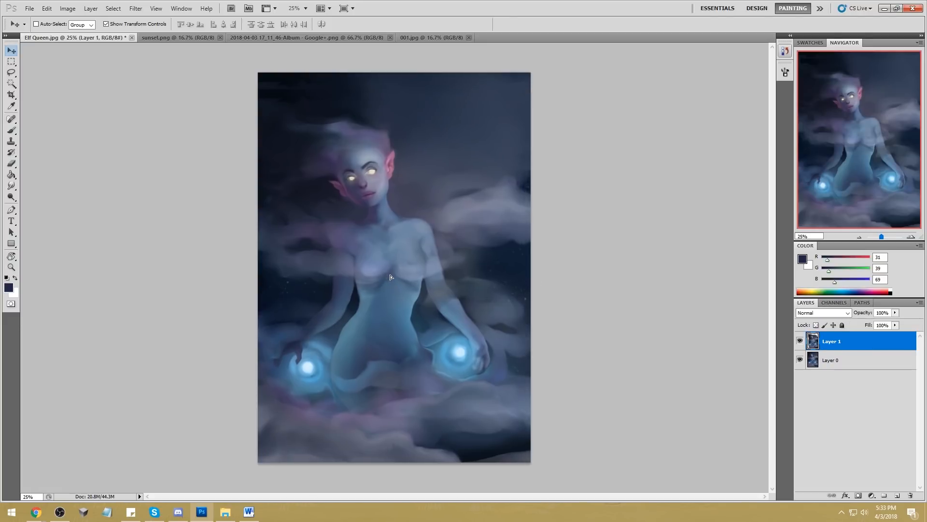
Step: Compare the shifted duplicate with the original again, undo its last move, and merge it down into Layer 0
left_click(800, 342)
left_click(801, 342)
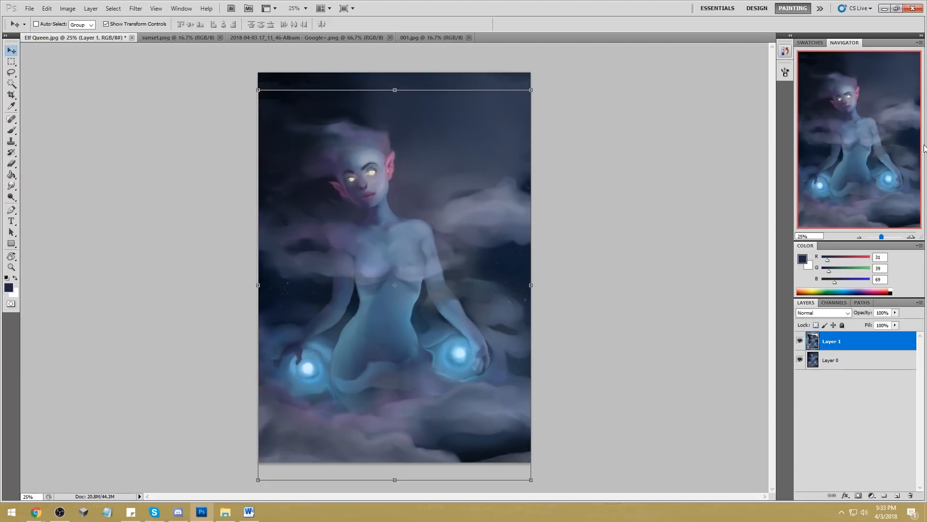
key("ctrl+z")
right_click(823, 344)
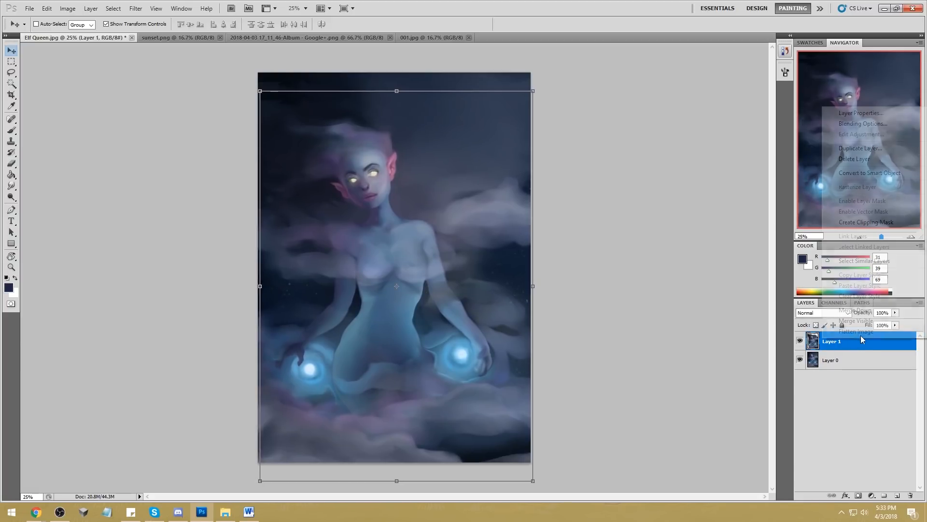
left_click(850, 312)
Step: Brush blue sampled from the glowing orb over the clouds below the left orb, using a 400 px brush in Color mode at 42% opacity
key("b")
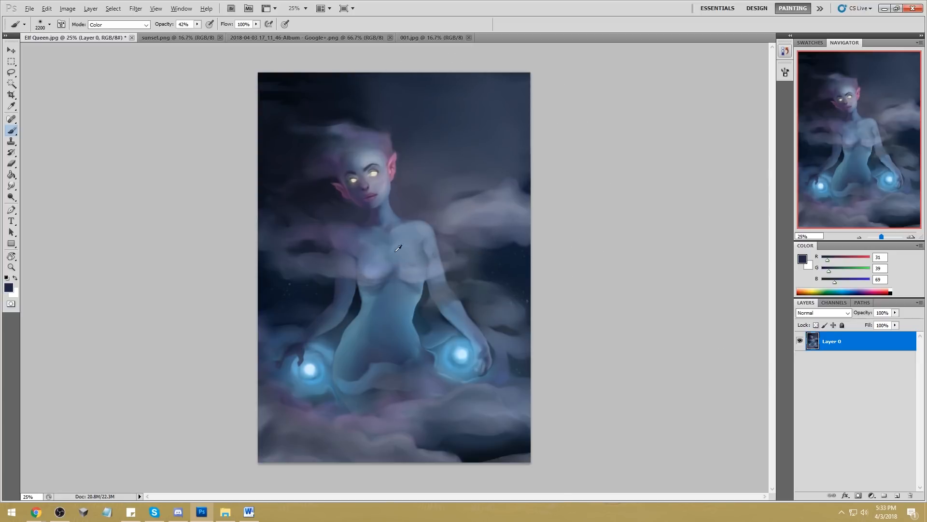
left_click(365, 423, "alt")
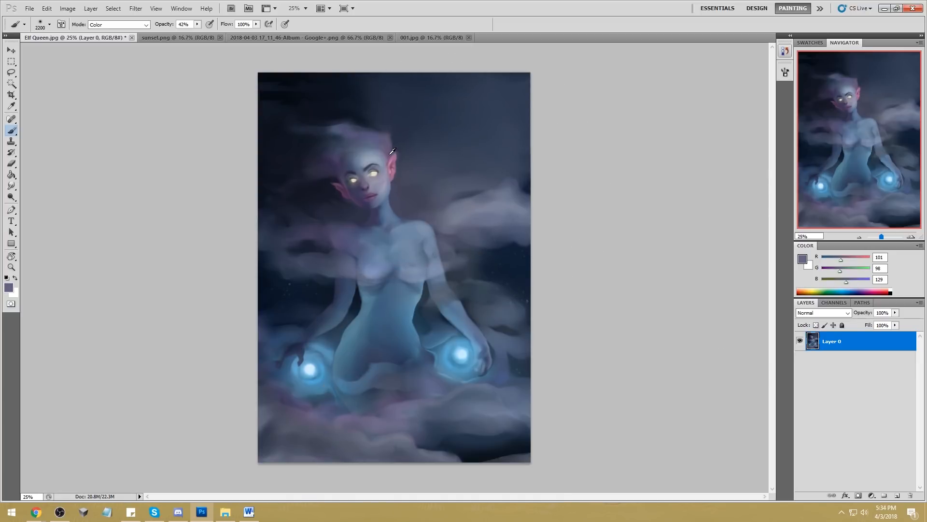
left_click(370, 137, "alt")
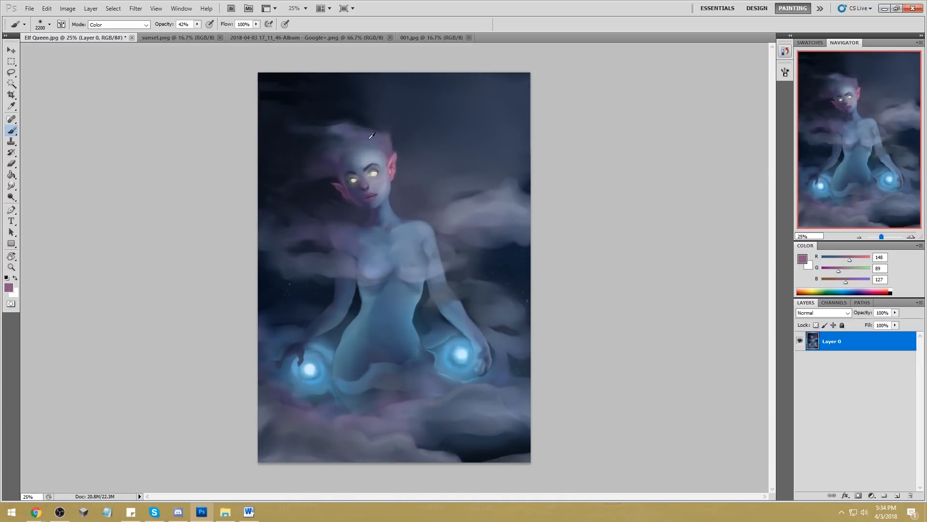
left_click(460, 363, "alt")
key("bracketleft")
key("bracketleft")
key("bracketleft")
key("bracketleft")
key("bracketleft")
key("bracketleft")
key("bracketleft")
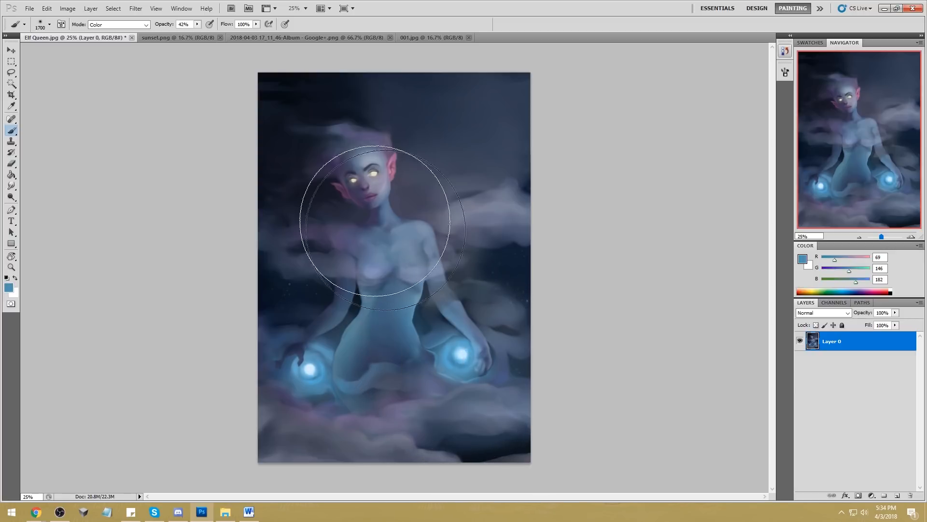
key("bracketleft")
key("bracketleft")
key("bracketleft")
key("bracketleft")
key("bracketleft")
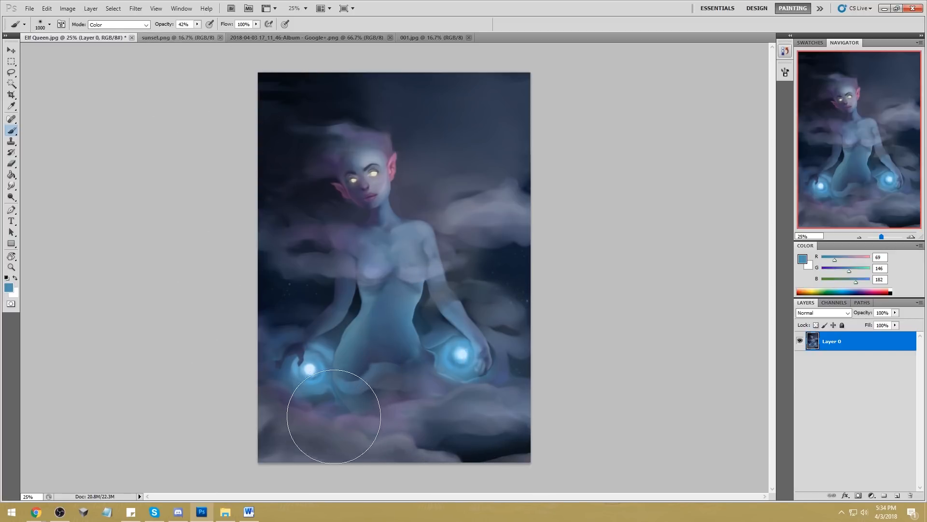
key("bracketleft")
key("bracketleft")
key("bracketleft")
key("bracketleft")
key("bracketleft")
key("bracketleft")
left_click_drag(310, 410, 267, 388)
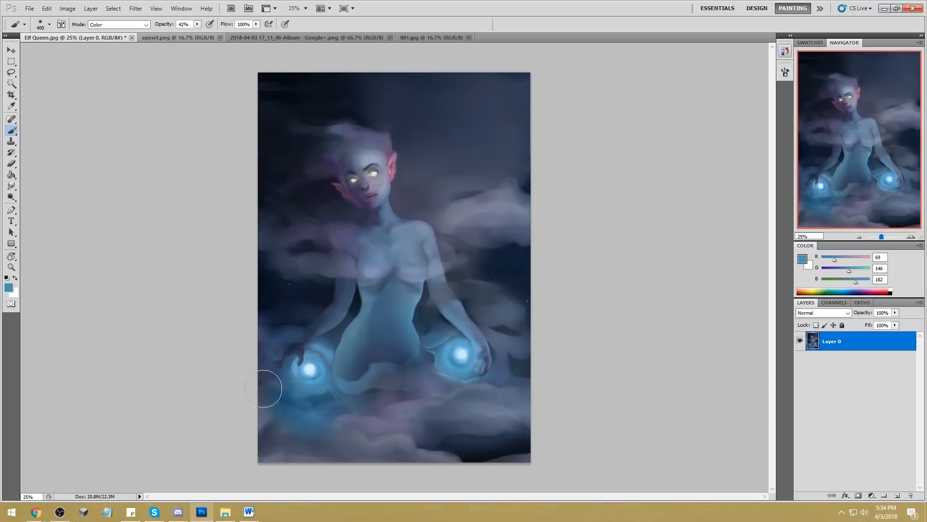
left_click_drag(350, 419, 347, 418)
Step: Tint the clouds below the right orb with the same blue, using a smaller brush
key("bracketleft")
key("bracketleft")
mouse_move(458, 389)
left_mouse_down()
mouse_move(416, 407)
mouse_move(432, 400)
mouse_move(413, 382)
mouse_move(472, 383)
left_mouse_up()
Step: Tone down parts of the blue cloud tint with grey sampled from the lower clouds and a 125 px brush
left_click(370, 445, "alt")
key("p")
key("b")
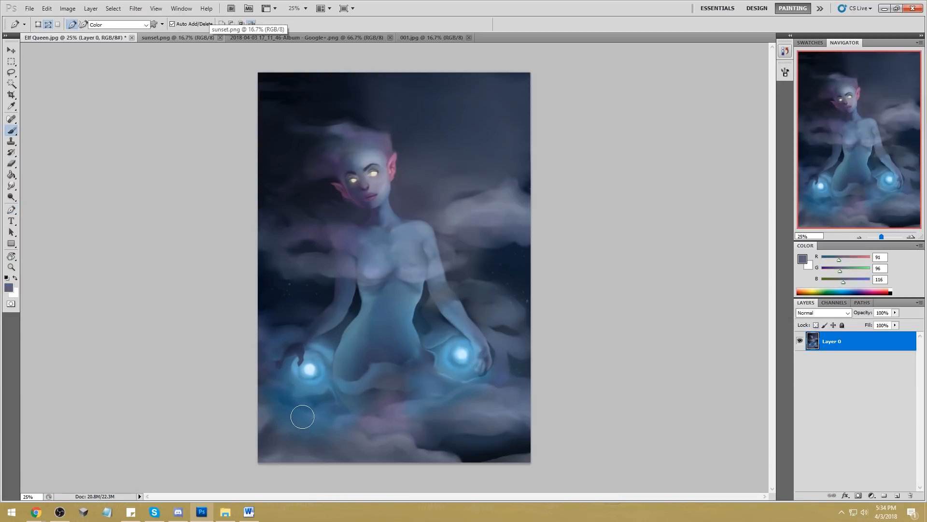
key("bracketleft")
key("bracketleft")
key("bracketleft")
key("bracketleft")
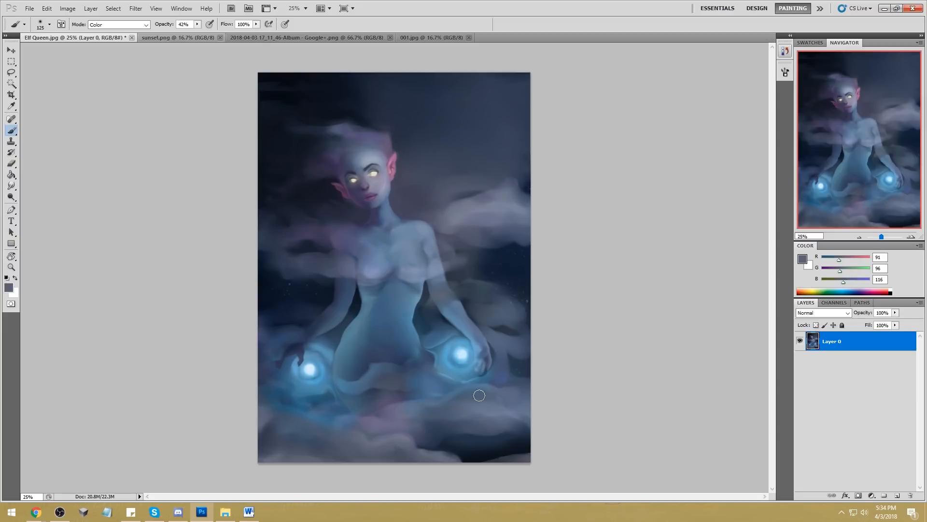
Step: Sample bright blue from the right orb and tint the glow on the orbs and torso edges, enlarging the brush to 700 px
left_click(466, 367, "alt")
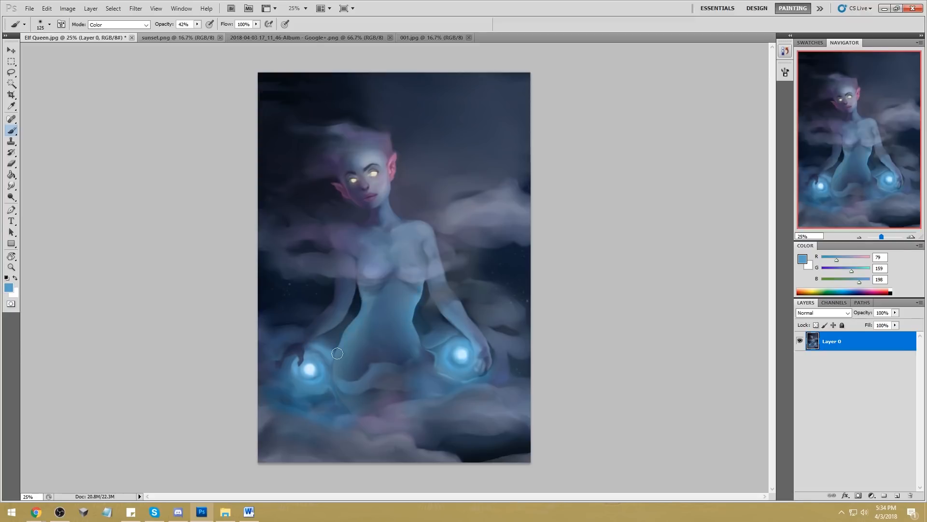
key("bracketright")
key("bracketright")
key("bracketright")
key("bracketright")
key("bracketright")
key("bracketright")
key("bracketright")
key("bracketright")
key("bracketright")
right_click(863, 350)
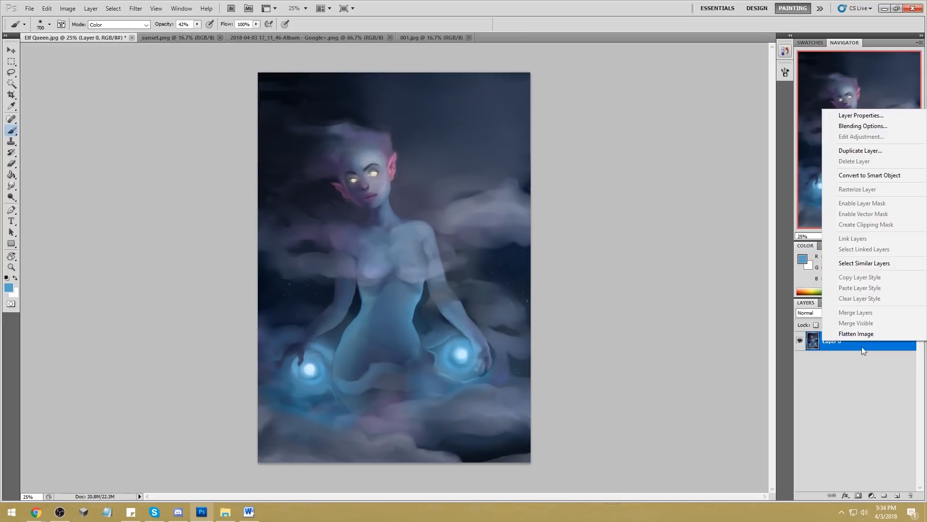
left_click(846, 460)
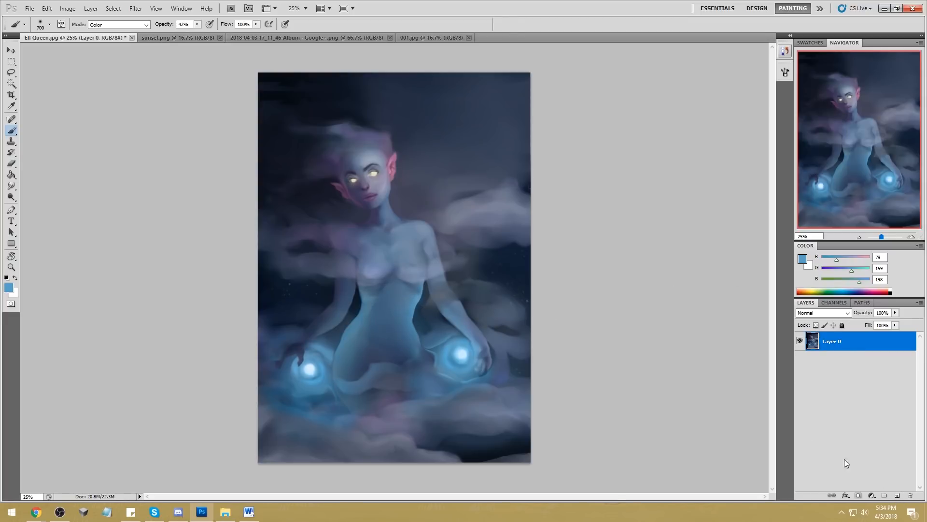
Step: Tint the elf's chest, arms and hands with pink sampled from her ear, adjusting the brush between 400 and 700 px
left_click(393, 164, "alt")
left_click_drag(421, 261, 416, 269)
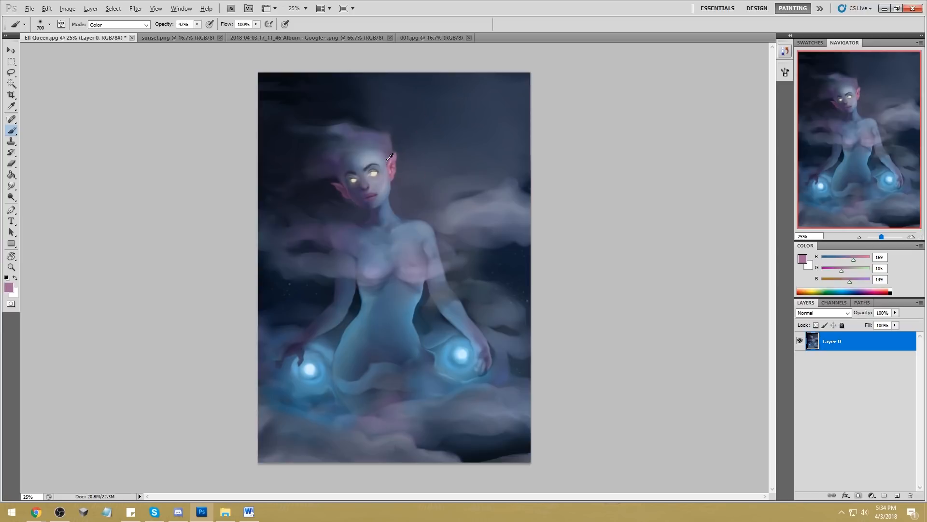
left_click(366, 171, "alt")
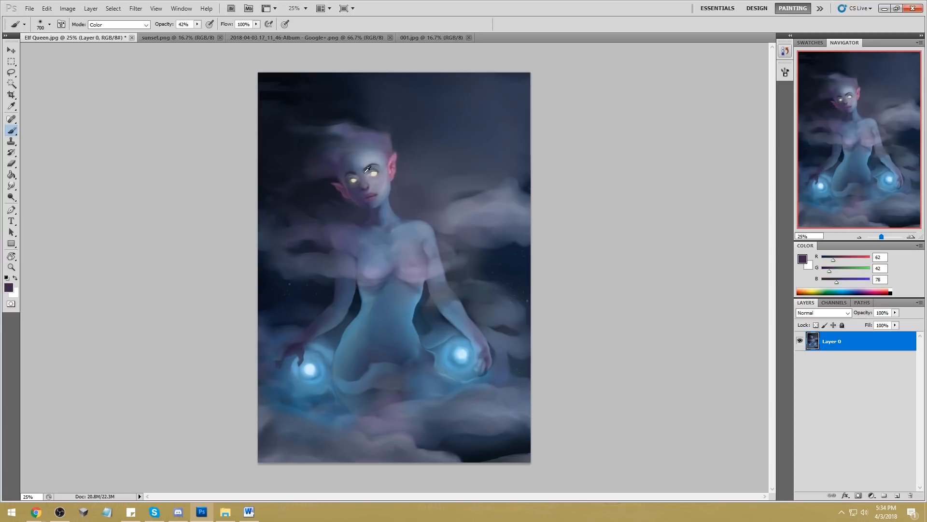
left_click(393, 158, "alt")
key("bracketleft")
key("bracketleft")
key("bracketleft")
key("bracketleft")
key("bracketleft")
key("bracketleft")
key("bracketleft")
key("bracketleft")
key("bracketleft")
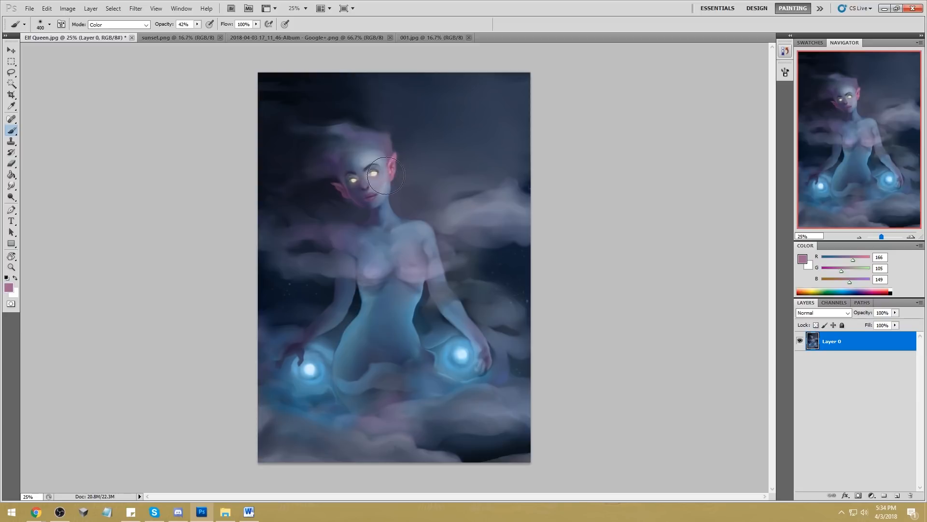
key("bracketright")
key("bracketright")
key("bracketright")
key("bracketright")
key("bracketright")
Step: Set the brush to Normal mode and paint over the right eyebrow with the sampled forehead tone at 175 px
left_click(369, 161, "alt")
left_click(133, 25)
left_click(134, 35)
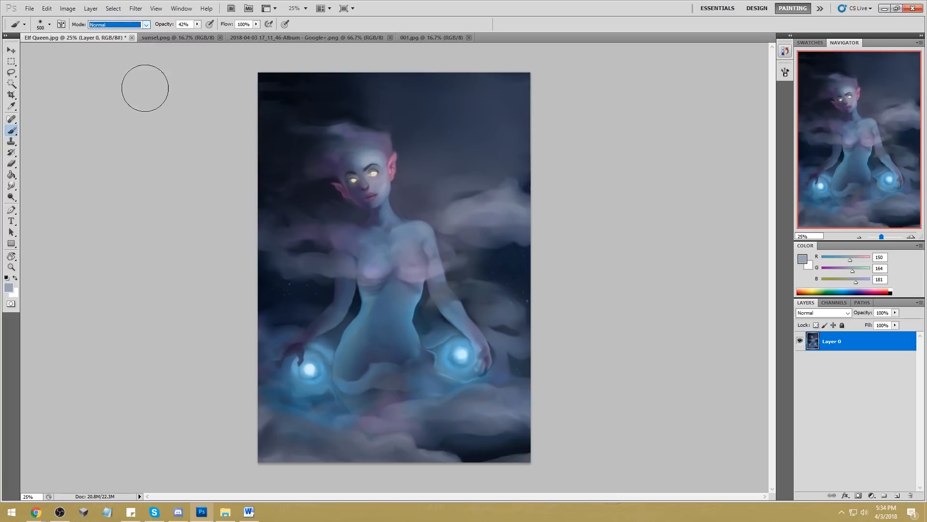
key("bracketleft")
key("bracketleft")
key("bracketleft")
key("bracketleft")
key("bracketleft")
key("bracketleft")
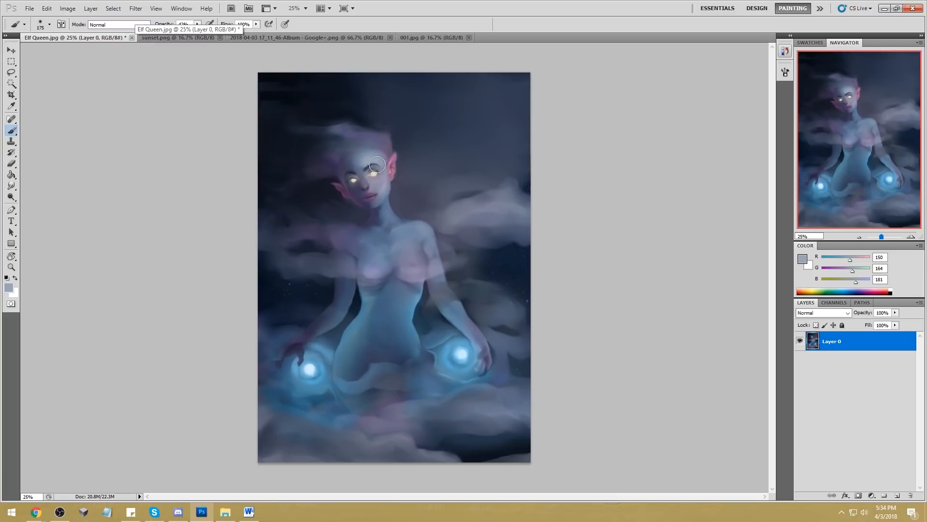
Step: Fade both dark eyebrows with grey-blue skin tones sampled from the brow area, using a 200 px brush
key("bracketright")
key("bracketright")
key("bracketright")
left_click(360, 170, "alt")
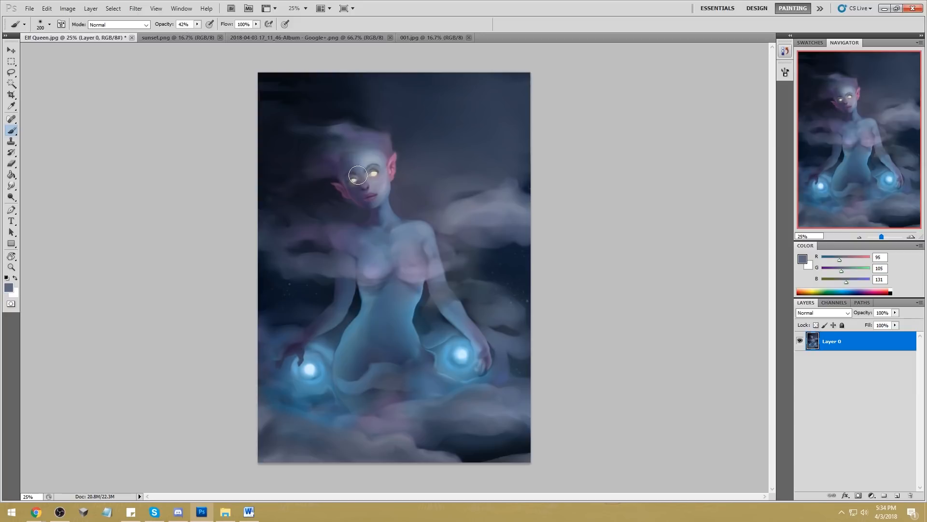
left_click(373, 169, "alt")
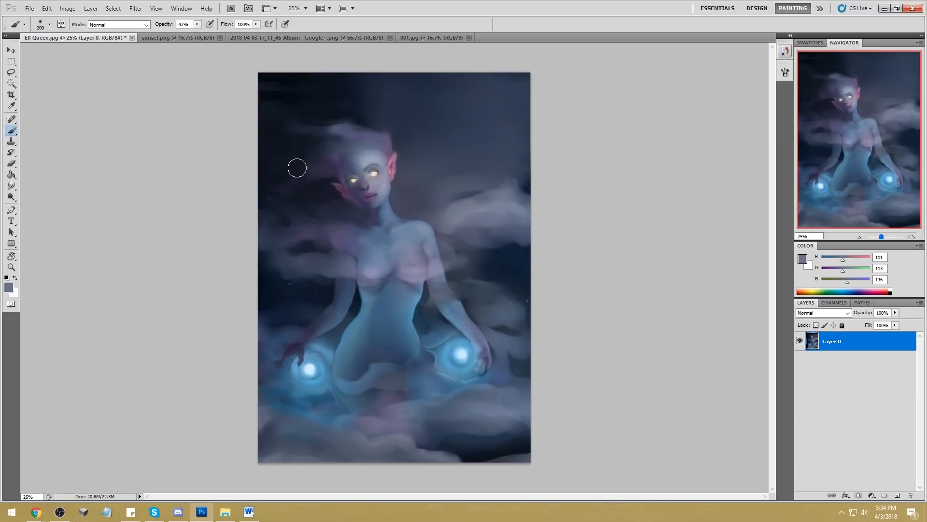
Step: Smudge the faded brows at 10% strength and repaint around the eyes with tones sampled from the face
left_click(11, 185)
left_click(59, 203)
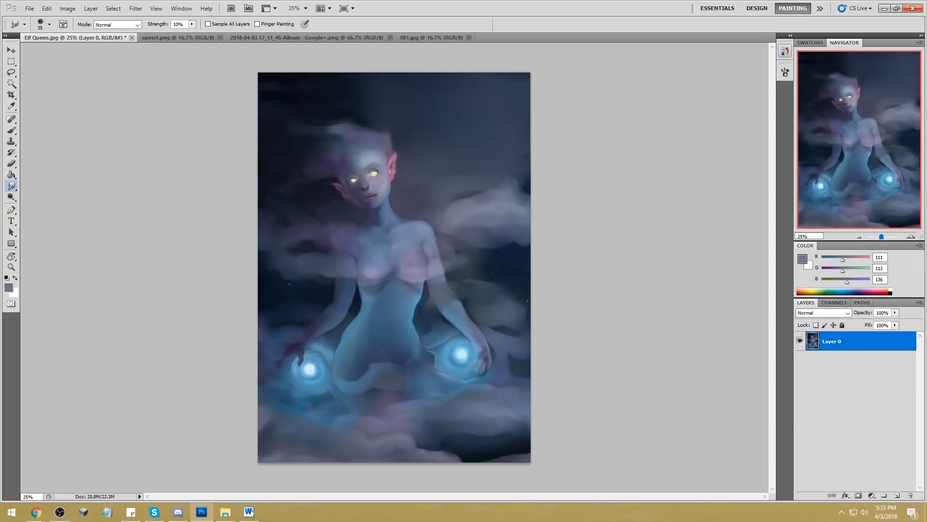
key("b")
left_click(368, 166, "alt")
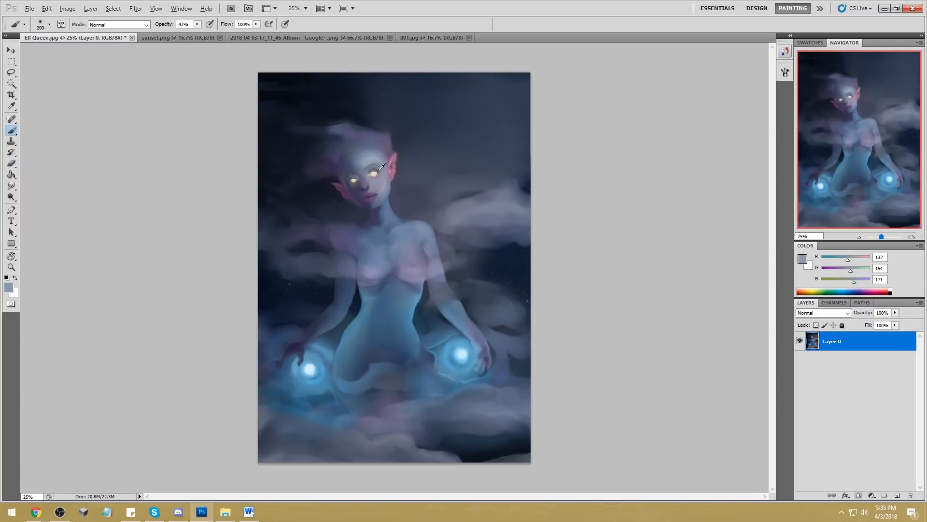
left_click_drag(369, 172, 372, 173)
left_click(376, 172, "alt")
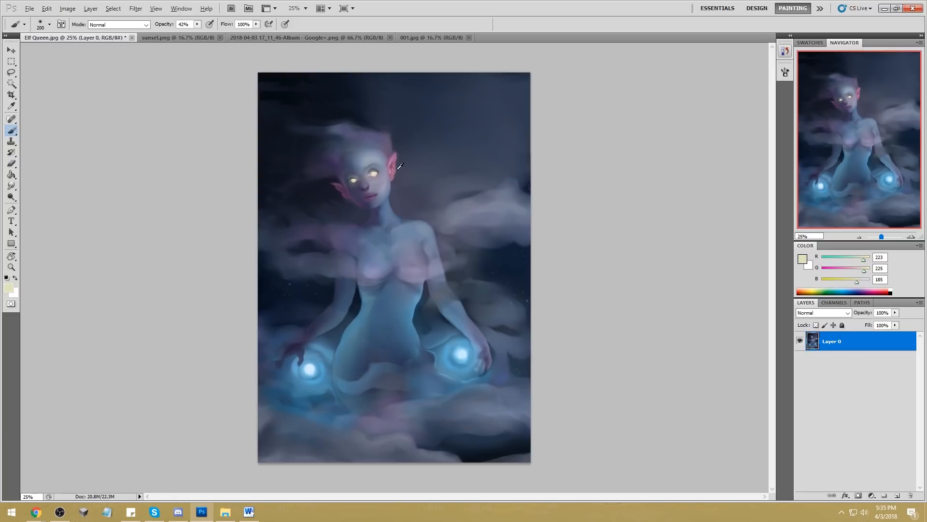
left_click(380, 190, "alt")
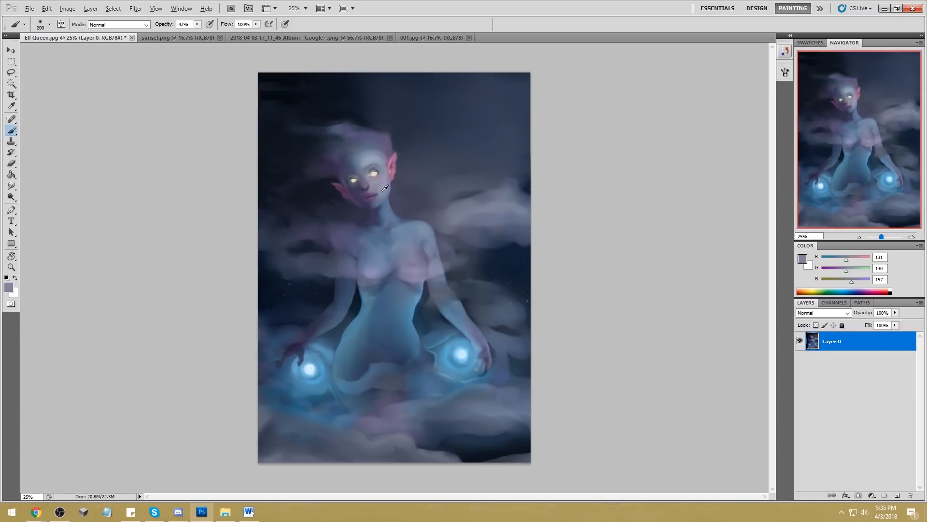
Step: Set a 700 px brush to Lighten mode and touch up the lower face with tones sampled around the nose and mouth
key("bracketright")
key("bracketright")
key("bracketright")
key("bracketright")
key("bracketright")
left_click(121, 26)
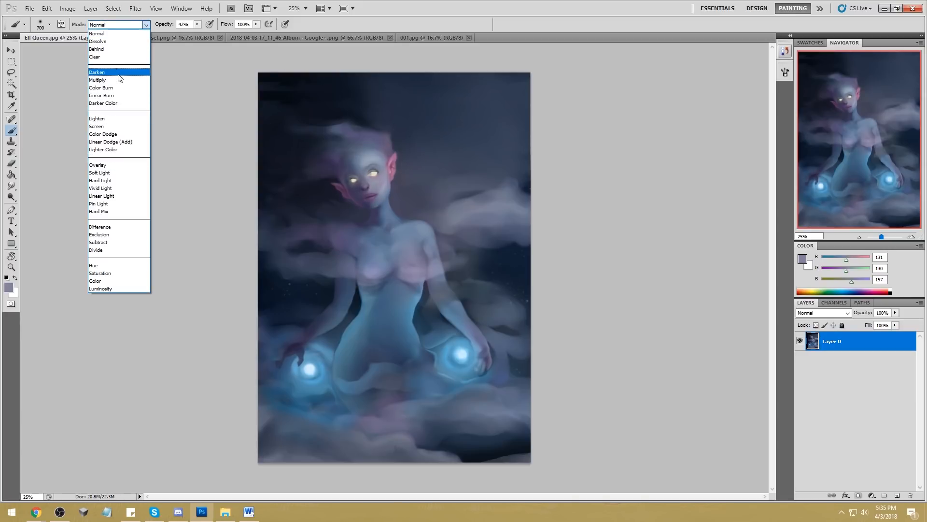
left_click(111, 118)
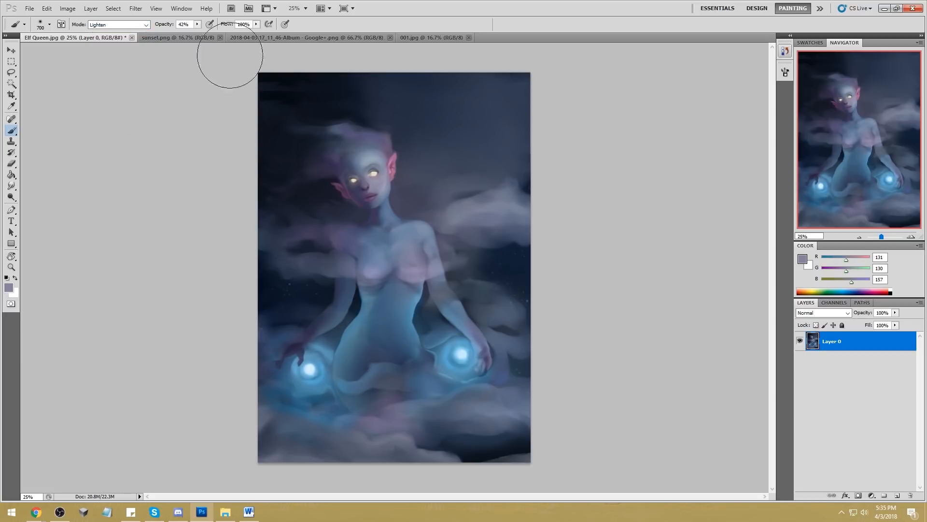
left_click(381, 189, "alt")
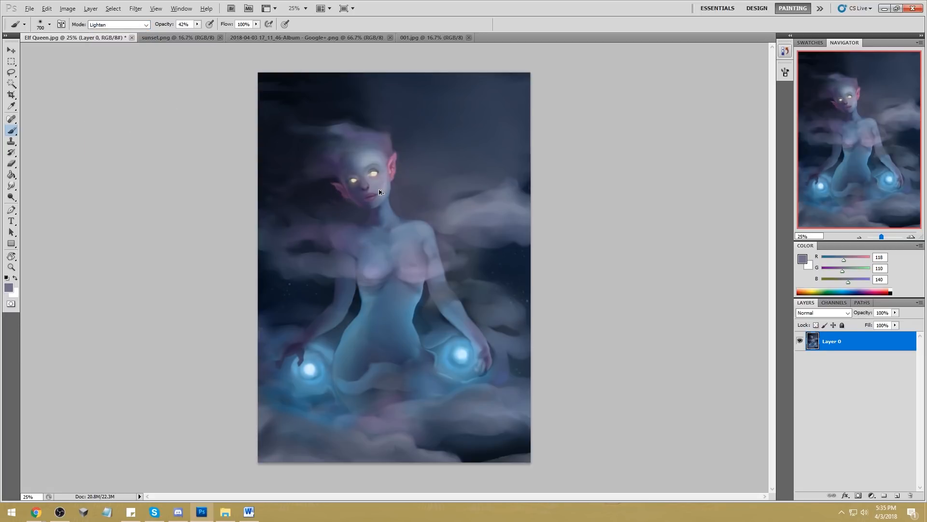
left_click(381, 189, "alt")
left_click(375, 194, "alt")
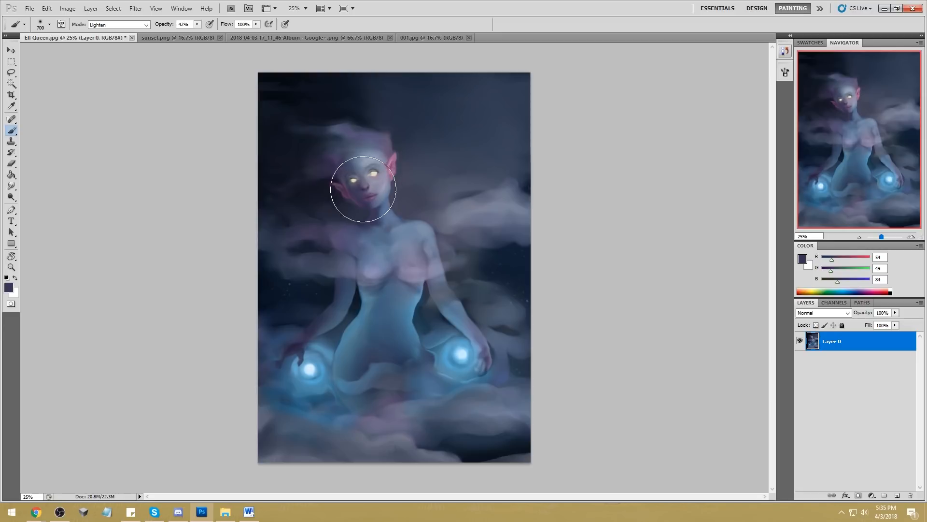
left_click(368, 188, "alt")
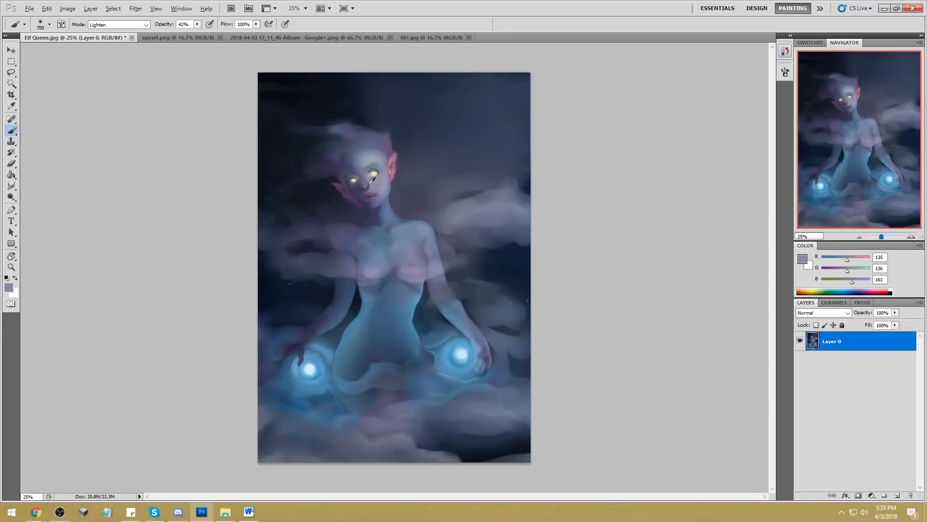
left_click(366, 189, "alt")
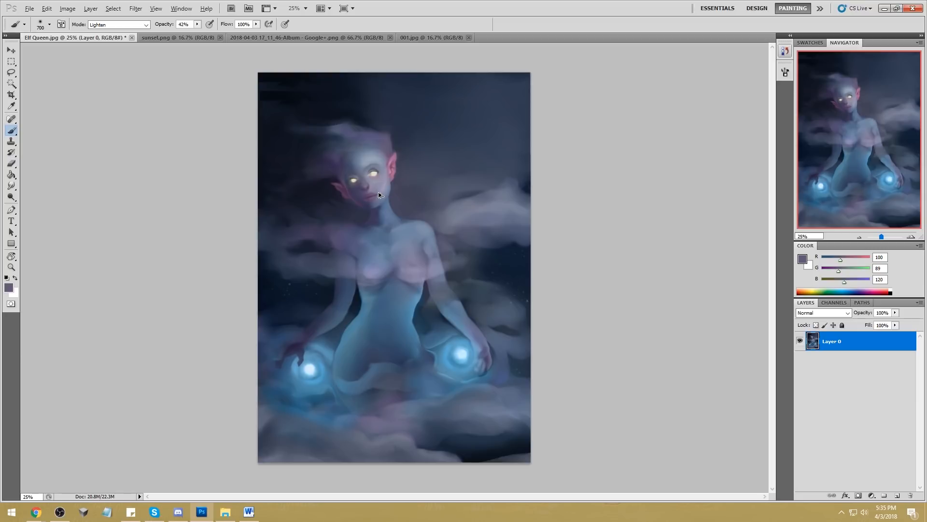
Step: Smudge the elf's waist and belly at 10% strength with a 70 px brush to blend the skin tones
left_click(11, 185)
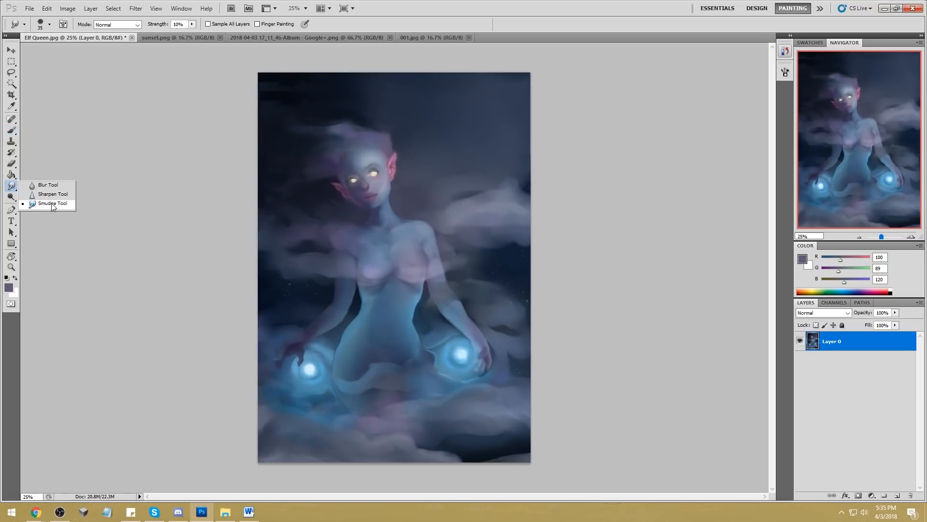
left_click(51, 203)
key("bracketright")
mouse_move(363, 312)
left_mouse_down()
mouse_move(344, 343)
mouse_move(419, 301)
mouse_move(409, 314)
mouse_move(422, 287)
left_mouse_up()
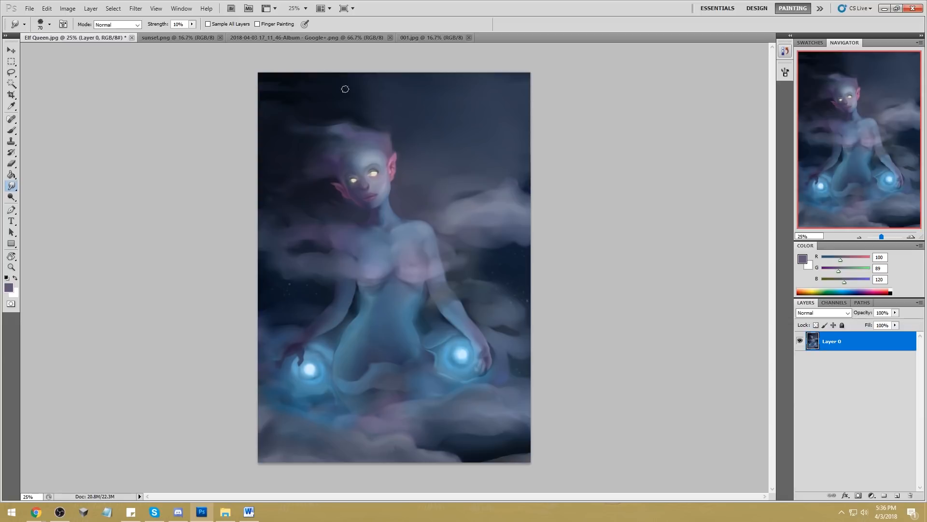
Step: Try filling a lassoed area of sky beside the elf's head with a sampled dark blue on a new layer
key("l")
mouse_move(533, 191)
left_mouse_down()
mouse_move(512, 177)
mouse_move(400, 211)
left_mouse_up()
left_click_drag(404, 144, 601, 88)
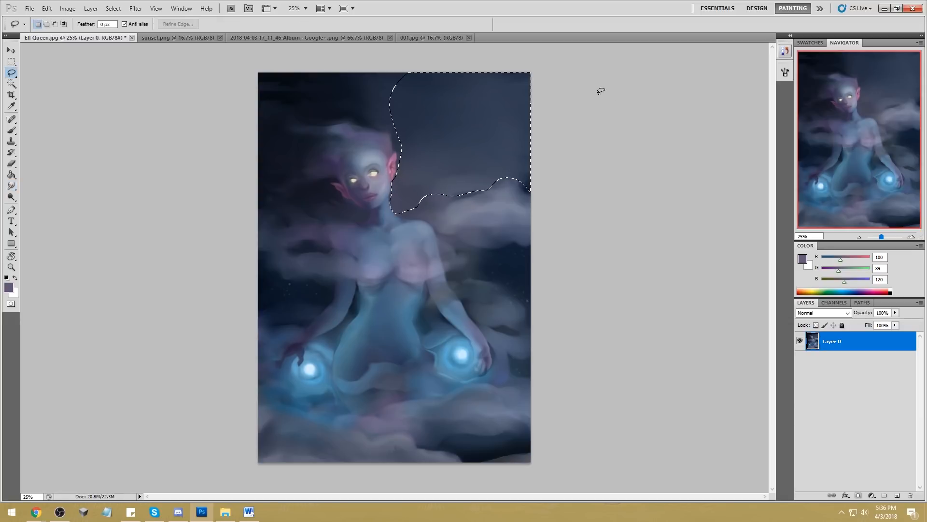
key("b")
key("g")
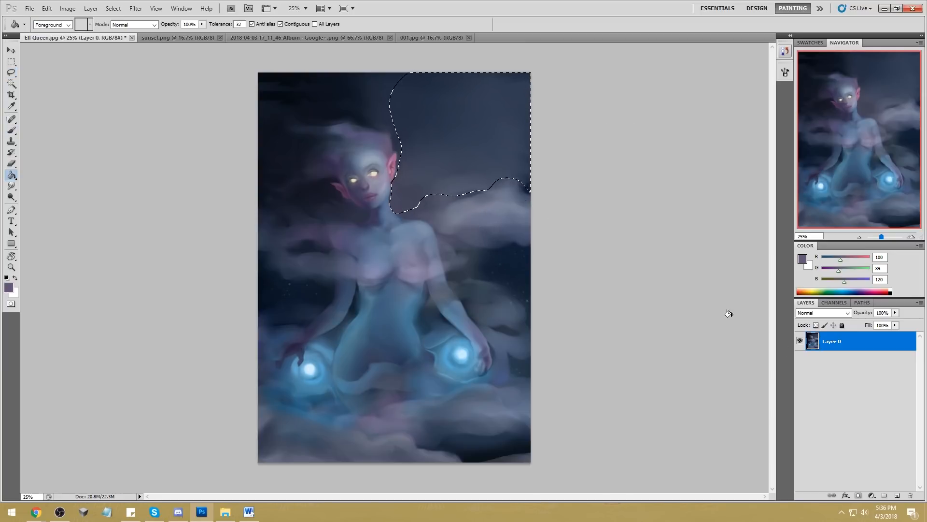
left_click(897, 495)
left_click(522, 249, "alt")
left_click(497, 153)
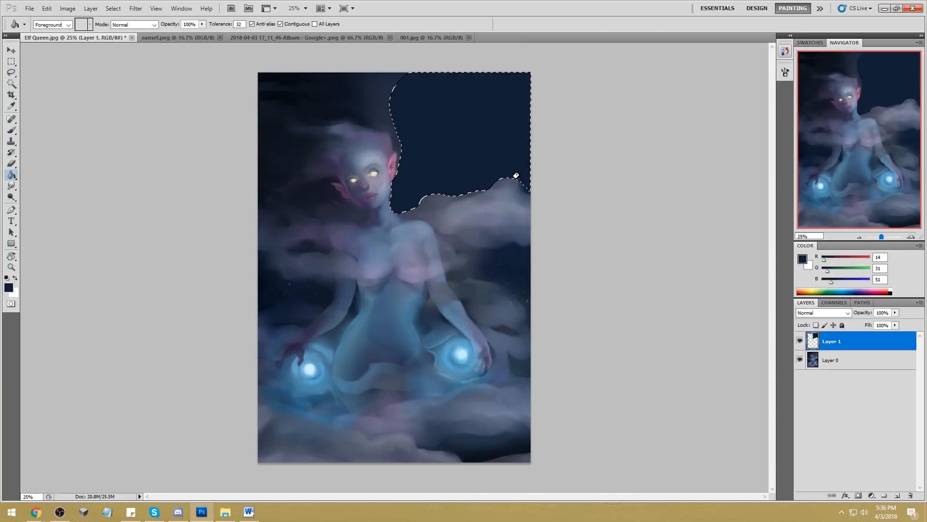
Step: Undo the flat sky fill, clear the selection and get rid of the extra layer
key("m")
right_click(478, 161)
left_click(502, 166)
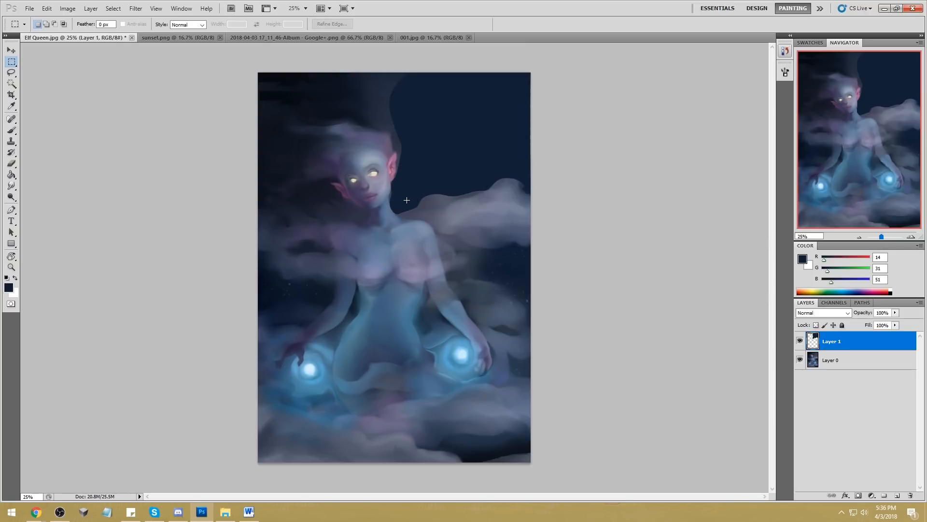
key("ctrl+alt+z")
key("ctrl+alt+z")
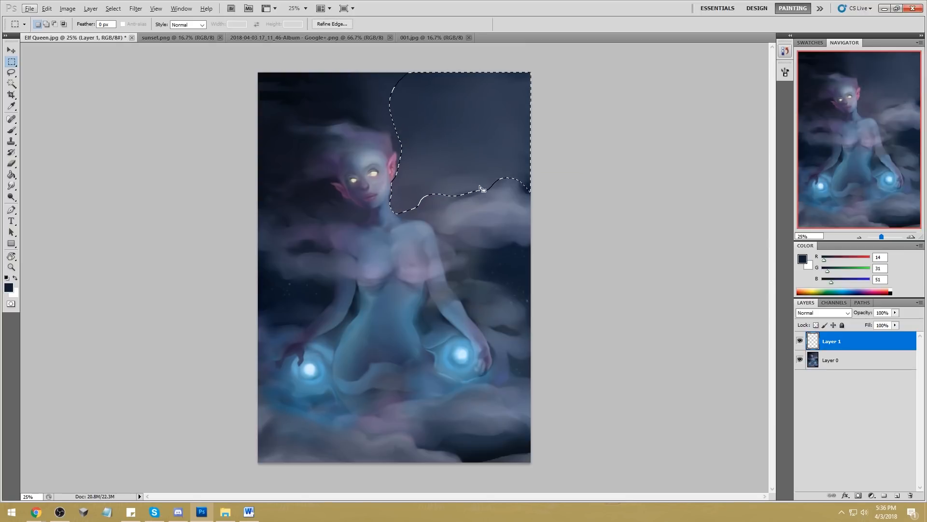
right_click(441, 177)
left_click(459, 183)
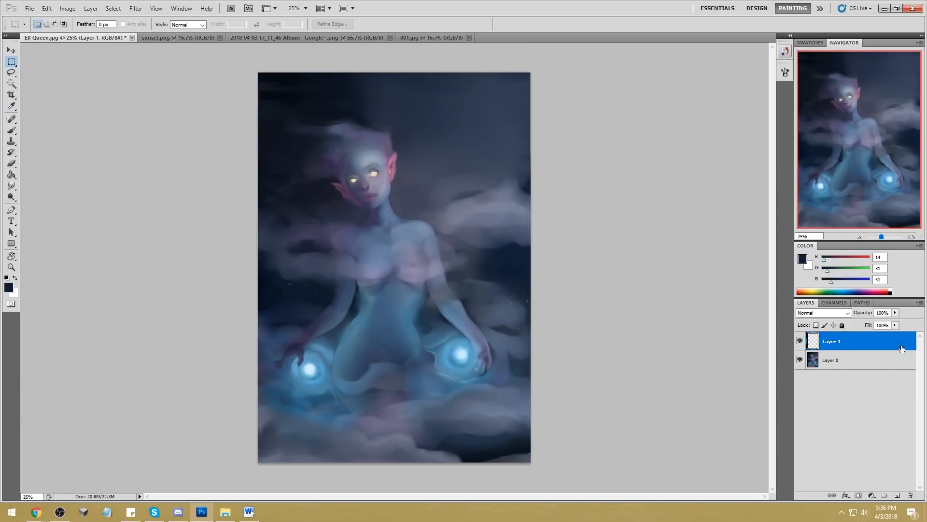
right_click(883, 340)
left_click(876, 320)
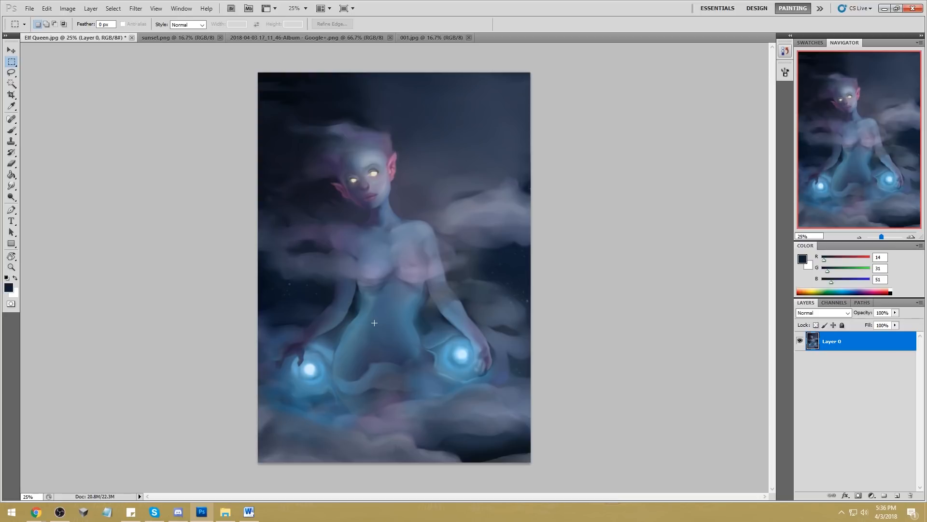
Step: Paint the waist and belly with blue tones sampled from the torso, using a 400 px brush in Lighten mode
key("b")
left_click(408, 314, "alt")
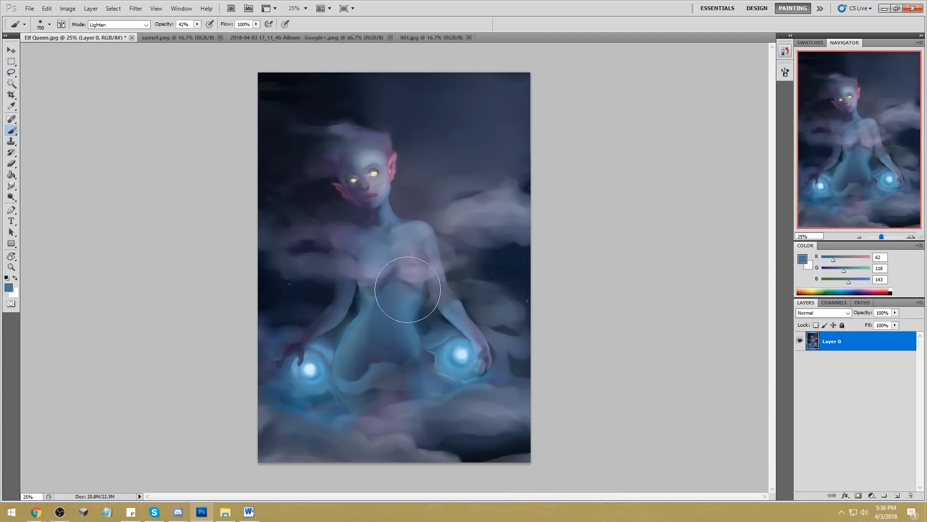
key("bracketleft")
key("bracketleft")
key("bracketleft")
mouse_move(386, 288)
left_mouse_down()
mouse_move(406, 294)
mouse_move(405, 275)
left_mouse_up()
mouse_move(405, 323)
left_mouse_down()
mouse_move(394, 359)
mouse_move(409, 320)
mouse_move(390, 357)
mouse_move(385, 352)
left_mouse_up()
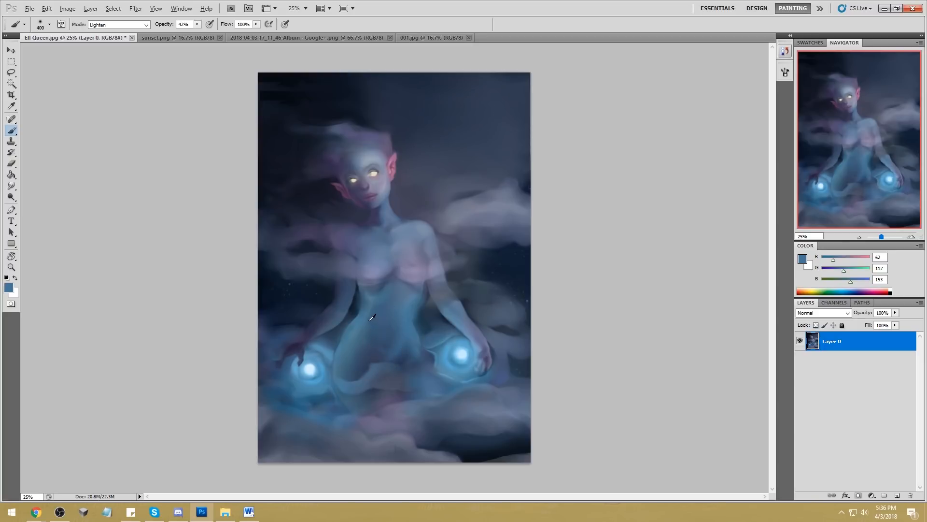
left_click_drag(369, 308, 370, 313)
left_click(375, 336, "alt")
left_click(355, 332, "alt")
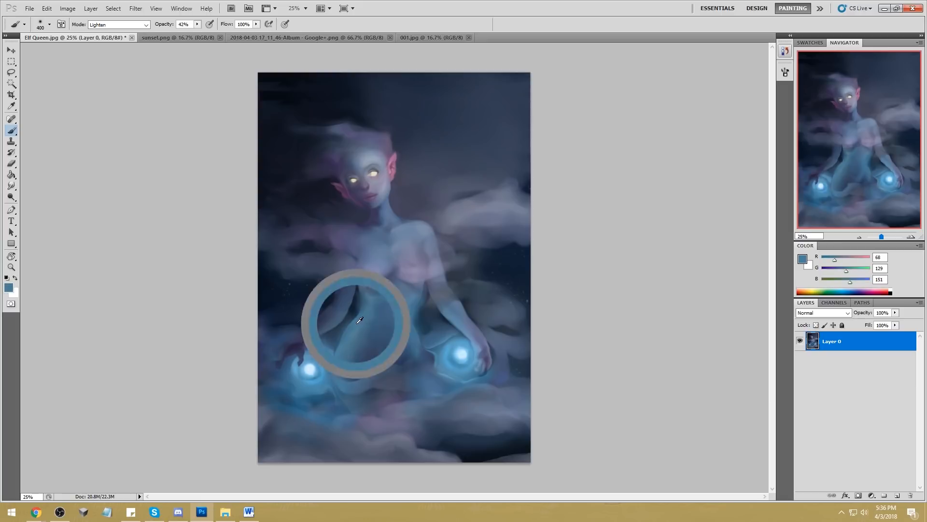
Step: Try highlighting the hip nearest the glowing orb with pale blue sampled from the orb's centre
left_click(308, 370, "alt")
left_click_drag(349, 337, 341, 385)
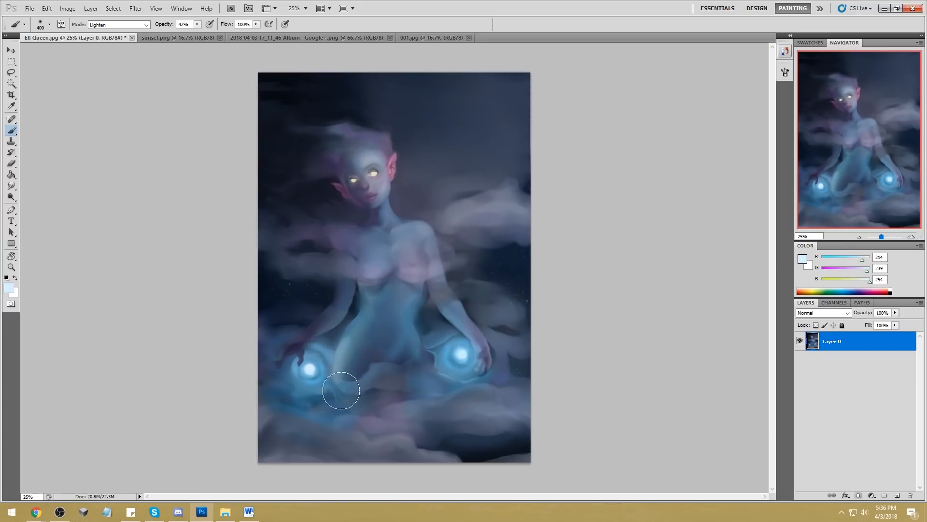
key("ctrl+z")
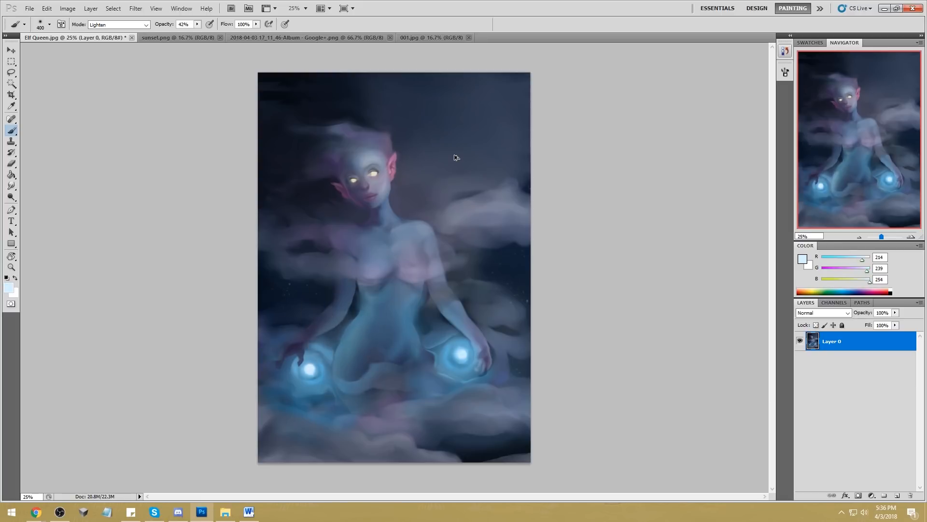
Step: Tint the torso with blue sampled from the orb's glow and blend the belly with its own darker blues
left_click(323, 363, "alt")
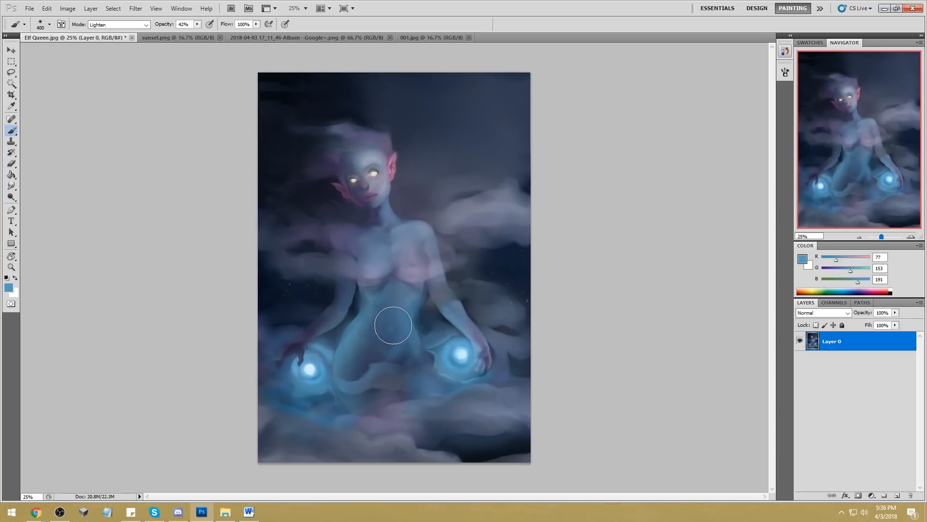
left_click(392, 332, "alt")
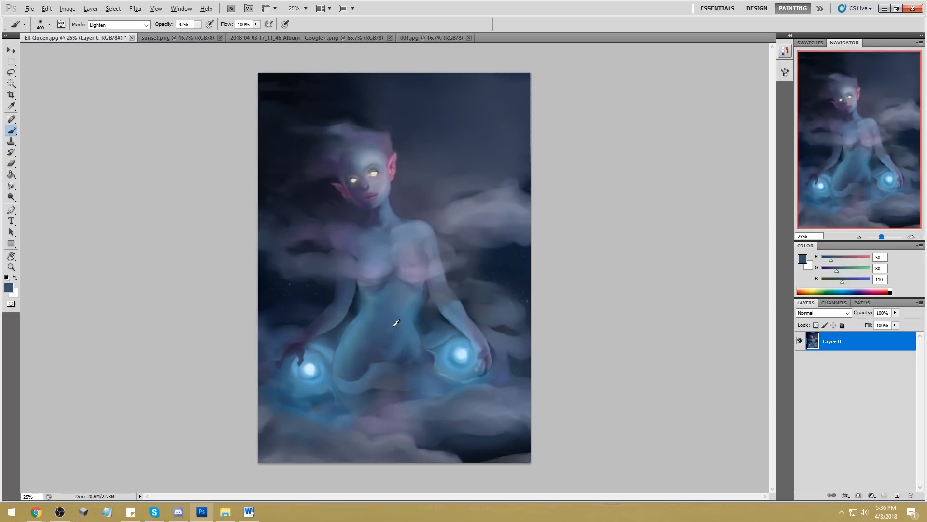
left_click(391, 327, "alt")
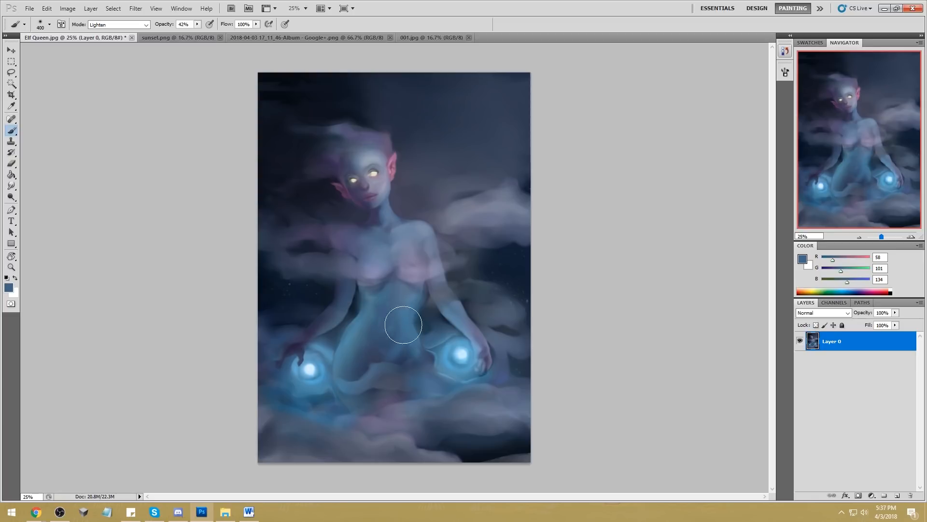
left_click(395, 336, "alt")
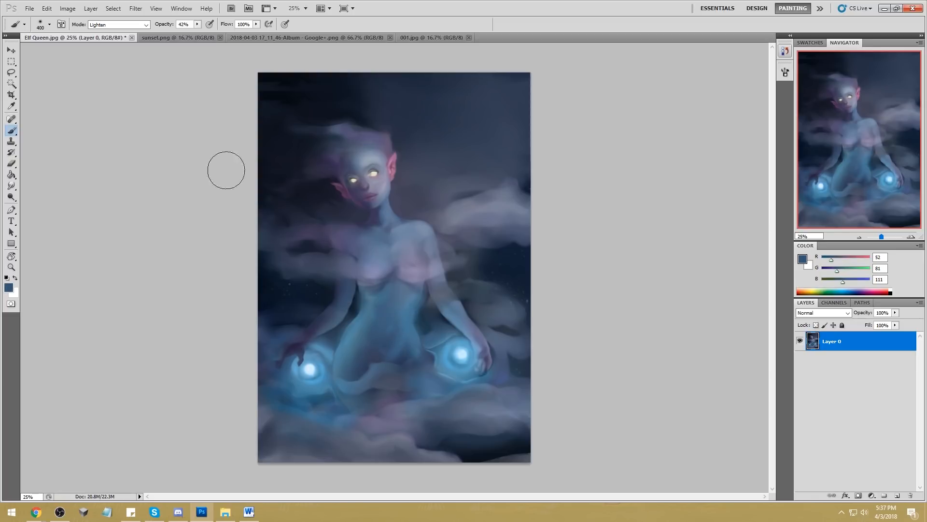
Step: Set the brush to Normal mode at 100% opacity and refine the lower torso with blues sampled from the belly and orb
left_click(124, 25)
left_click(127, 32)
left_click(197, 24)
left_click_drag(195, 31, 226, 32)
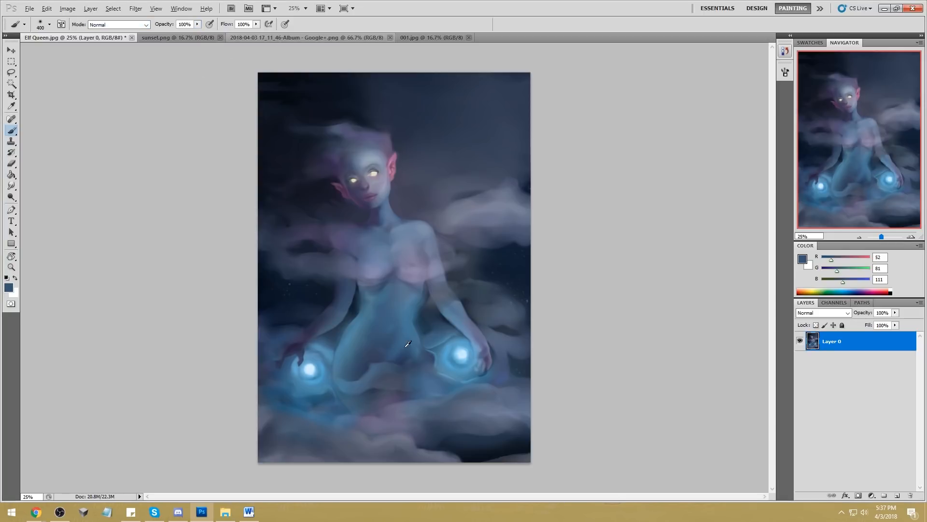
left_click(394, 333, "alt")
left_click(448, 349, "alt")
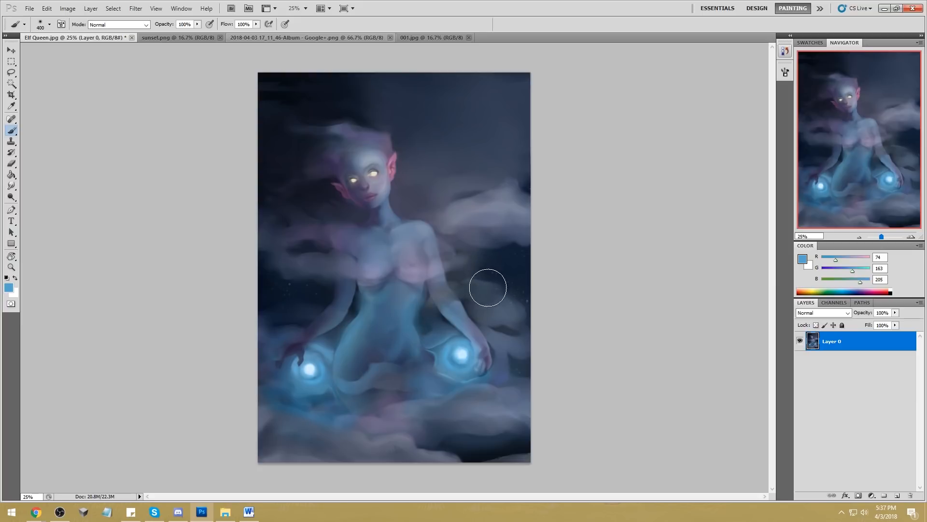
Step: Repaint the shaded side of the chest and shoulder with grey-blue tones sampled from the chest
left_click(370, 260, "alt")
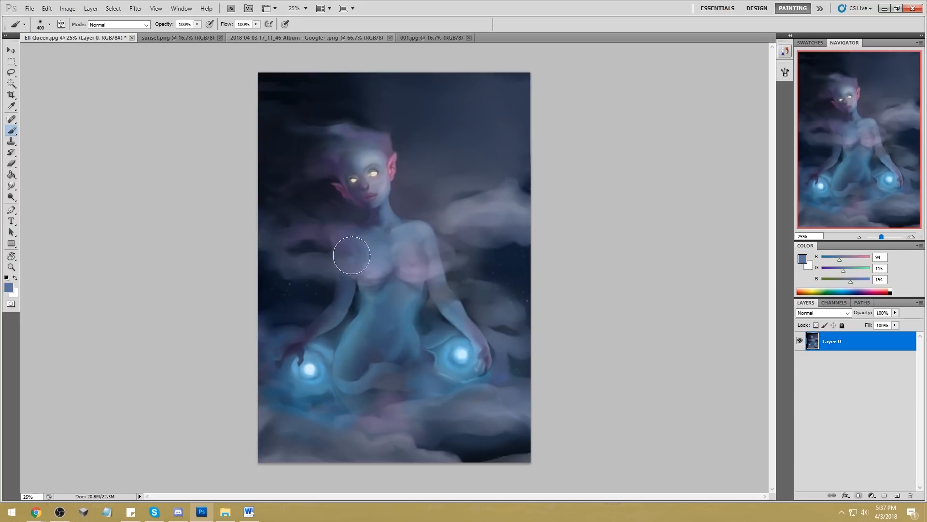
left_click(358, 250, "alt")
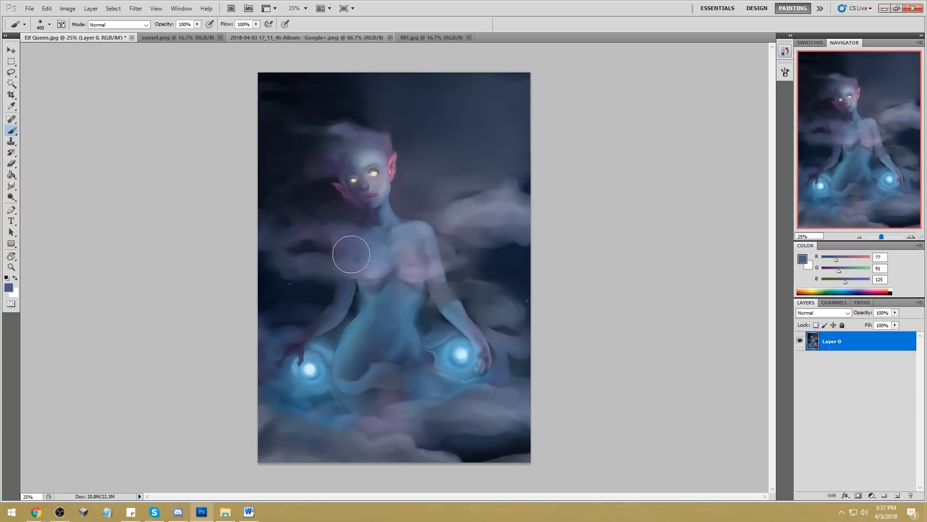
left_click(363, 271, "alt")
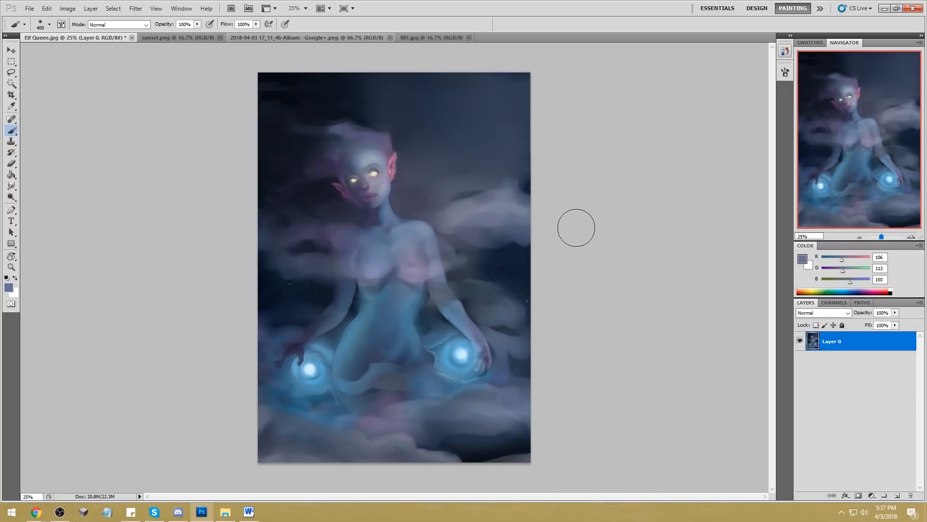
Step: Select the sky beside the elf's head with the Magic Wand and refine the selection with the Lasso to exclude her head
left_click(11, 83)
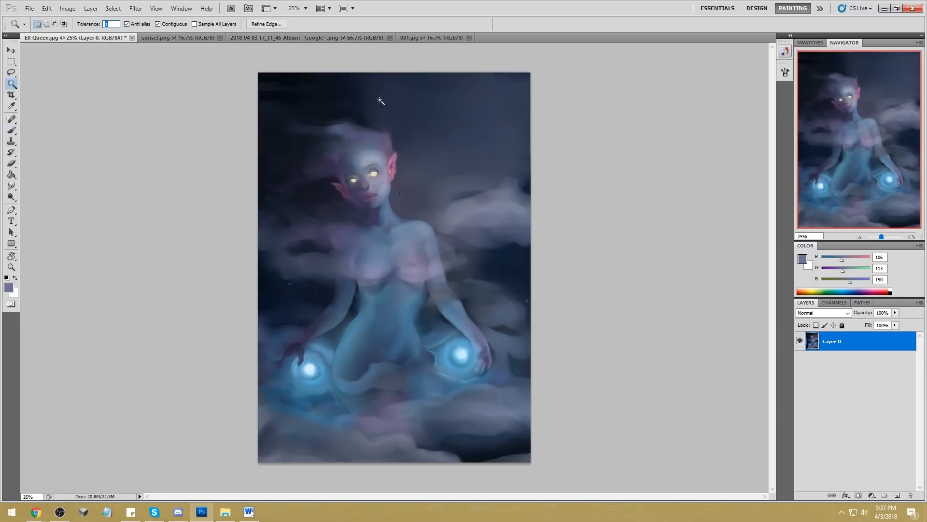
left_click(414, 191)
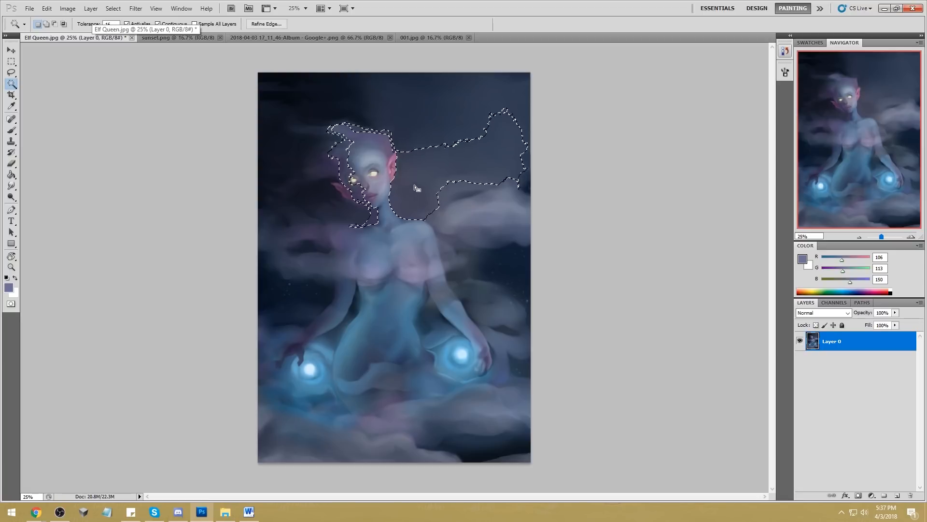
key("l")
left_click_drag(389, 122, 388, 227)
mouse_move(391, 136)
left_mouse_down()
mouse_move(365, 125)
mouse_move(582, 63)
mouse_move(546, 97)
mouse_move(532, 150)
mouse_move(394, 137)
mouse_move(425, 154)
mouse_move(393, 152)
left_mouse_up()
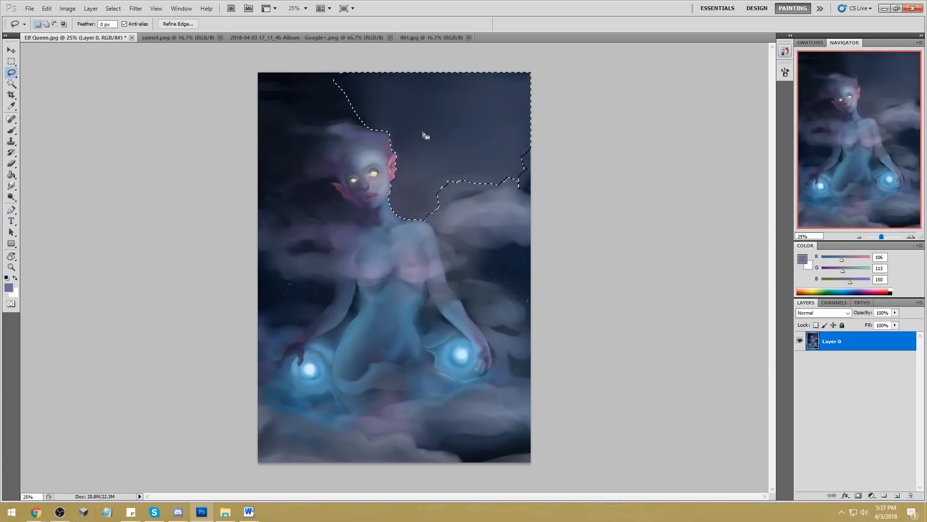
Step: Hide the selection outline and darken the selected sky with sampled dark navy blue, using a 2500 px brush
key("ctrl+d")
key("b")
left_click(526, 188, "alt")
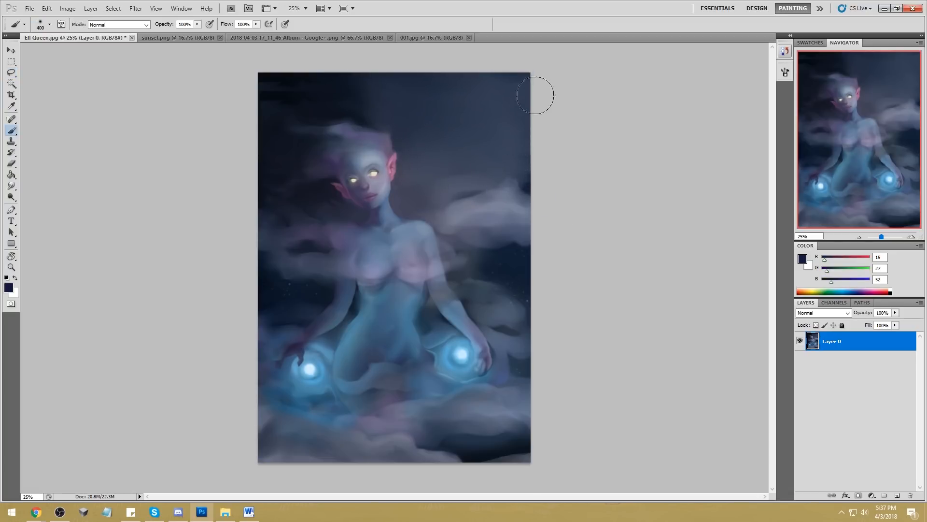
key("bracketright")
key("bracketright")
key("bracketright")
key("bracketright")
key("bracketright")
key("bracketright")
key("bracketright")
key("bracketright")
key("bracketright")
key("bracketright")
key("bracketright")
key("bracketright")
key("bracketright")
key("bracketright")
key("bracketright")
key("bracketright")
key("bracketright")
key("bracketright")
key("bracketright")
key("bracketright")
left_click_drag(441, 182, 454, 129)
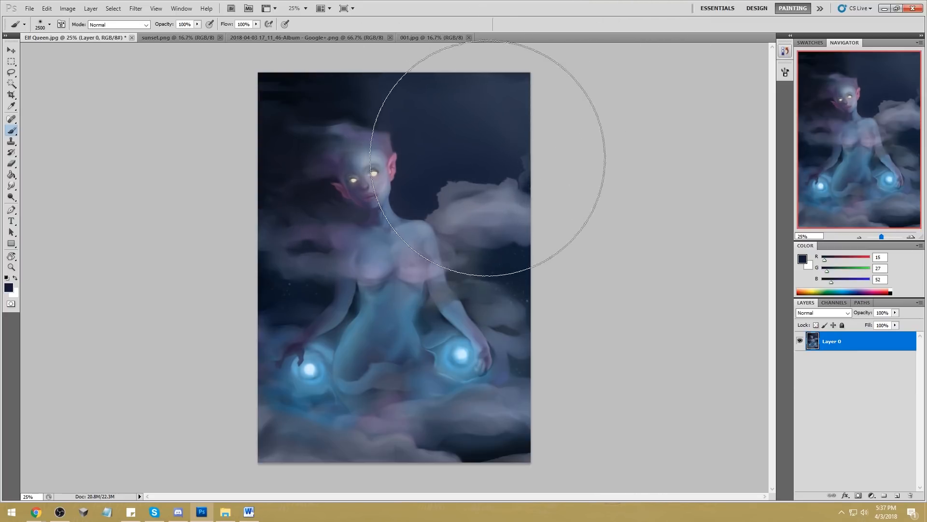
Step: Deselect the sky and soften the cloud edges beside the elf's shoulder using the Smudge tool at 10% strength
key("m")
right_click(478, 184)
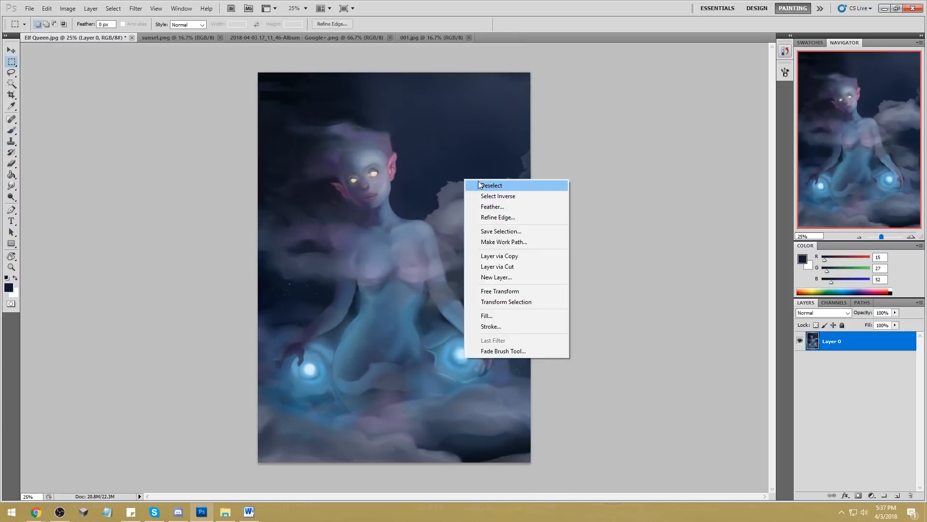
left_click(488, 185)
right_click(12, 187)
left_click(42, 204)
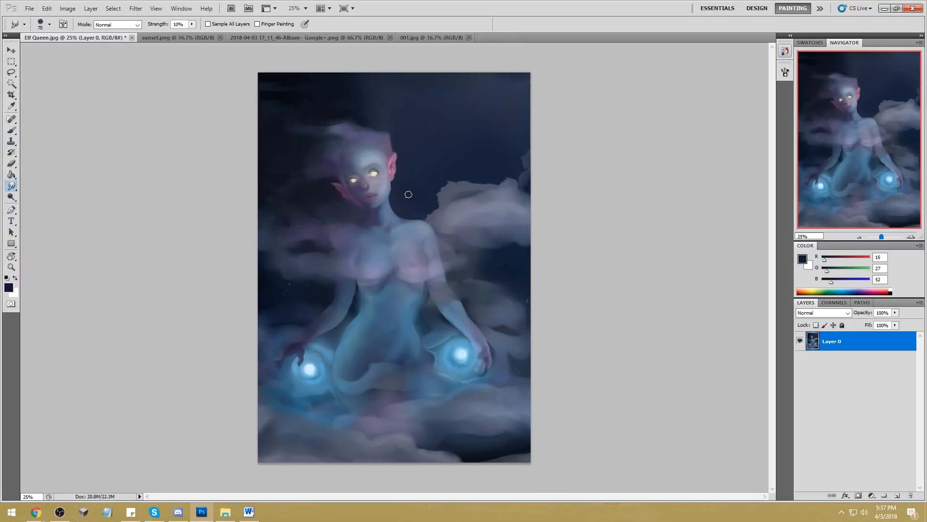
left_click_drag(439, 204, 471, 182)
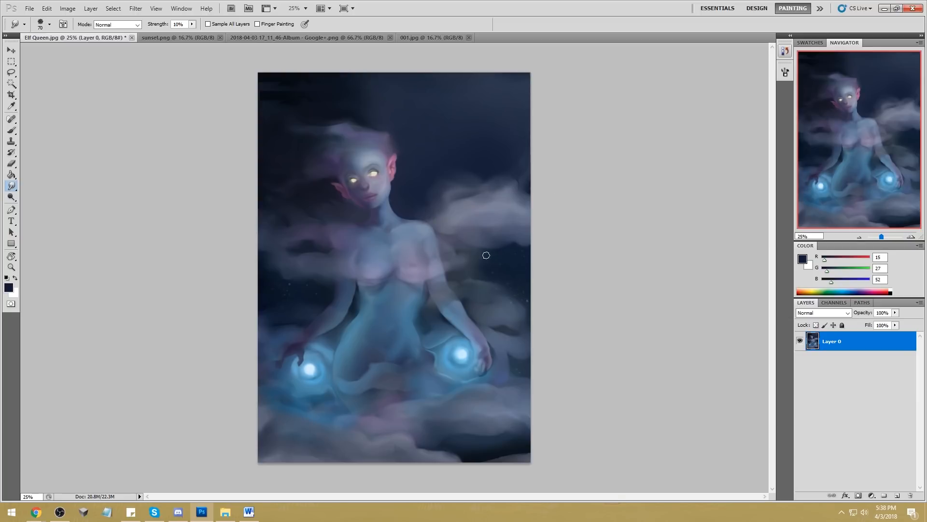
Step: Sample a dark navy beside the elf's head, set the brush to Darken mode, and add a new layer with Darken blending
key("b")
left_click(297, 184, "alt")
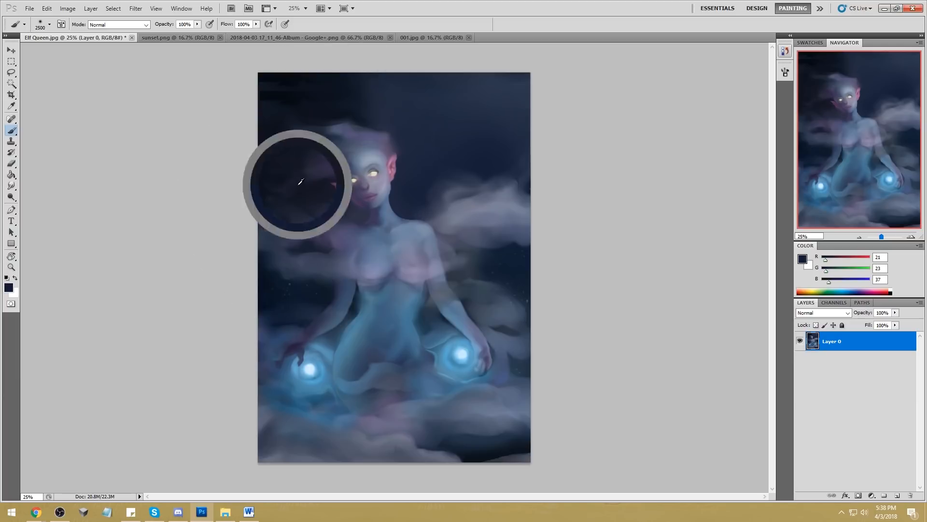
left_click(88, 27)
left_click(111, 66)
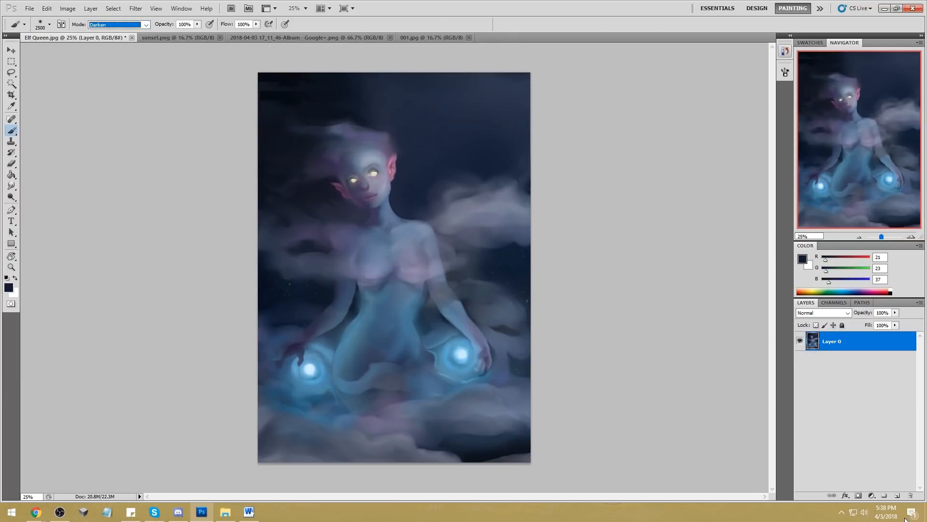
left_click(899, 496)
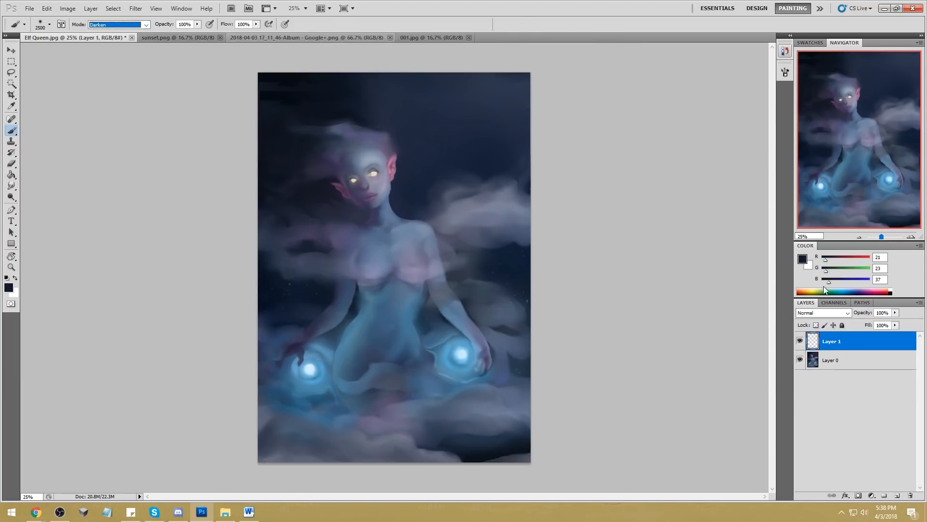
left_click(823, 313)
left_click(802, 87)
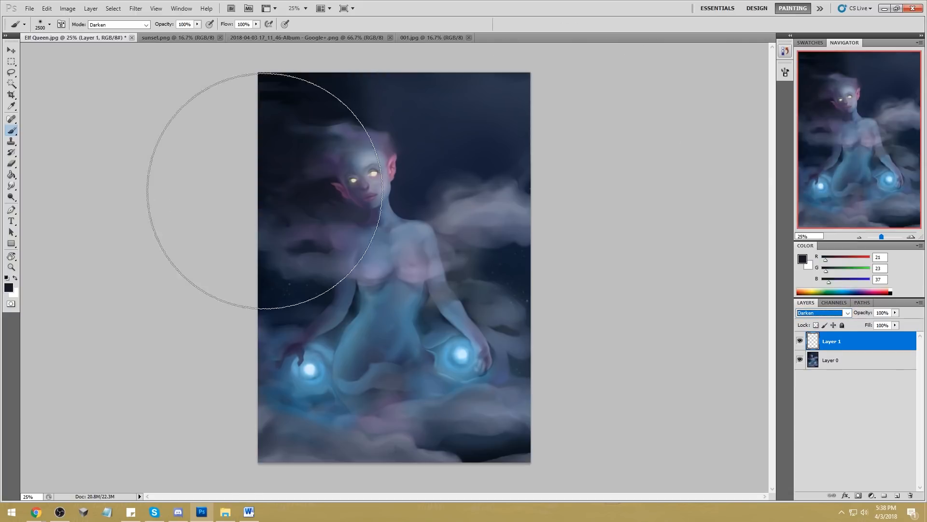
Step: Darken the shaded side of the scene and the lower clouds on the Darken layer with a dark blue sampled above the head
left_click_drag(290, 309, 436, 445)
key("ctrl+z")
left_click(383, 97, "alt")
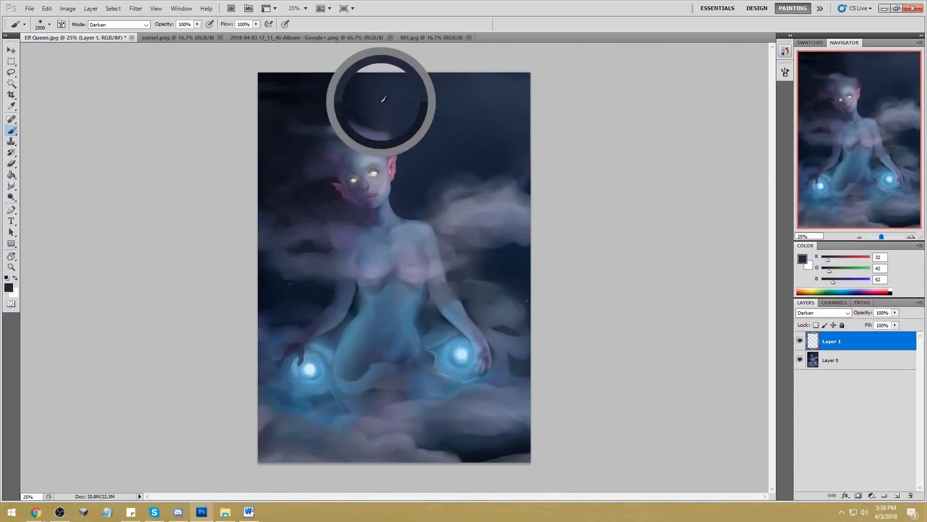
left_click_drag(281, 224, 424, 394)
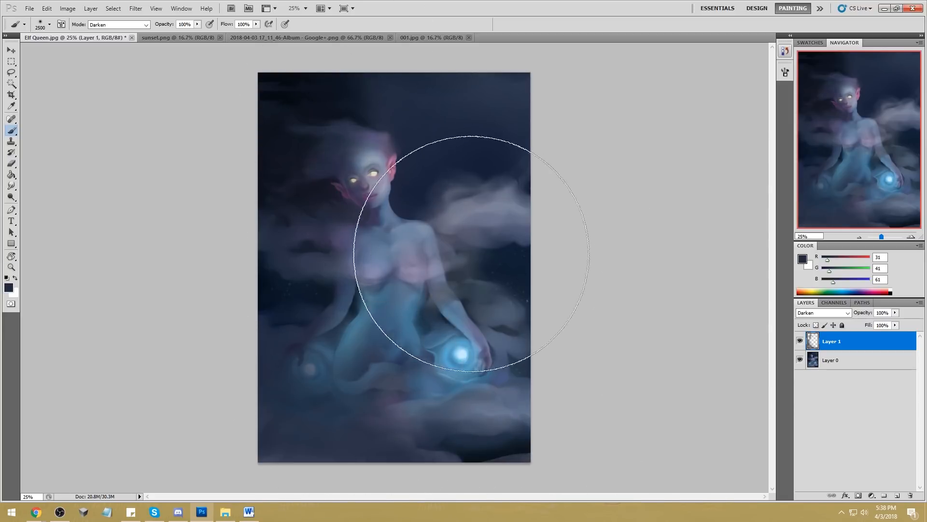
Step: Erase the darkening from the shaded orb, arm, torso, face and ear, enlarging the eraser to 600 px
key("r")
key("e")
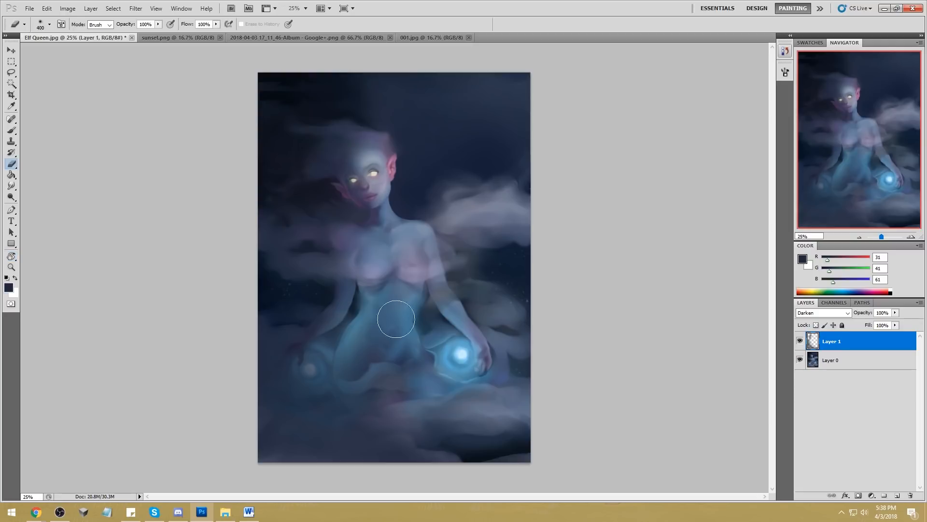
mouse_move(313, 377)
left_mouse_down()
mouse_move(307, 362)
mouse_move(360, 320)
left_mouse_up()
key("bracketleft")
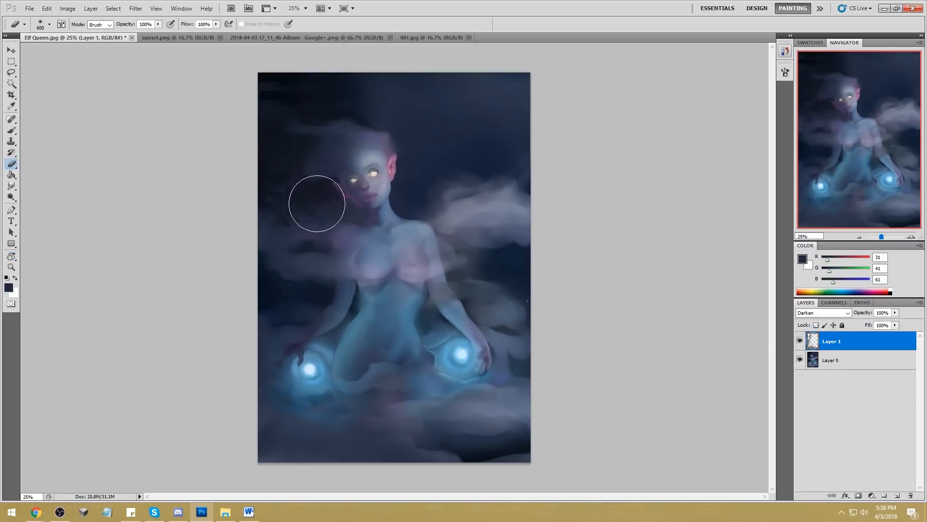
mouse_move(355, 179)
left_mouse_down()
mouse_move(342, 176)
mouse_move(346, 186)
left_mouse_up()
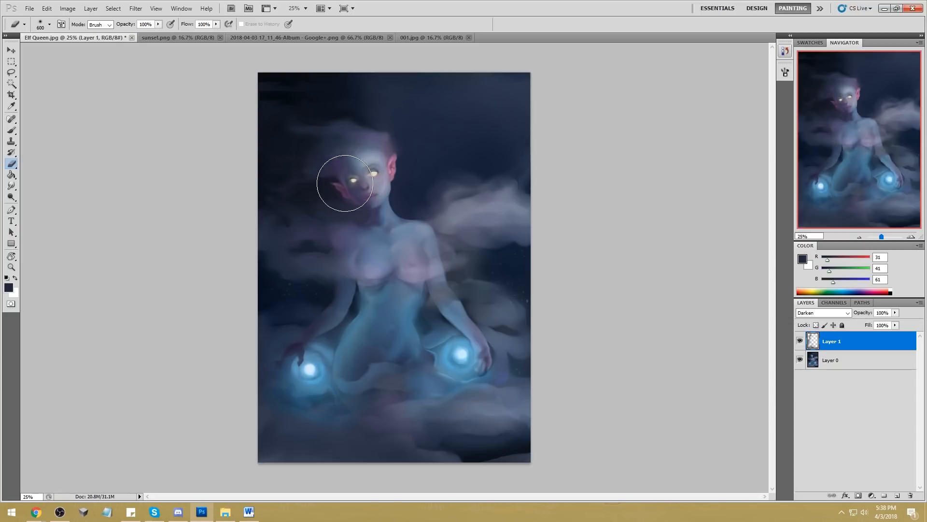
Step: Compare the painting with and without the darkening layer
left_click(805, 343)
left_click(805, 343)
left_click(805, 344)
left_click(804, 344)
left_click(804, 345)
left_click(804, 344)
left_click(806, 345)
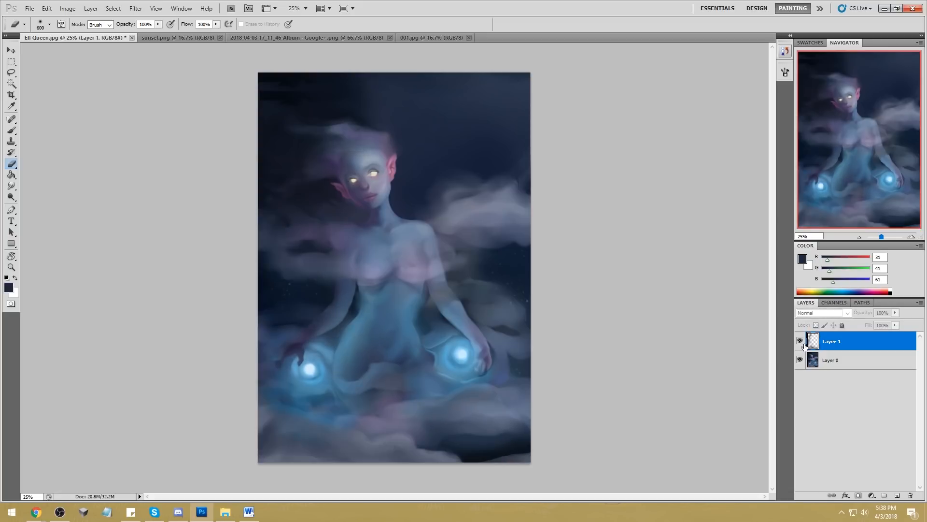
left_click(807, 346)
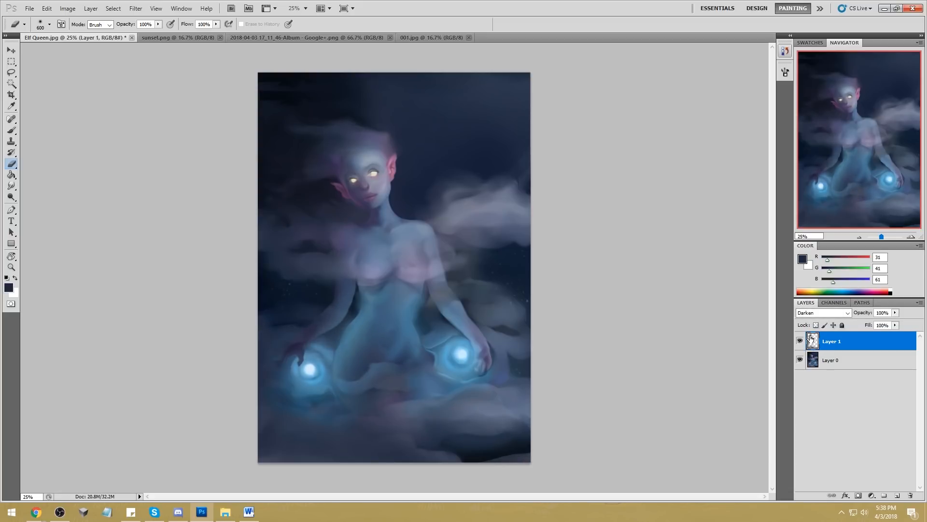
left_click(801, 343)
left_click(801, 343)
Step: Merge the darkening layer down and copy the entire canvas
right_click(858, 343)
left_click(888, 320)
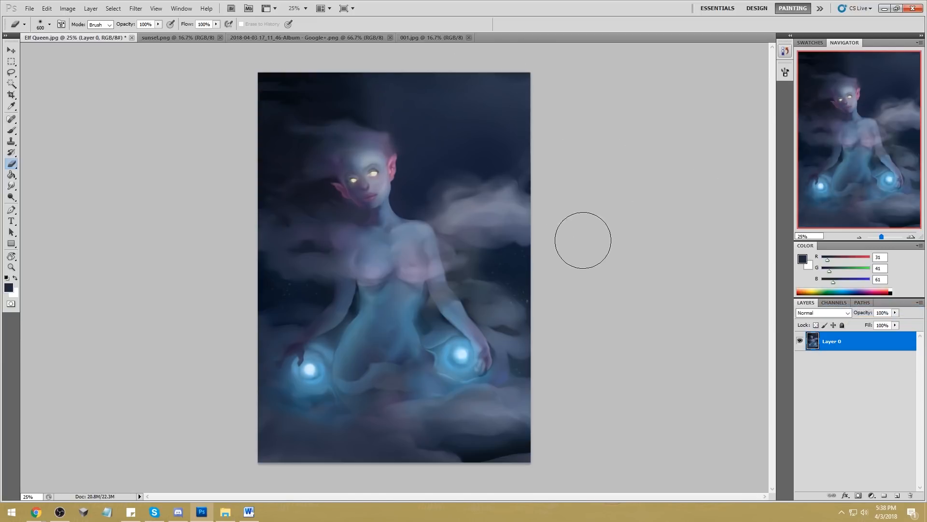
key("ctrl+a")
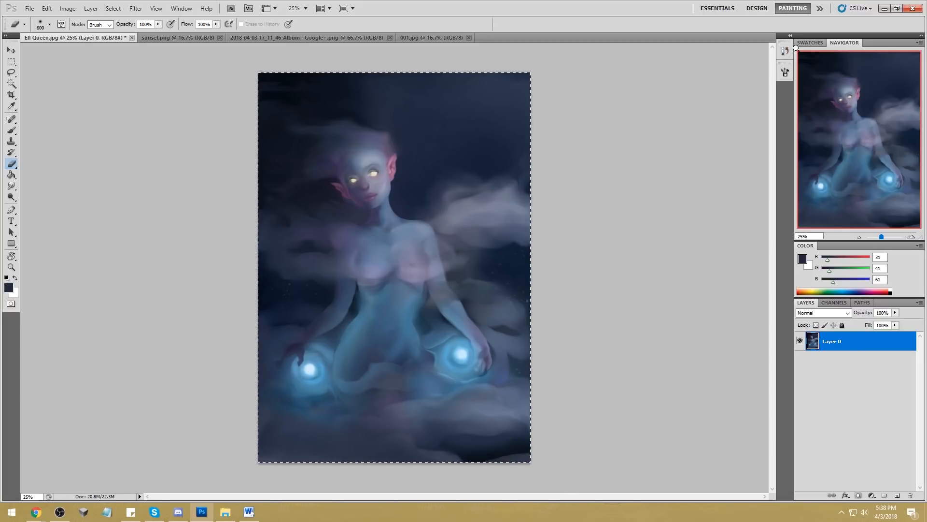
Step: Revert the document to its original Elf Queen.jpg history snapshot and paste the copied repaint in place as a new layer
left_click(785, 52)
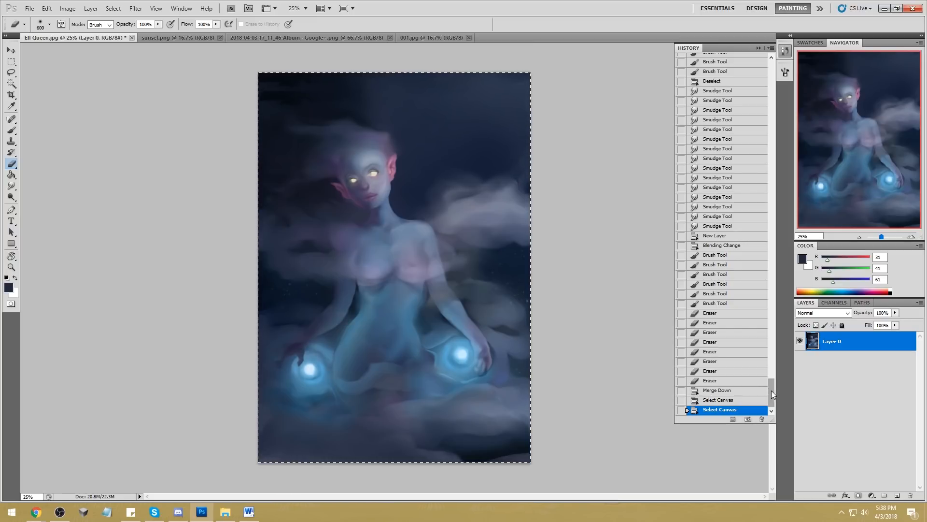
mouse_move(772, 391)
left_mouse_down()
mouse_move(775, 294)
mouse_move(815, 68)
left_mouse_up()
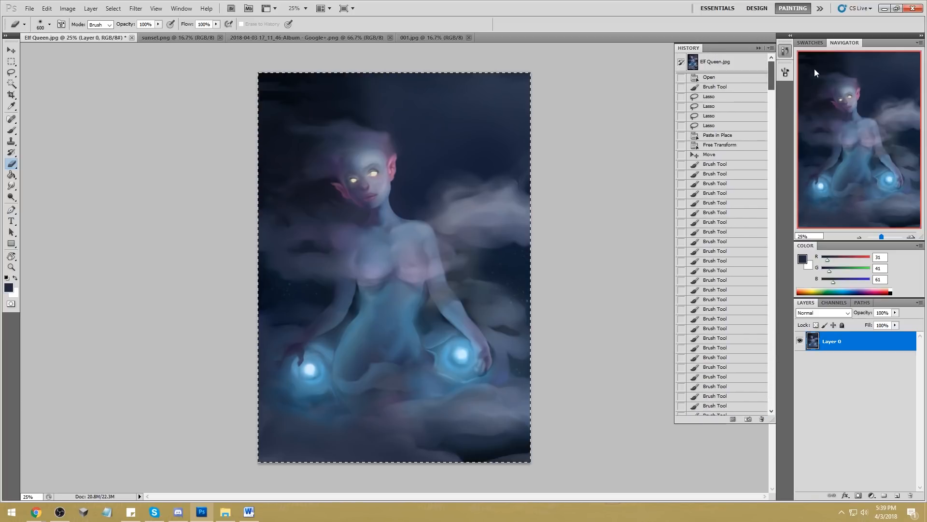
left_click(732, 62)
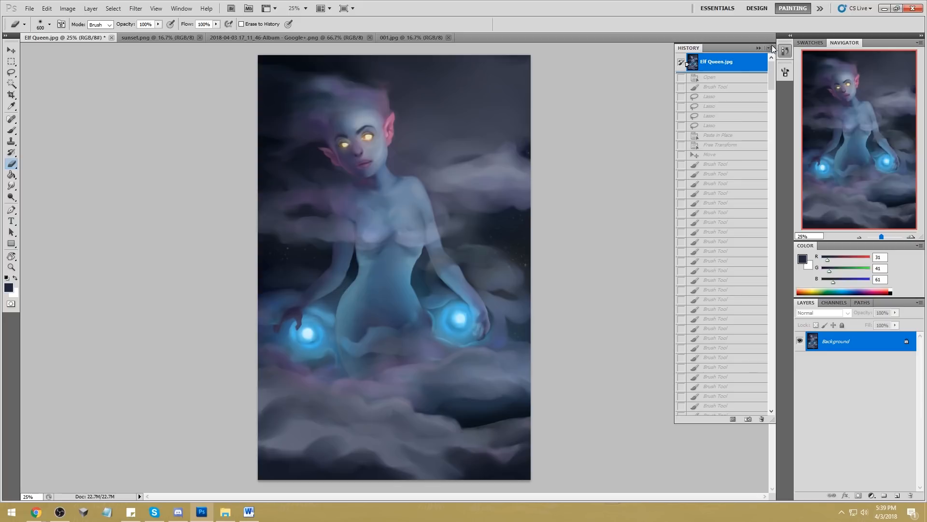
key("ctrl+shift+v")
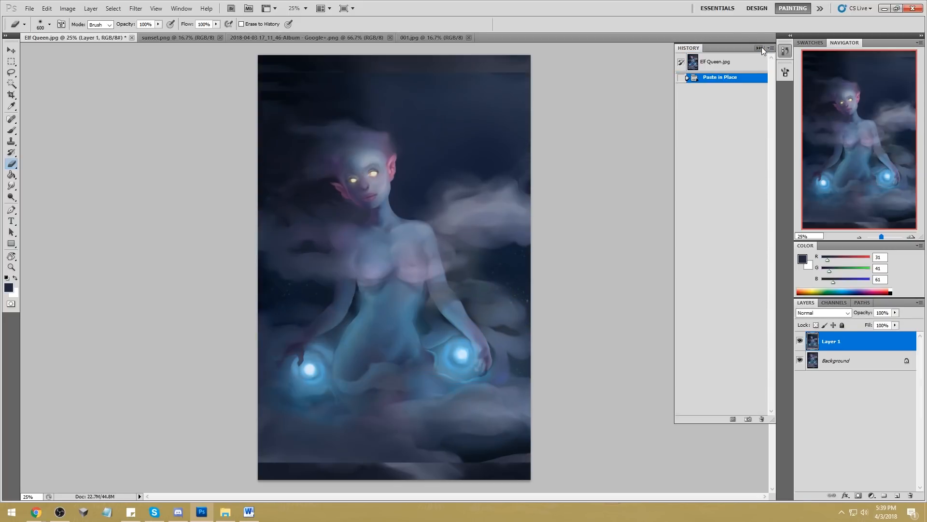
left_click(760, 49)
Step: Move the pasted repaint up flush with the top edge of the canvas and check it against the original
key("v")
left_click_drag(435, 180, 429, 162)
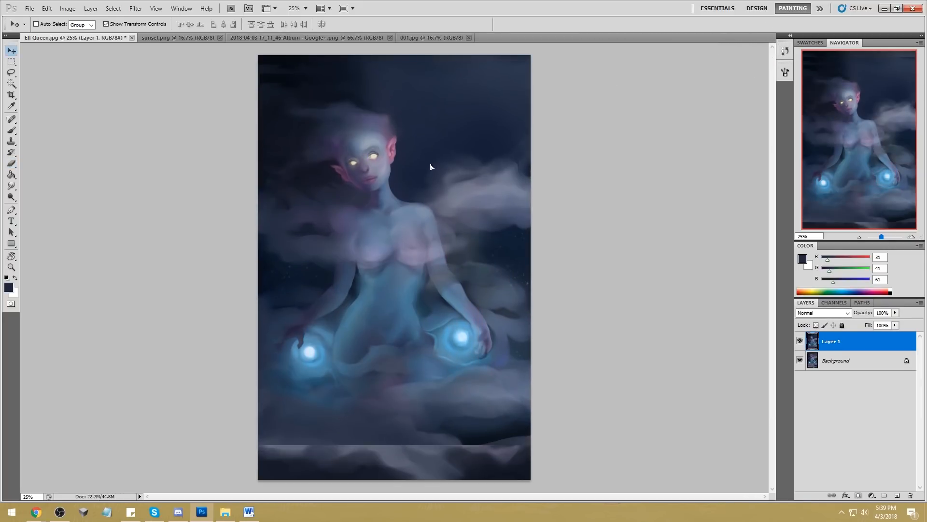
left_click(799, 342)
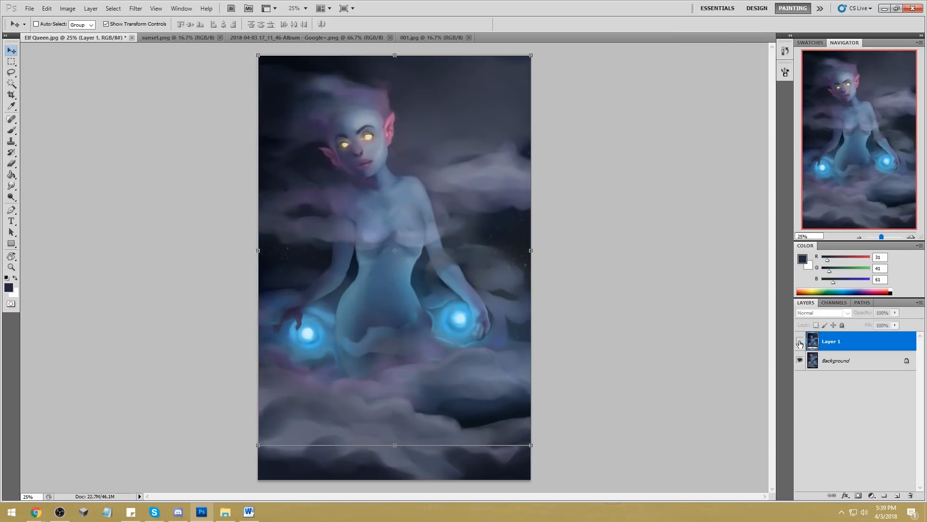
left_click(799, 342)
Step: Try shifting the repainted layer up and to the left to line up its face with the original's
left_click_drag(386, 216, 387, 196)
left_click_drag(389, 194, 379, 193)
left_click(800, 341)
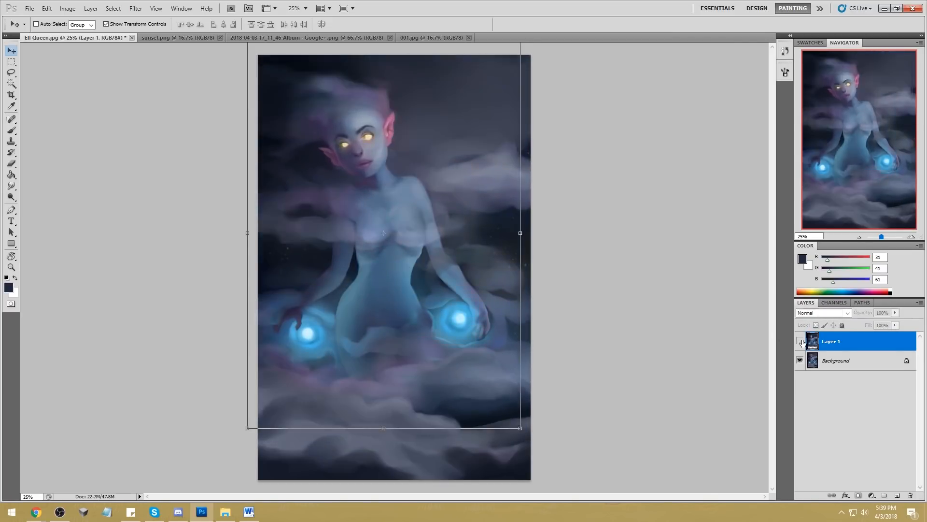
left_click(801, 342)
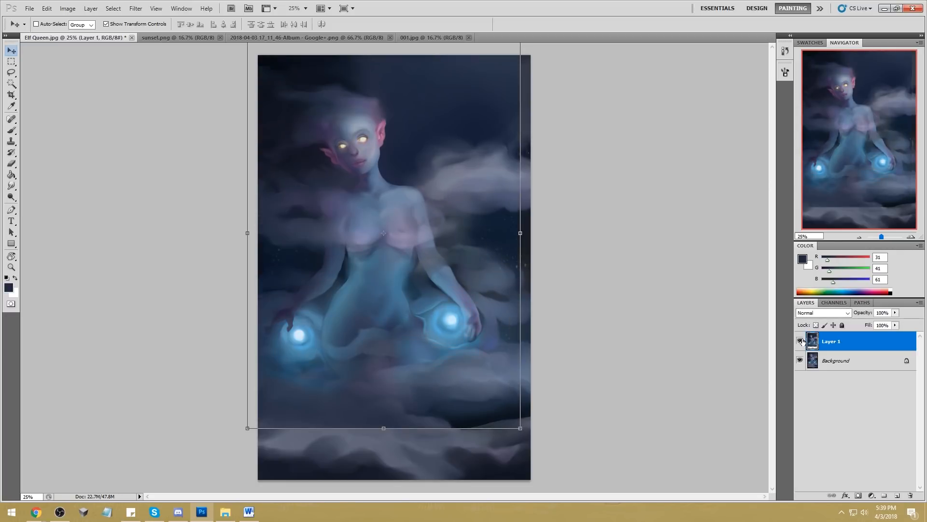
Step: Compare the proportions and colours of the shifted repaint with the original painting
left_click(800, 341)
left_click(801, 341)
left_click(800, 341)
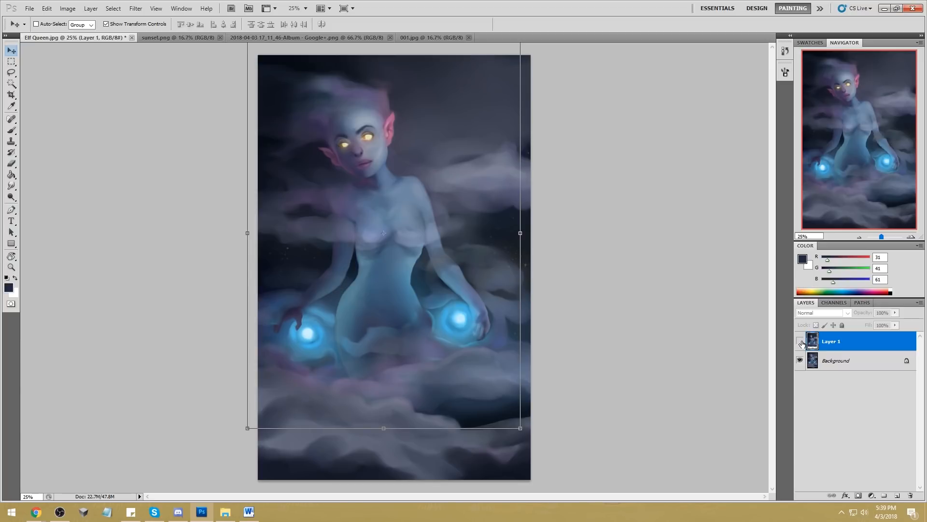
left_click(801, 341)
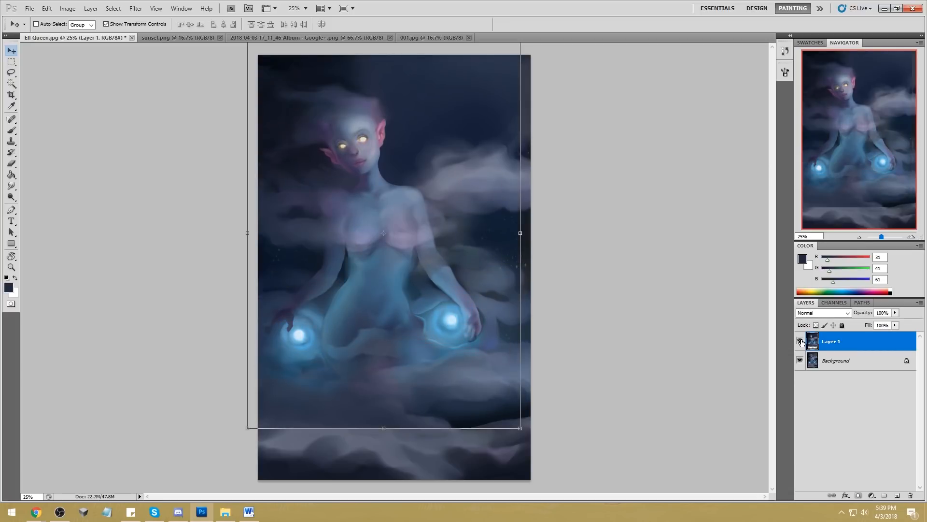
left_click(800, 342)
left_click(801, 341)
left_click(801, 342)
left_click(800, 341)
Step: Move the repainted layer back flush with the canvas's top and side edges and compare it with the original again
mouse_move(410, 223)
left_mouse_down()
mouse_move(417, 269)
mouse_move(419, 238)
left_mouse_up()
key("b")
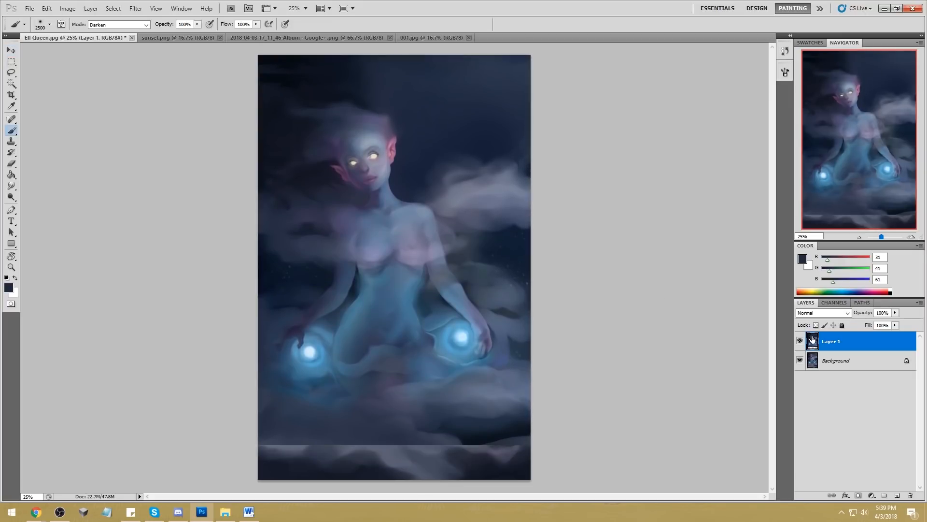
left_click(801, 342)
left_click(801, 342)
left_click(800, 341)
left_click(801, 342)
left_click(799, 341)
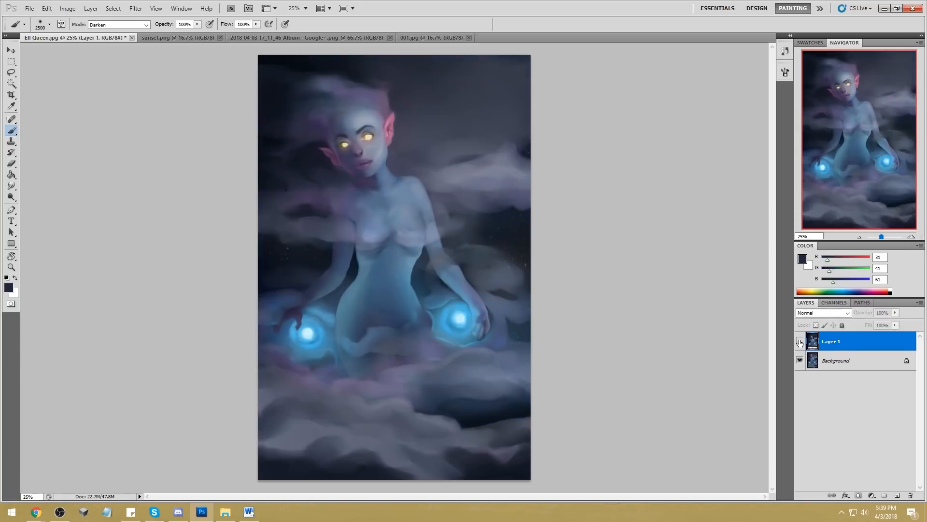
left_click(800, 341)
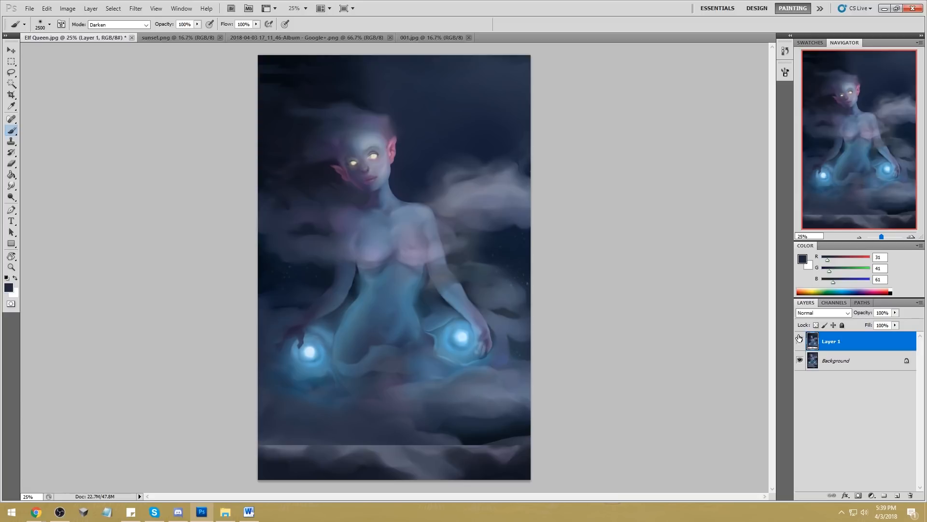
left_click(800, 341)
left_click(800, 341)
Step: Lasso the elf's head, copy it to a new layer, scale it down to about 95%, and reposition it over the neck
key("l")
mouse_move(406, 181)
left_mouse_down()
mouse_move(317, 187)
mouse_move(257, 103)
mouse_move(452, 72)
left_mouse_up()
key("ctrl+j")
key("v")
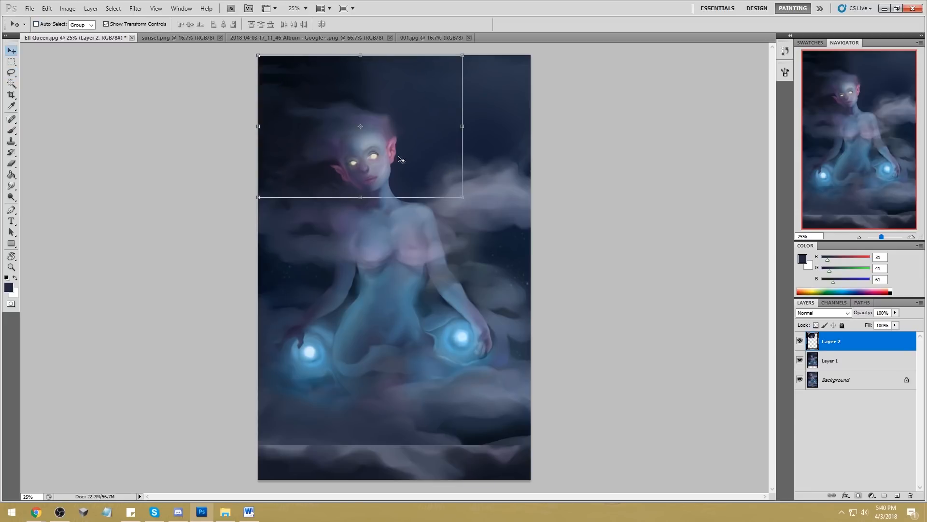
left_click_drag(462, 197, 456, 194)
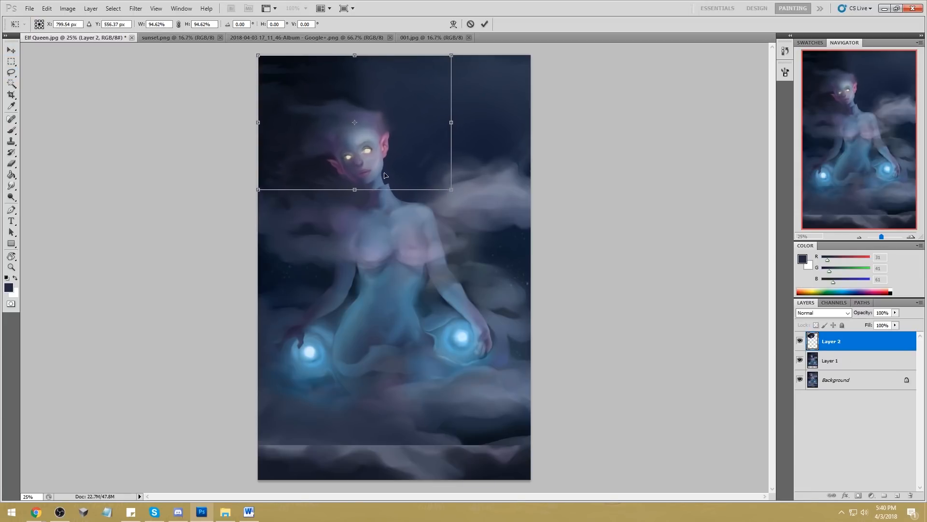
left_click_drag(392, 177, 394, 179)
key("Return")
key("b")
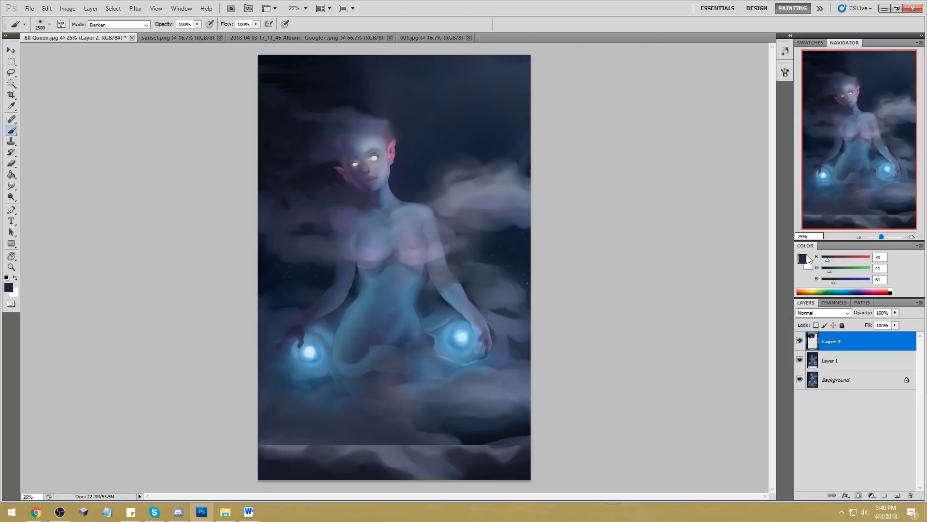
Step: Compare the resized head with the previous one and merge the head layer down into the repaint
left_click(801, 342)
left_click(801, 341)
left_click(801, 341)
left_click(801, 341)
right_click(850, 343)
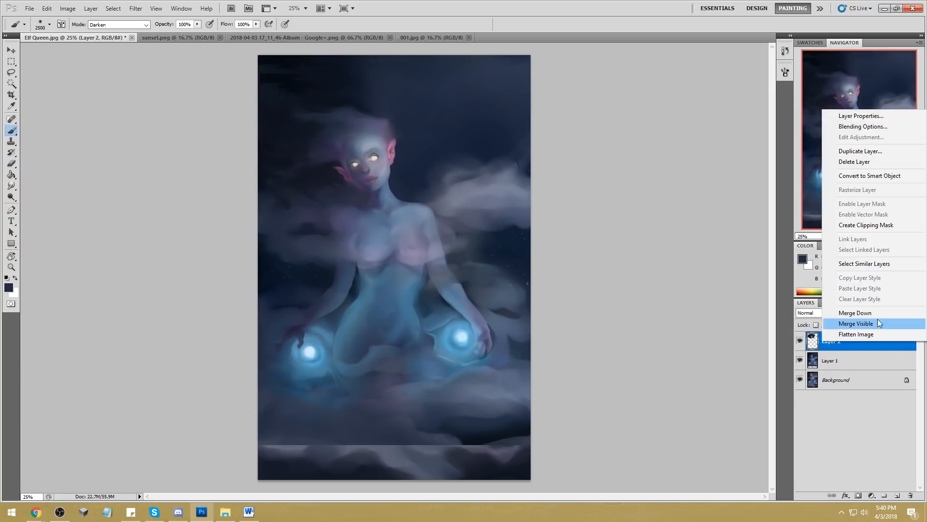
left_click(878, 318)
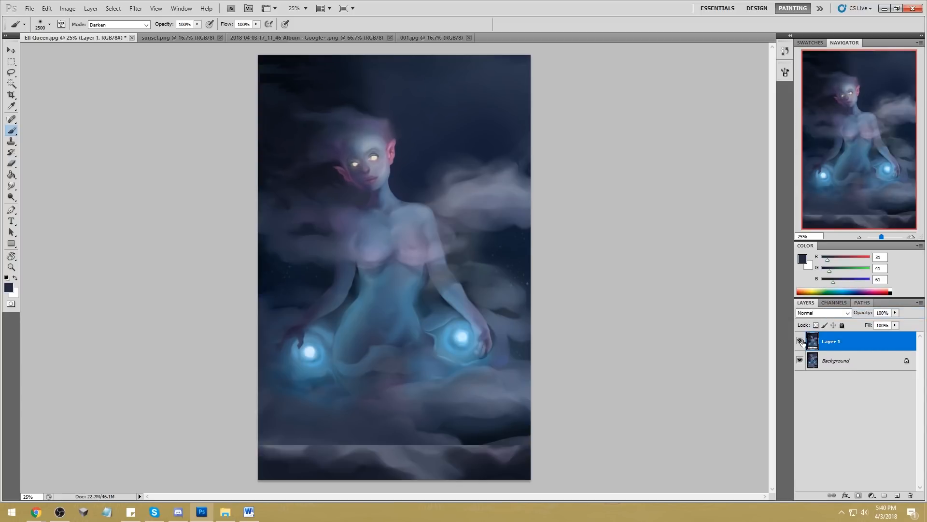
Step: Compare the merged repaint, including the smaller head, with the original background painting
left_click(801, 342)
left_click(801, 342)
left_click(800, 343)
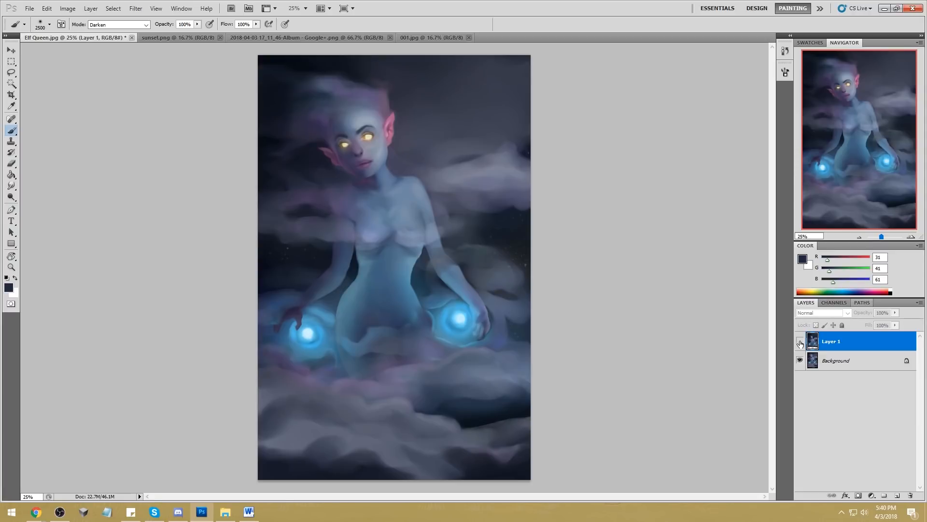
Step: Compare the darker repaint against the original elf painting again by switching the repainted layer's visibility
left_click(800, 343)
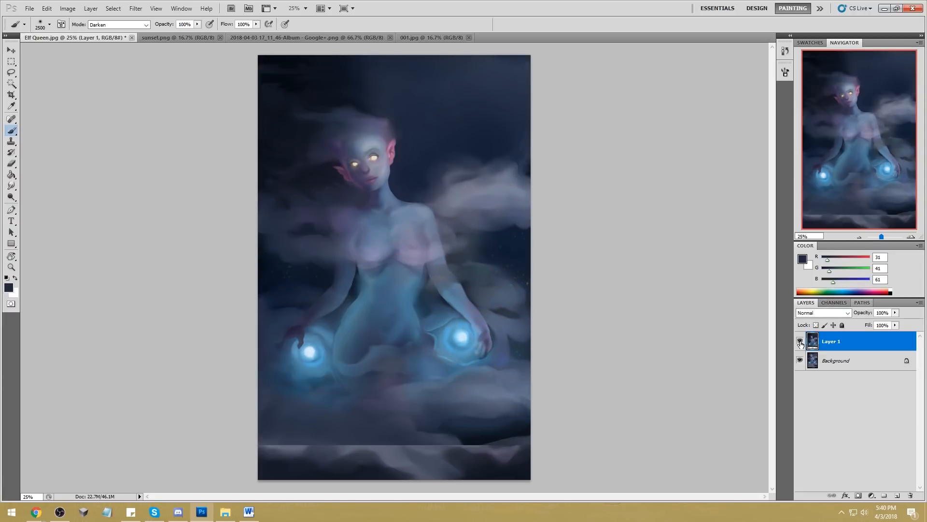
left_click(801, 343)
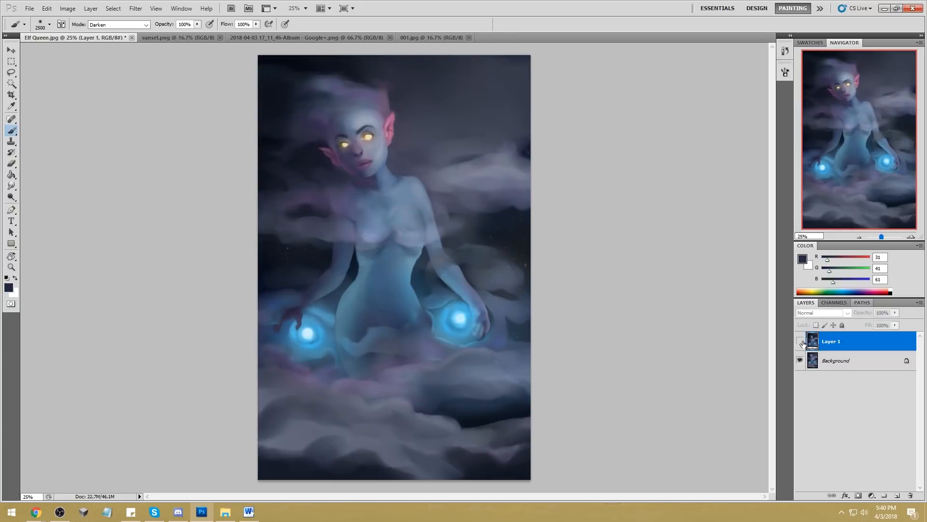
left_click(801, 344)
left_click(801, 342)
left_click(801, 342)
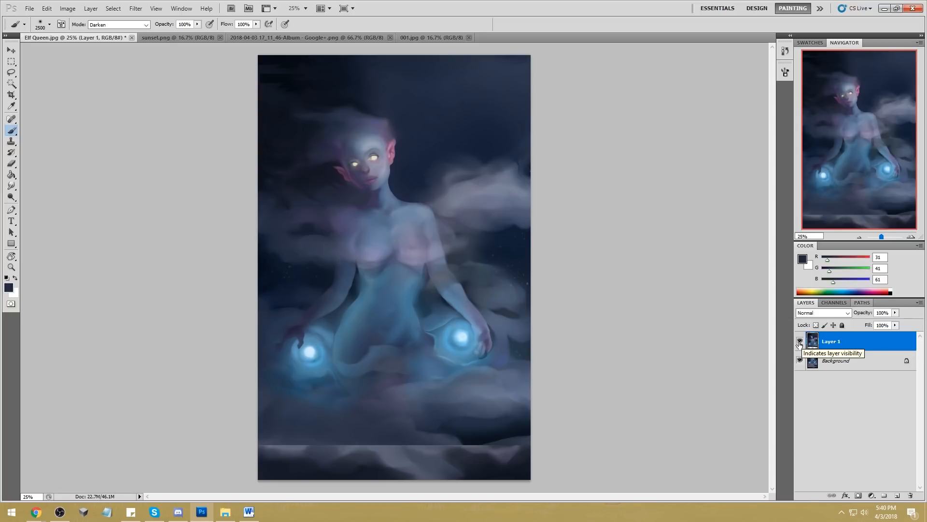
Step: Crop the painting across its full width, cutting off the mismatched cloud strip along the lower edge
key("c")
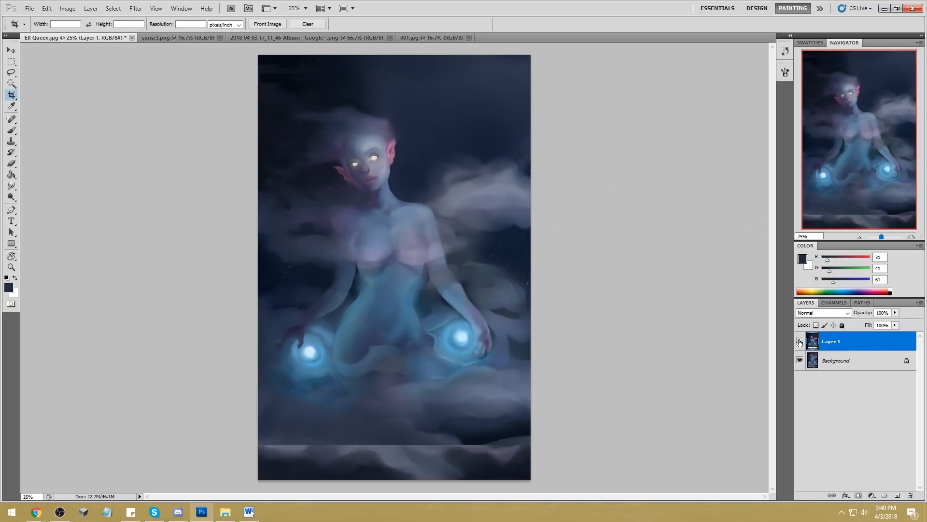
left_click(800, 343)
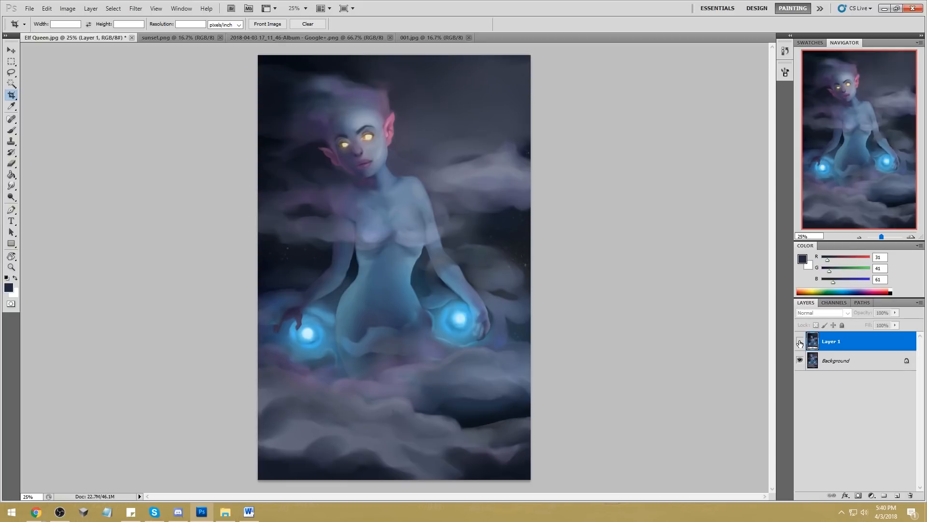
left_click(800, 343)
left_click_drag(239, 58, 611, 441)
key("Return")
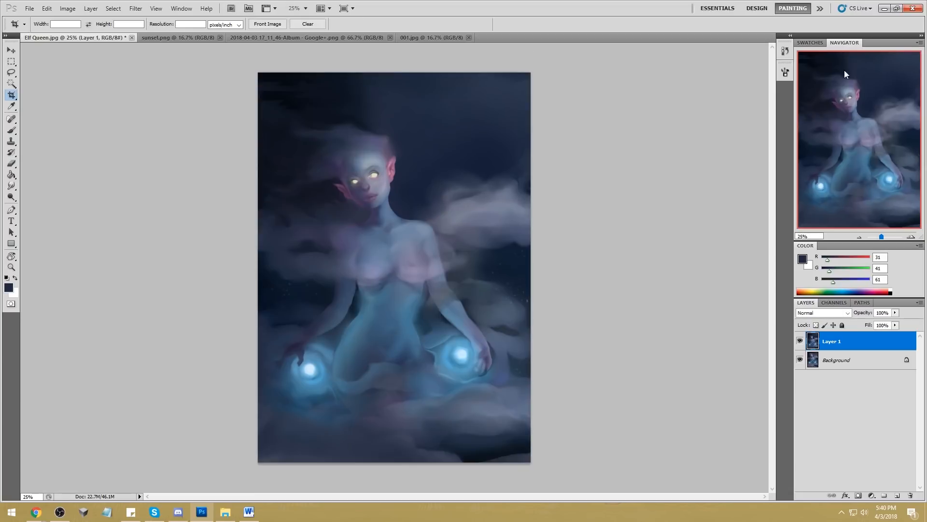
Step: Compare the cropped repaint with the original and merge the repainted layer into the background
left_click(800, 342)
left_click(799, 342)
right_click(854, 341)
left_click(857, 327)
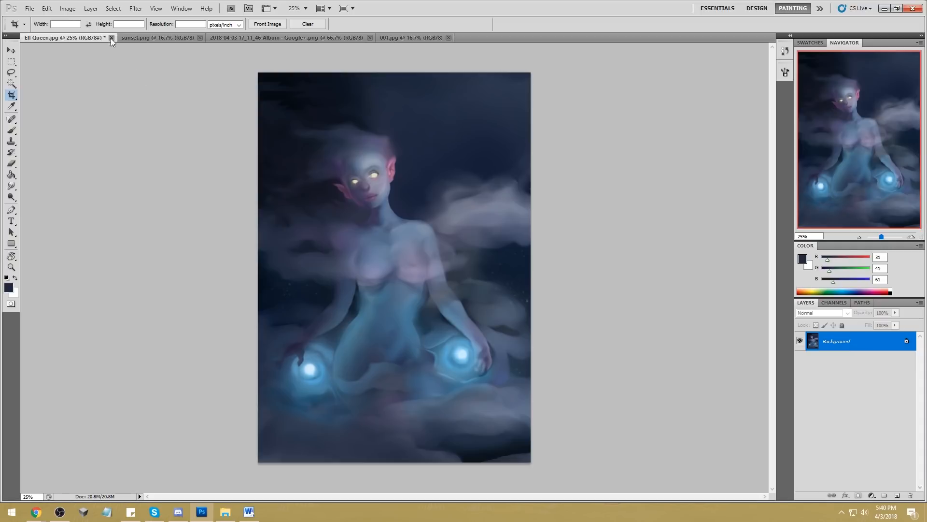
Step: Close Elf Queen.jpg, saving the changes as a JPEG at quality 12 (Maximum) with the Baseline ("Standard") format
left_click(111, 38)
left_click(549, 199)
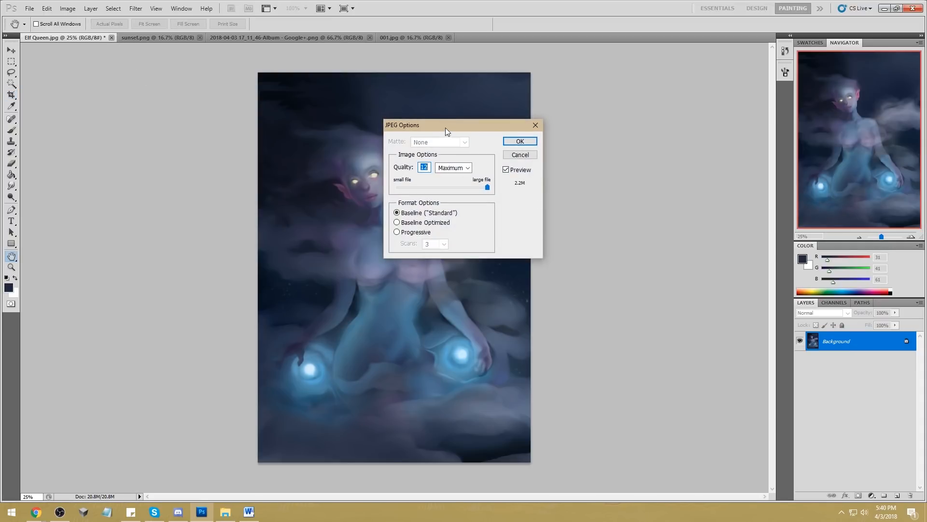
left_click_drag(445, 127, 535, 129)
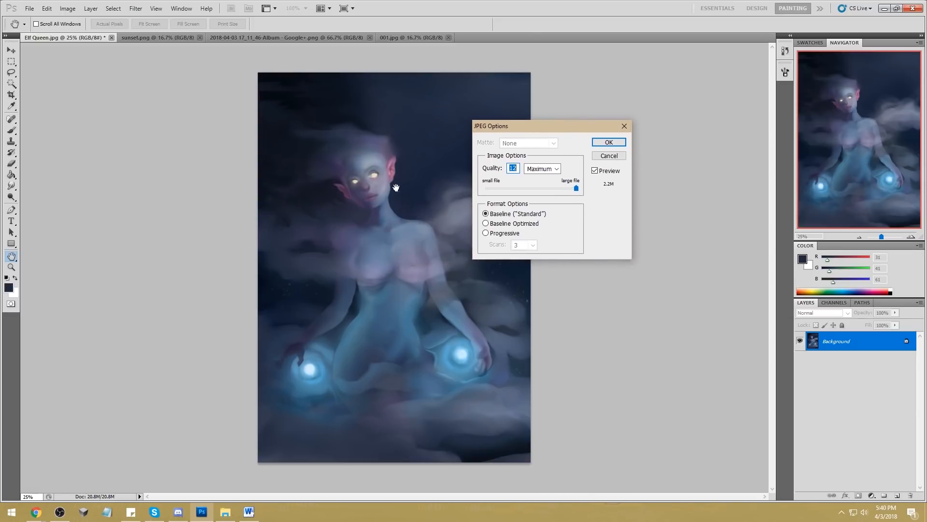
left_click(609, 142)
key("c")
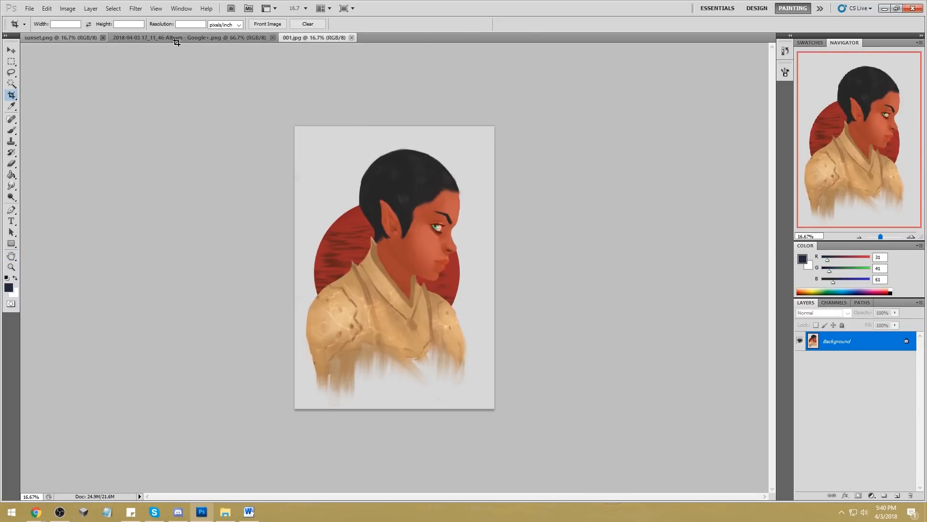
Step: In sunset.png, lasso the girl's head with the surrounding sky and copy the selection to a new layer
left_click(75, 36)
key("l")
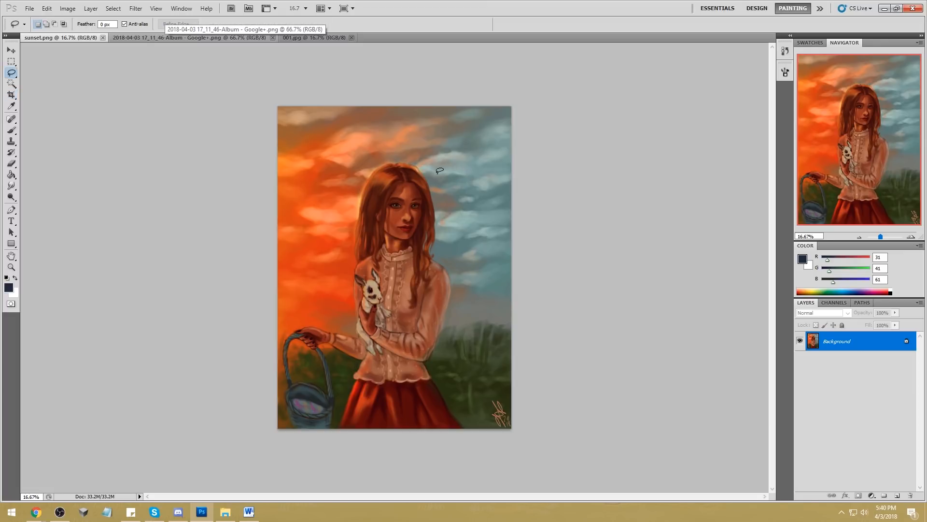
mouse_move(464, 153)
left_mouse_down()
mouse_move(313, 184)
mouse_move(322, 251)
left_mouse_up()
mouse_move(455, 258)
left_mouse_down()
mouse_move(500, 181)
mouse_move(466, 154)
left_mouse_up()
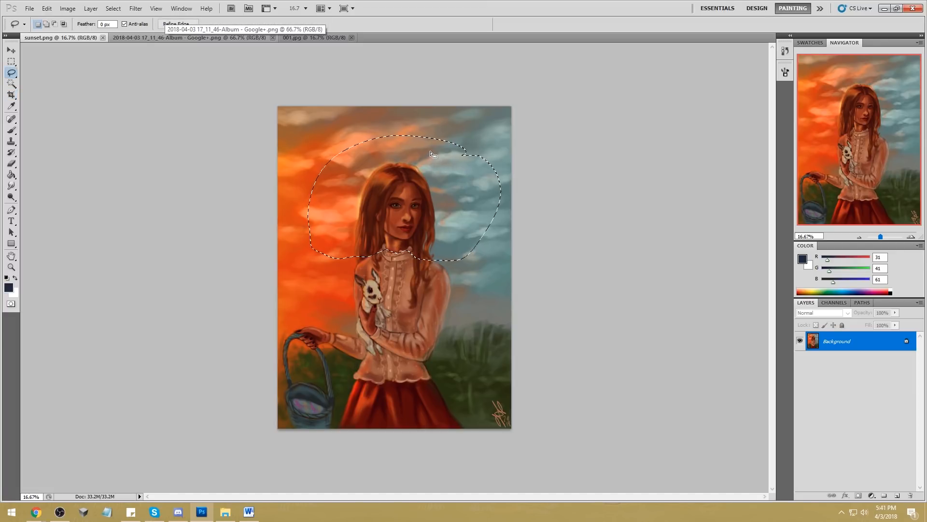
key("ctrl+j")
Step: Scale the copied head down proportionally to about 78% and position it over the girl's neck
key("ctrl+t")
left_click_drag(501, 260, 430, 237)
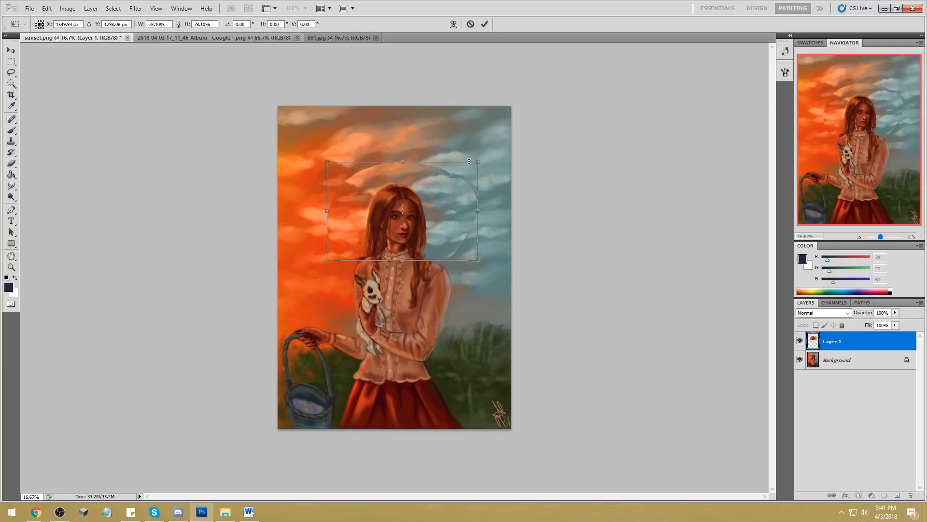
left_click_drag(473, 164, 489, 156)
left_click_drag(451, 211, 448, 213)
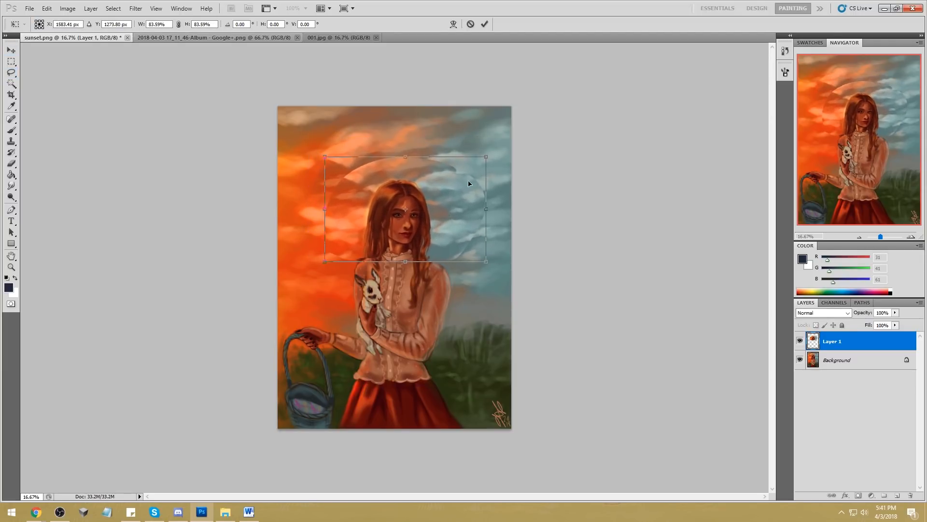
left_click_drag(488, 157, 480, 161)
left_click_drag(434, 215, 435, 214)
left_click(484, 24)
Step: Erase the hard edges of the copied sky around the resized head with a smaller eraser, about 250 px
key("e")
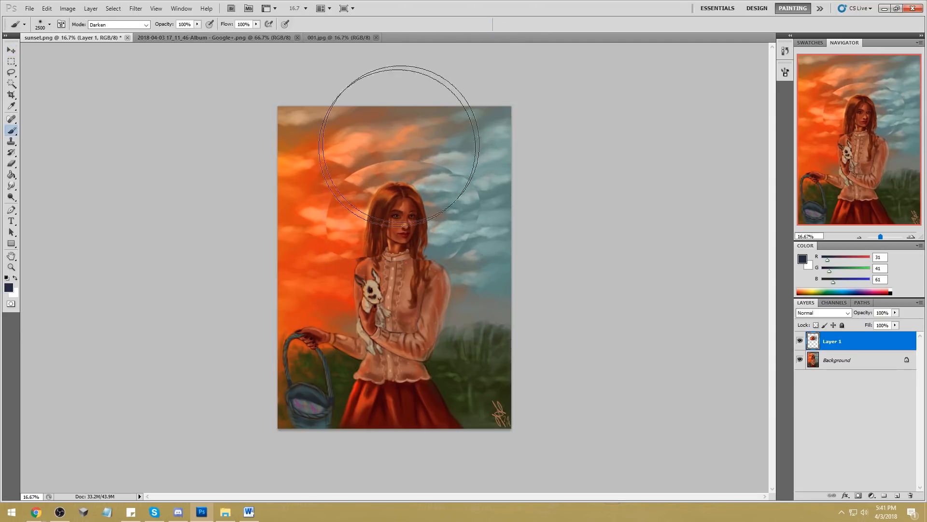
left_click_drag(372, 154, 384, 144)
key("ctrl+z")
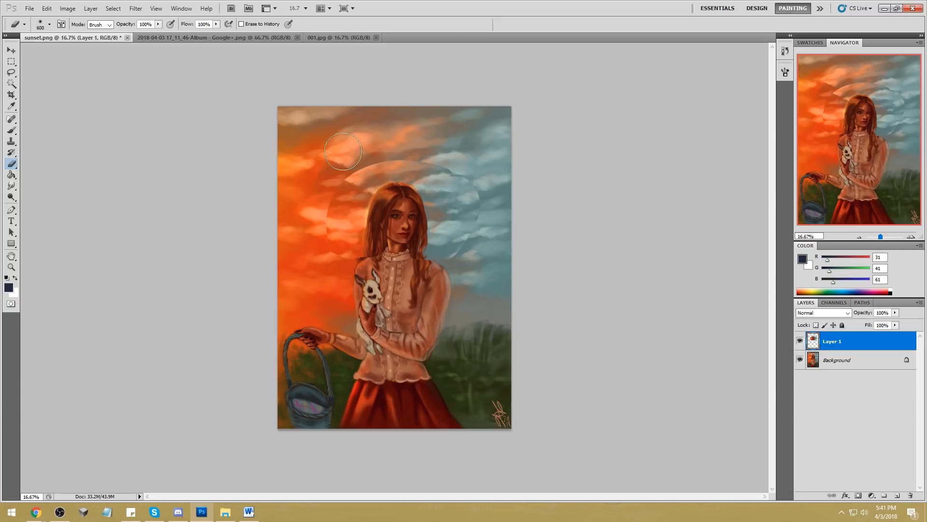
key("bracketleft")
key("bracketleft")
key("bracketleft")
key("bracketleft")
mouse_move(319, 229)
left_mouse_down()
mouse_move(326, 200)
mouse_move(336, 253)
left_mouse_up()
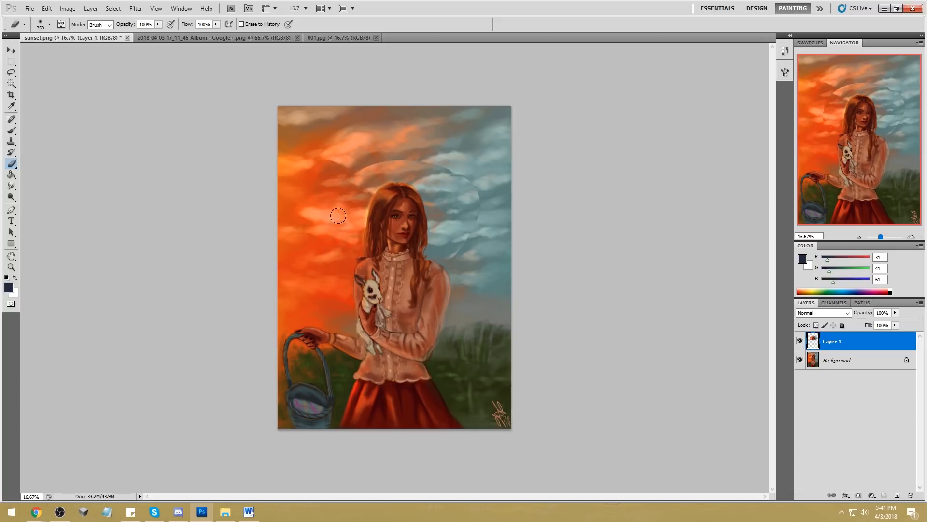
mouse_move(459, 255)
left_mouse_down()
mouse_move(475, 174)
mouse_move(434, 169)
left_mouse_up()
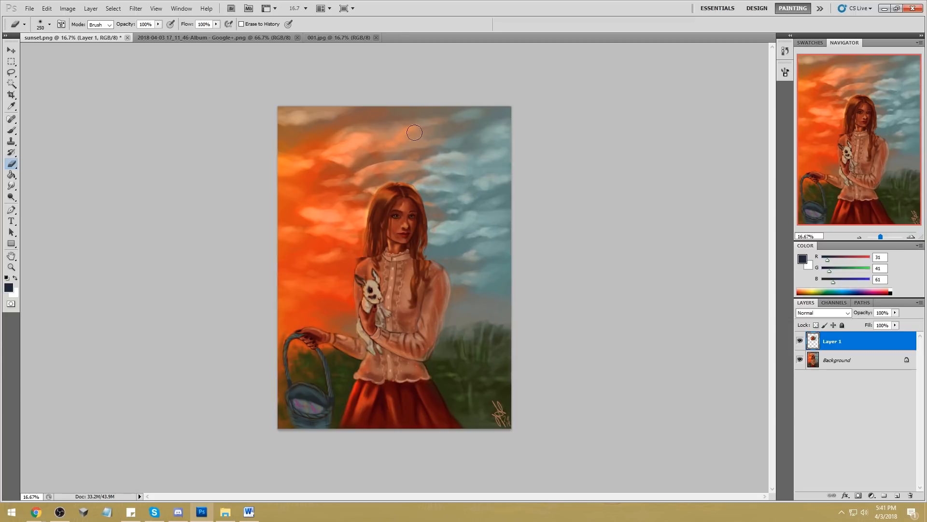
key("bracketleft")
key("bracketleft")
key("bracketleft")
key("bracketleft")
Step: Enlarge the head layer slightly to about 101% and merge it into the background
right_click(14, 185)
left_click(36, 190)
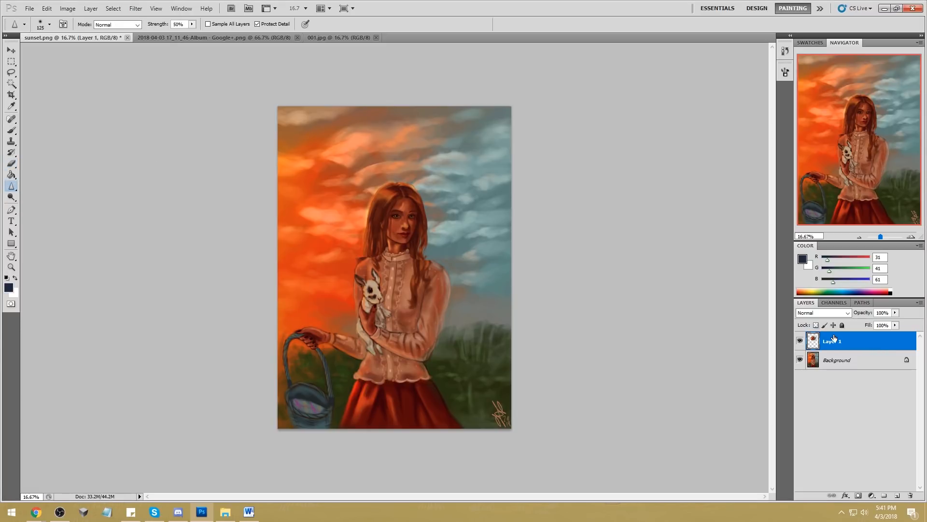
key("v")
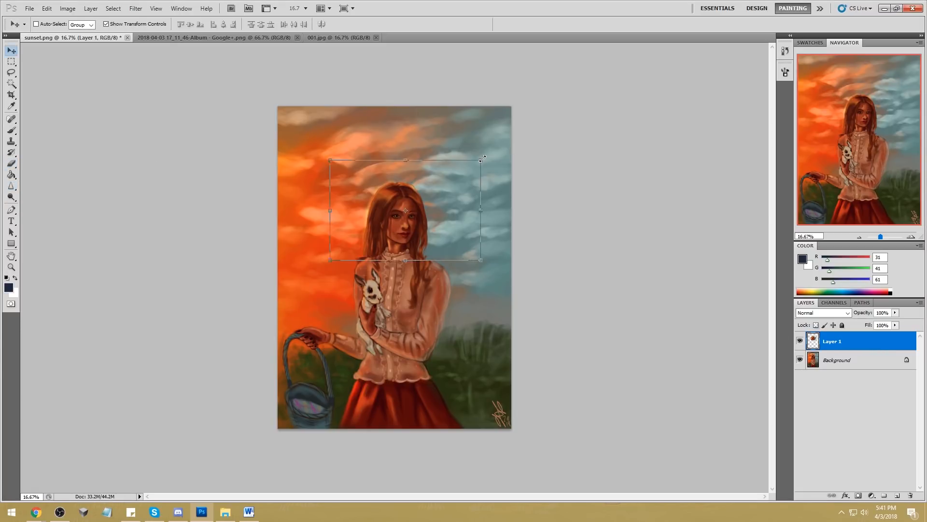
left_click_drag(482, 158, 486, 158)
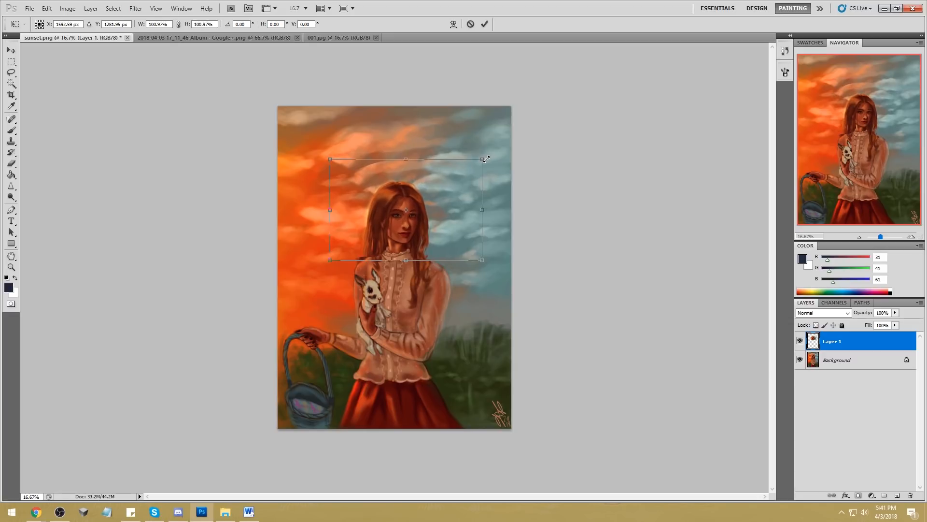
left_click(484, 23)
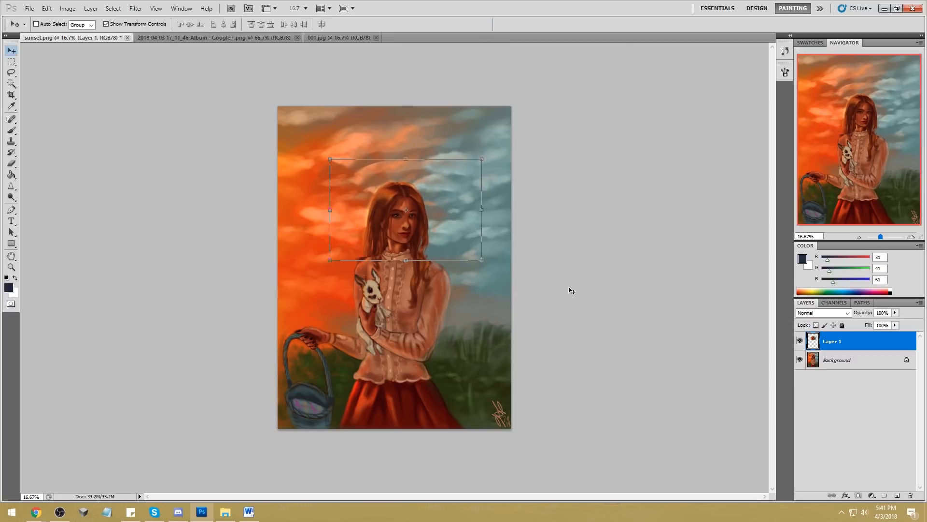
right_click(836, 346)
left_click(843, 418)
Step: Blend the clouds above the girl's head with the Smudge tool at 10% strength
key("e")
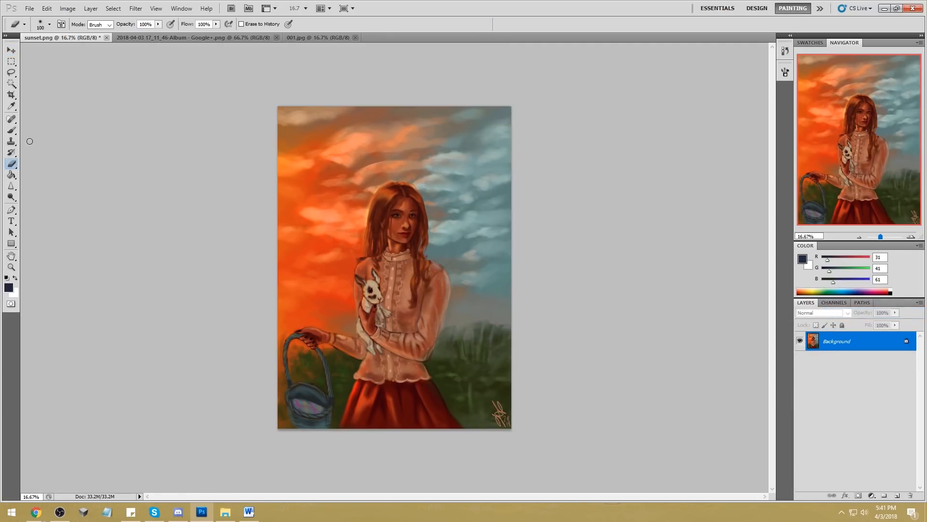
left_click(12, 187)
left_click(43, 206)
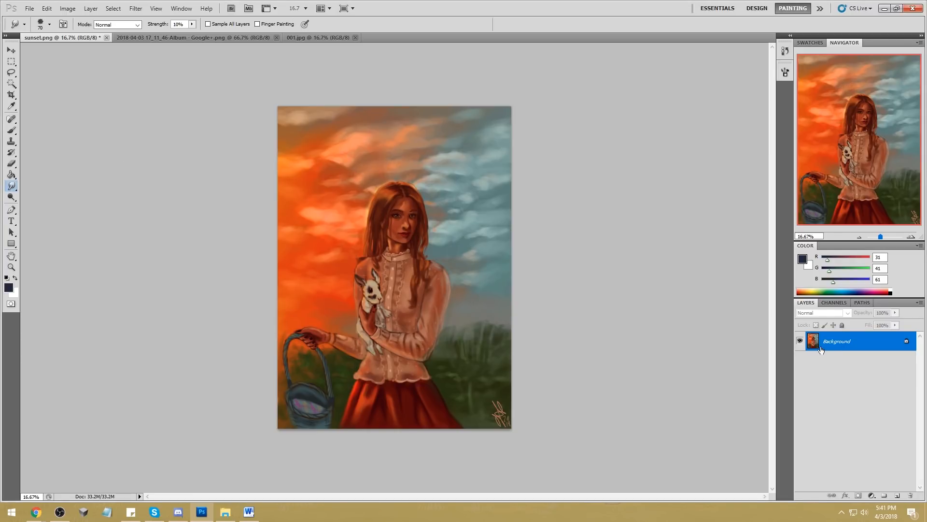
Step: Use Liquify with brush size 825 to slim the sleeve of the arm holding the rabbit and raise its elbow and forearm
left_click(137, 10)
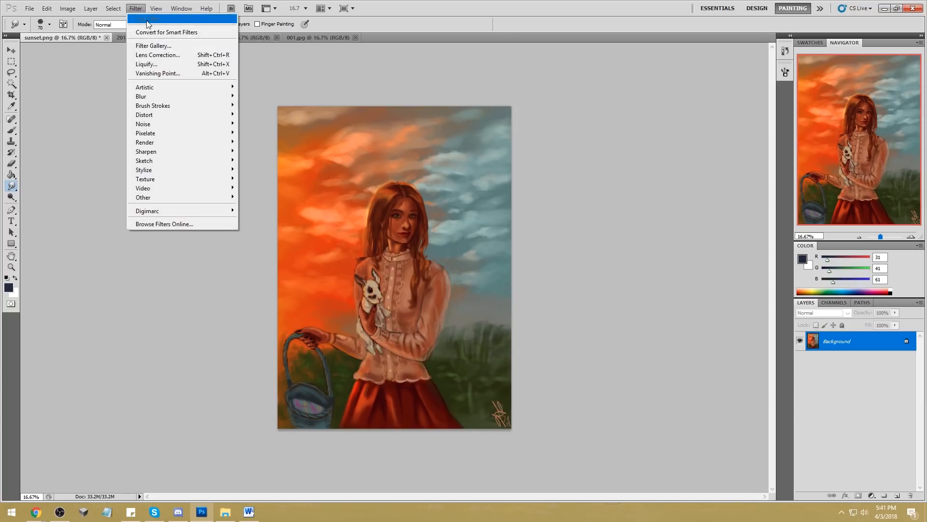
left_click(148, 64)
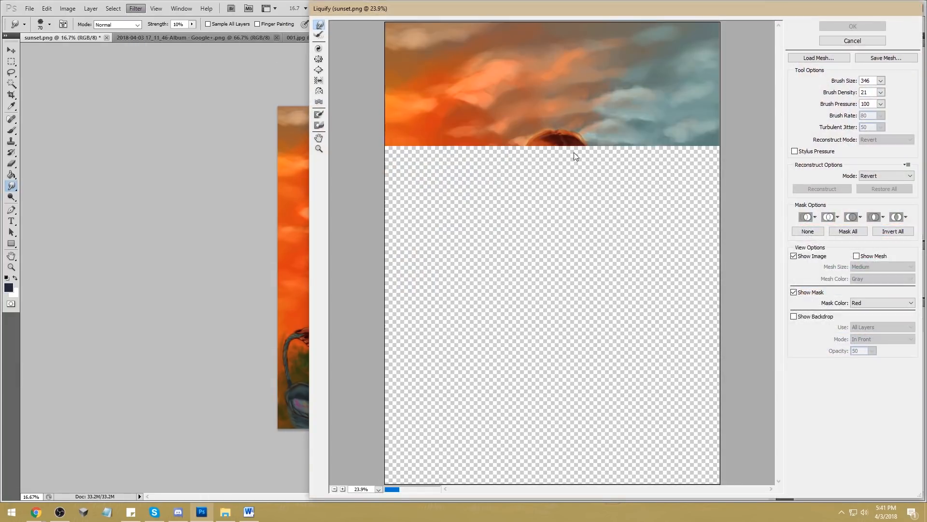
left_click(880, 80)
left_click_drag(843, 92, 850, 91)
left_click(648, 263)
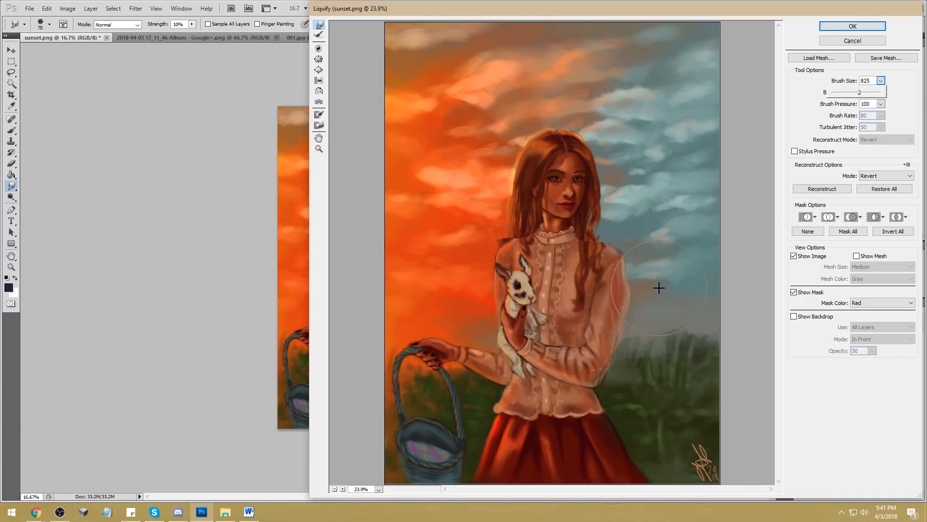
left_click_drag(657, 288, 636, 307)
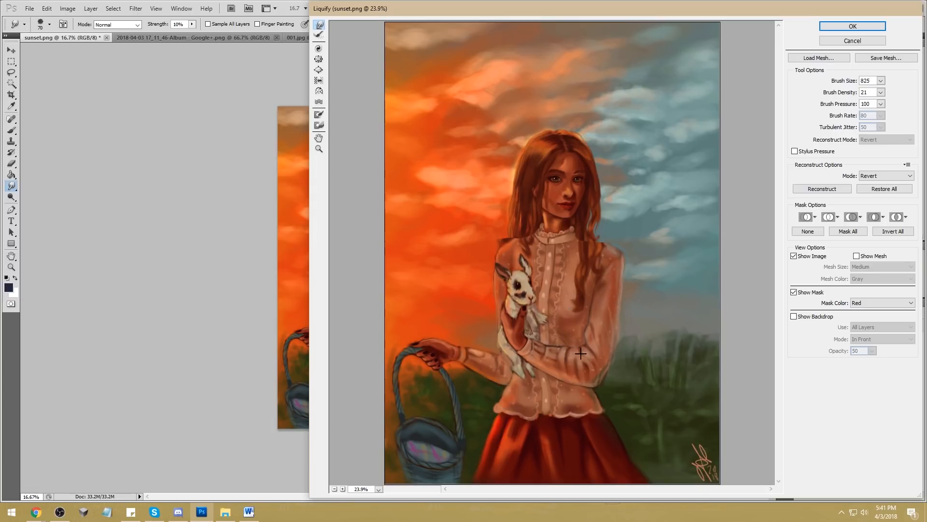
mouse_move(580, 356)
left_mouse_down()
mouse_move(583, 347)
mouse_move(548, 352)
left_mouse_up()
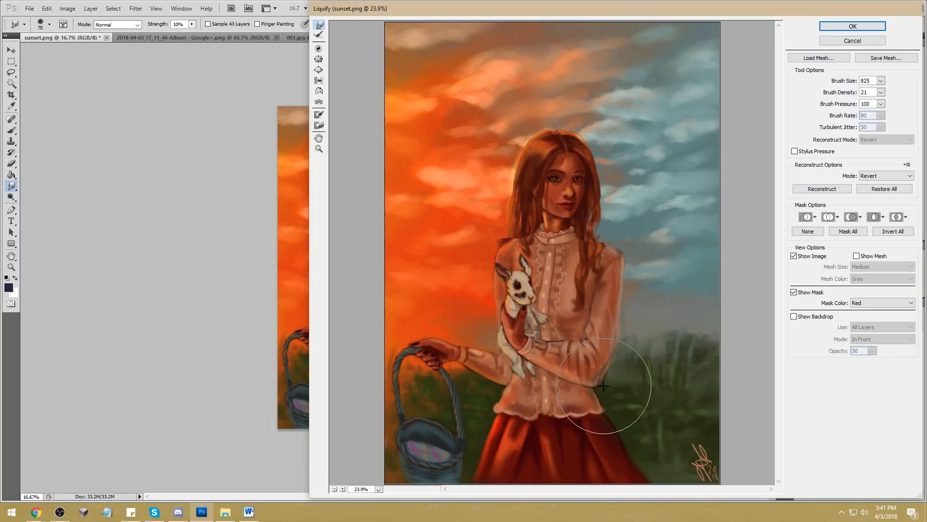
mouse_move(602, 388)
left_mouse_down()
mouse_move(597, 377)
mouse_move(523, 374)
left_mouse_up()
left_click_drag(556, 344, 593, 344)
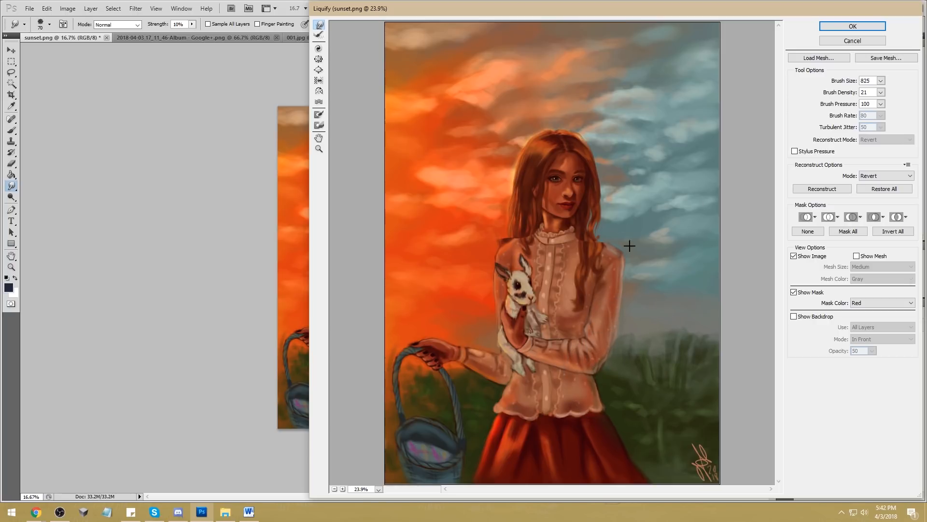
Step: Refine the girl's shoulder with brush size 346, reshape the basket arm's elbow with brush size 945, and apply the Liquify changes
left_click(880, 81)
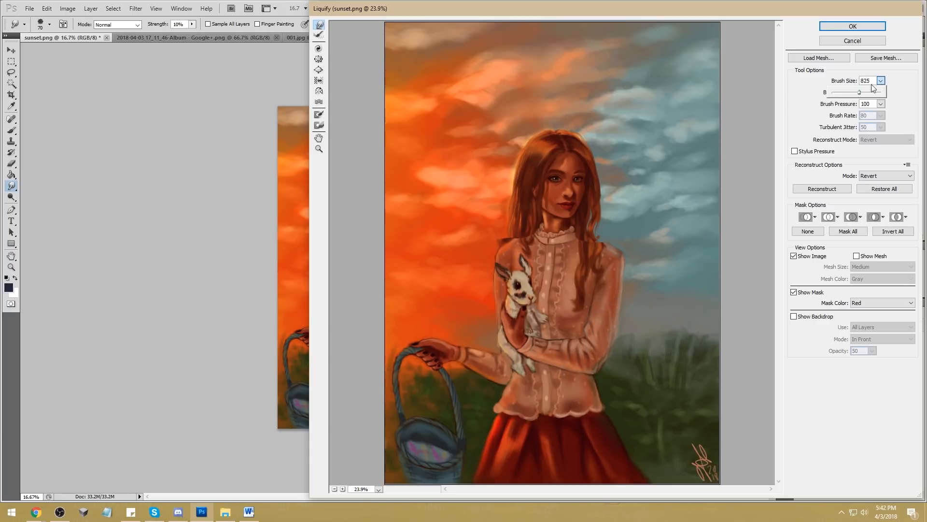
left_click(589, 243)
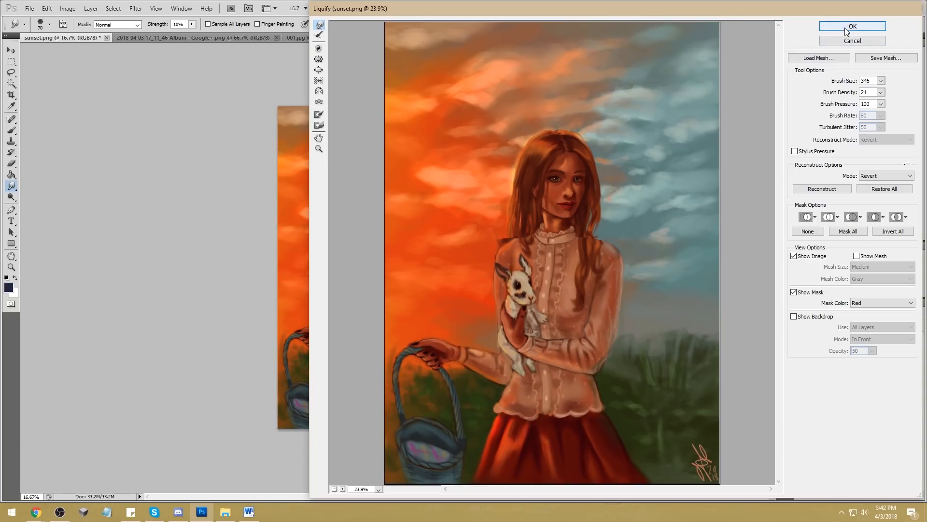
left_click(881, 80)
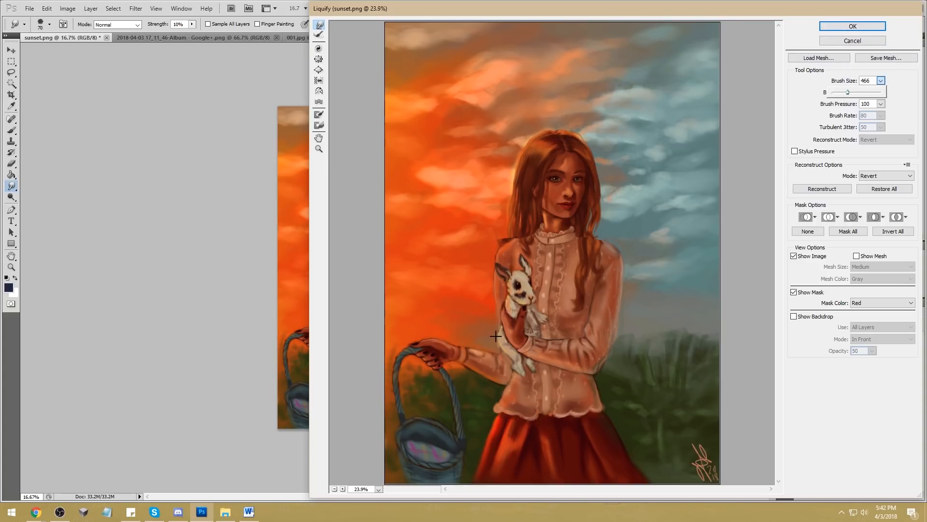
left_click(863, 93)
mouse_move(496, 359)
left_mouse_down()
mouse_move(466, 359)
mouse_move(509, 371)
left_mouse_up()
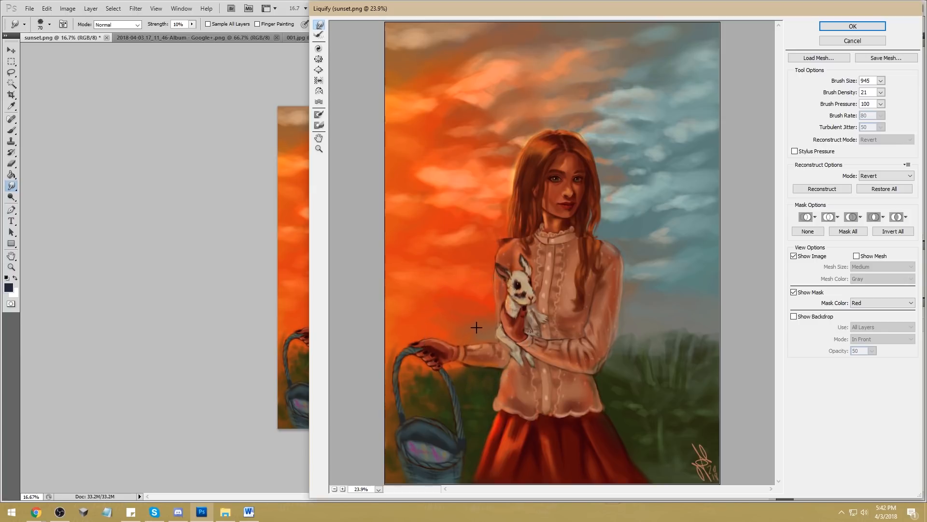
left_click(854, 29)
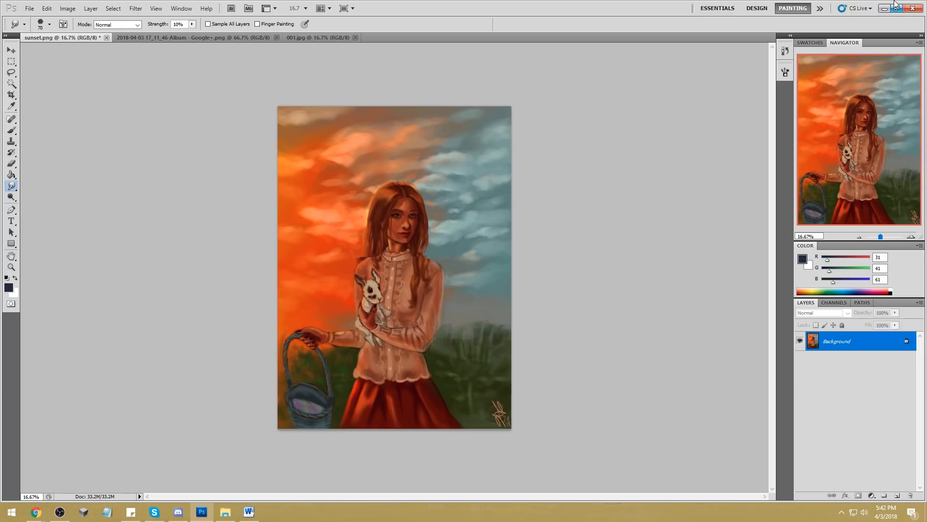
Step: Revert sunset.png to its original snapshot and paste the corrected painting in place as a new layer
key("ctrl+a")
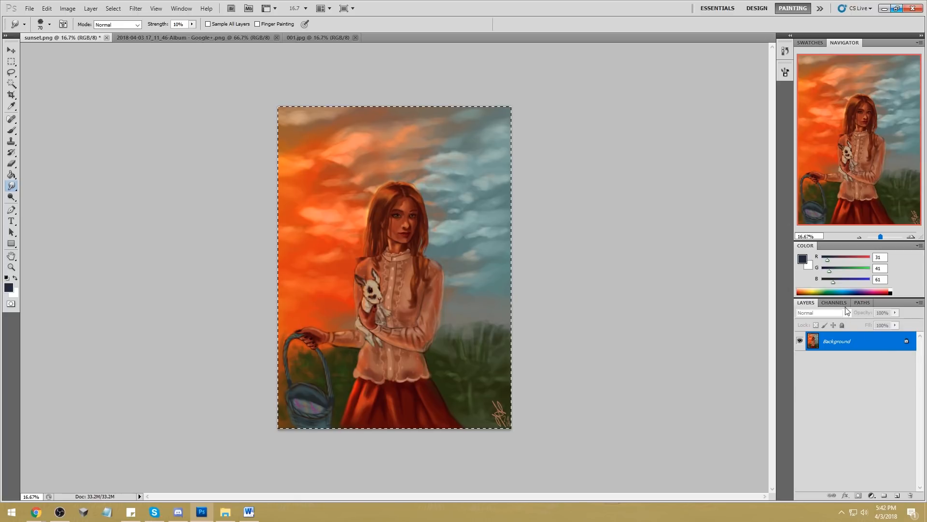
left_click(786, 50)
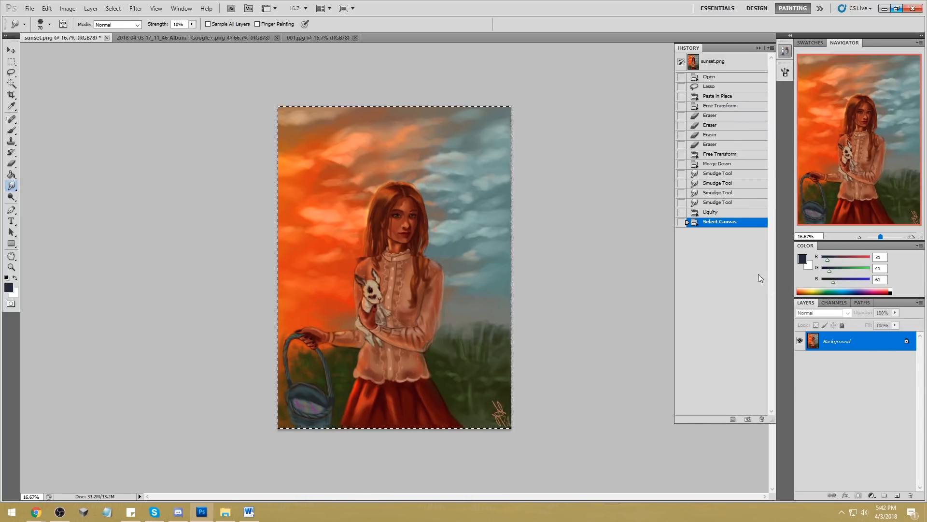
left_click(734, 67)
key("ctrl+shift+v")
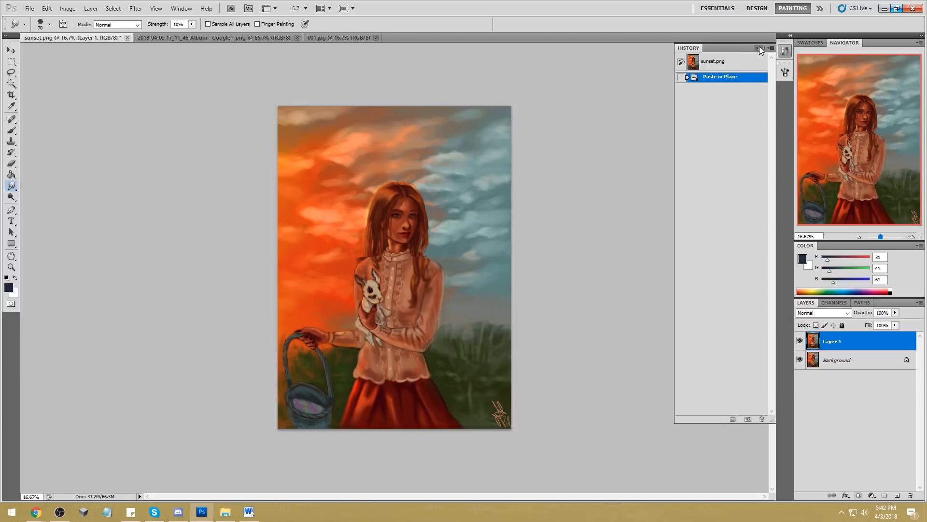
left_click(759, 48)
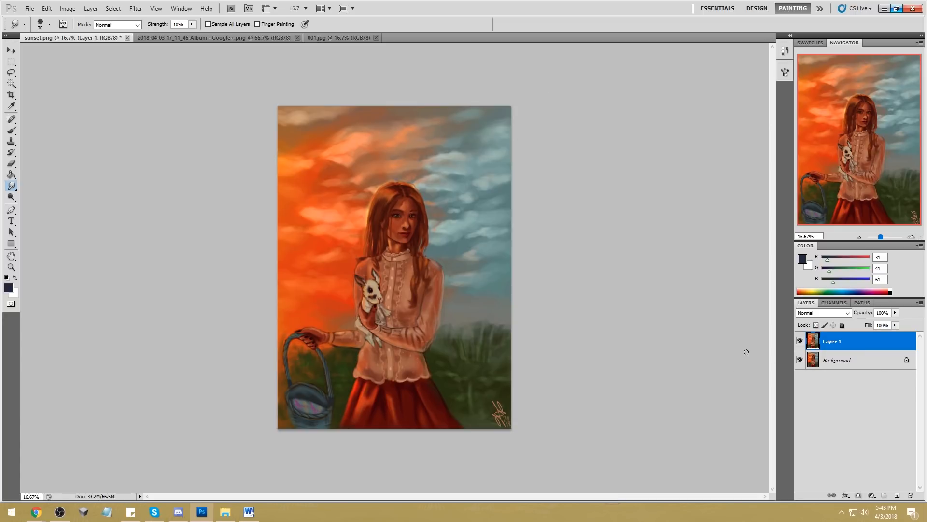
Step: Compare the original and corrected versions of the girl by toggling the visibility of Layer 1
left_click(800, 341)
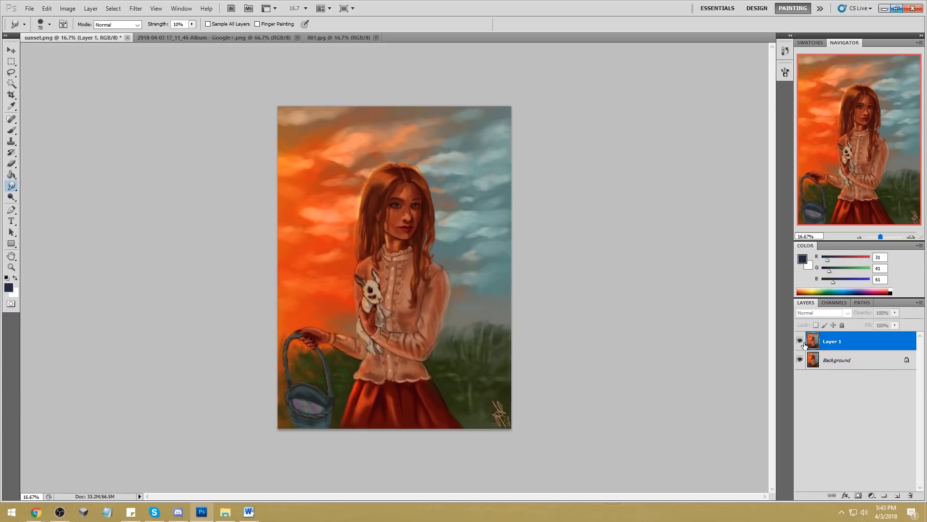
left_click(801, 342)
left_click(802, 342)
left_click(801, 342)
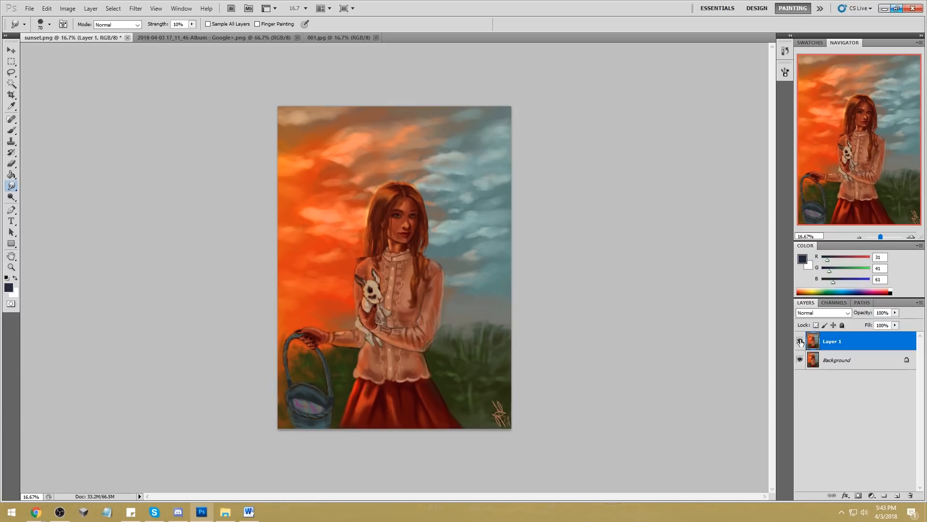
left_click(800, 342)
left_click(800, 341)
left_click(800, 342)
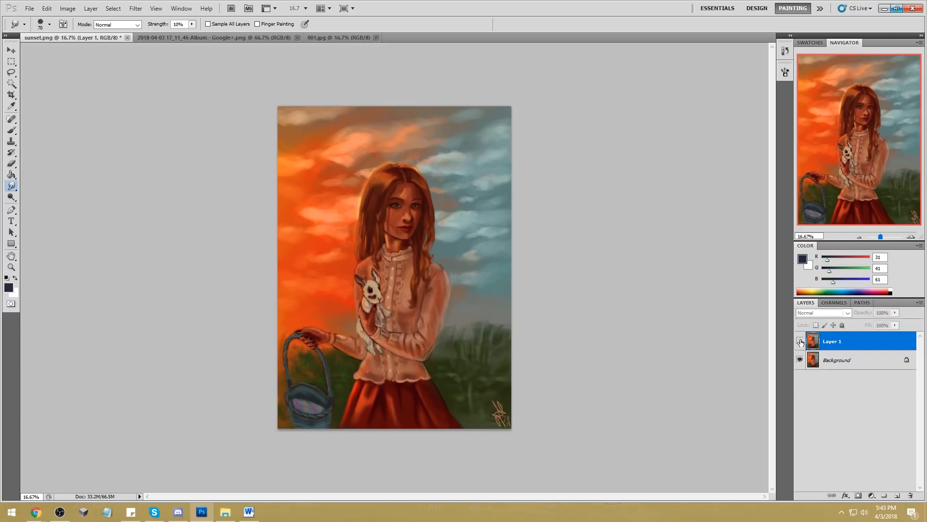
left_click(800, 342)
Step: Flatten the corrected painting and close sunset.png
right_click(853, 343)
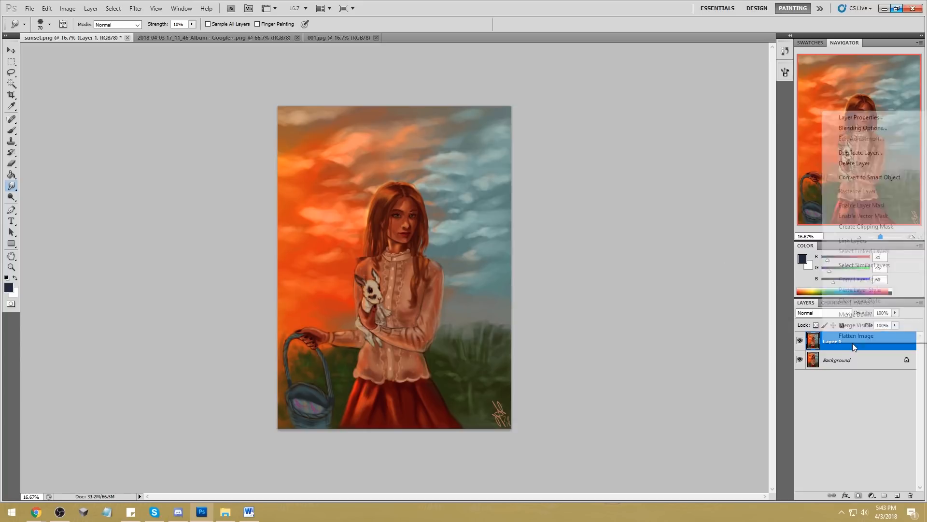
left_click(861, 337)
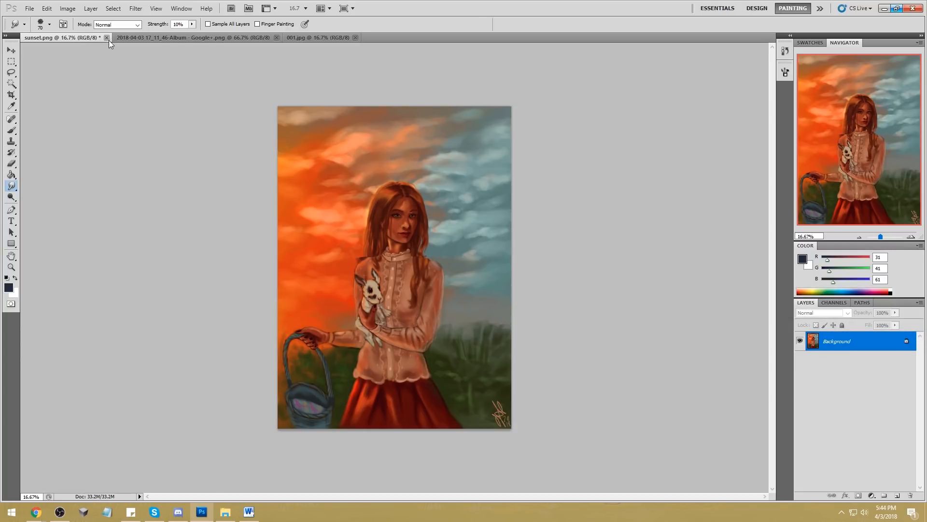
left_click(107, 38)
left_click(553, 198)
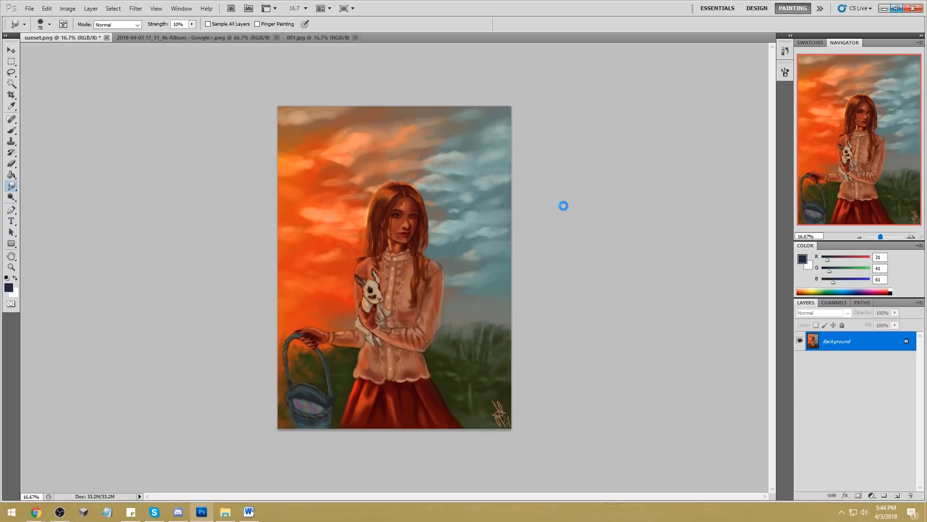
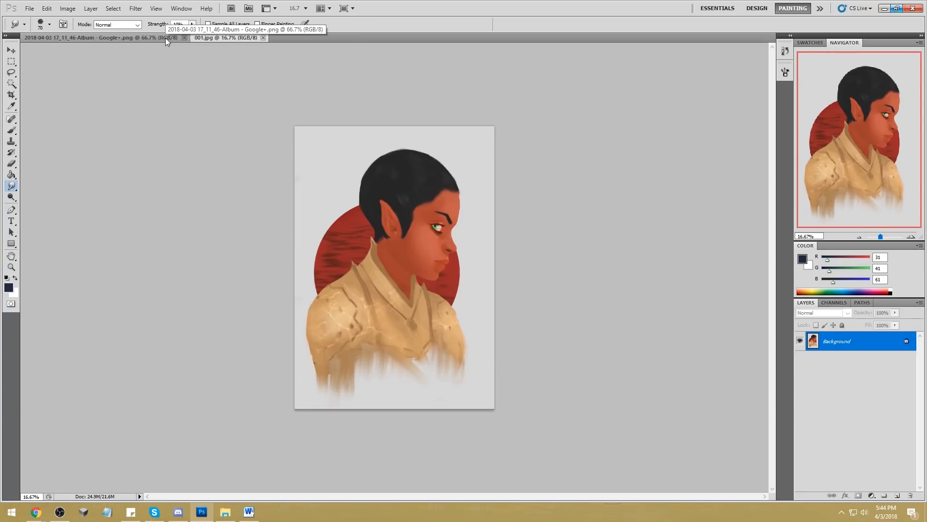
Step: Bring up the dark dragon painting, open the 17_11_57 figure reference in Photos, and arrange both windows side by side
left_click(166, 38)
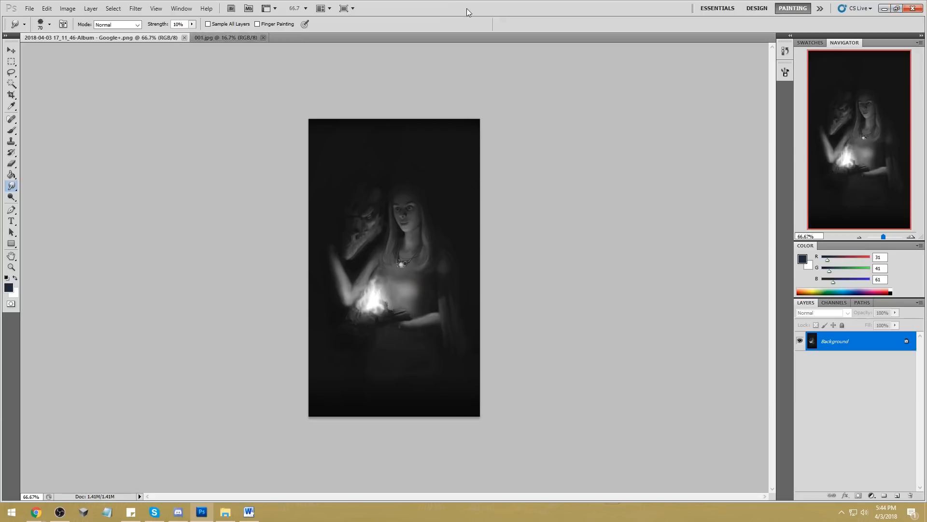
left_click_drag(467, 8, 467, 21)
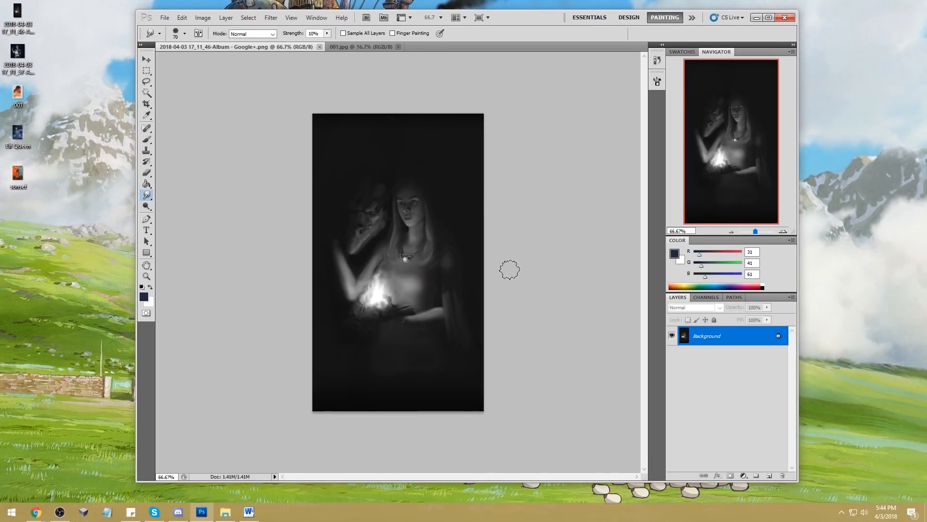
double_click(22, 54)
left_click_drag(572, 5, 799, 37)
left_click_drag(538, 14, 443, 19)
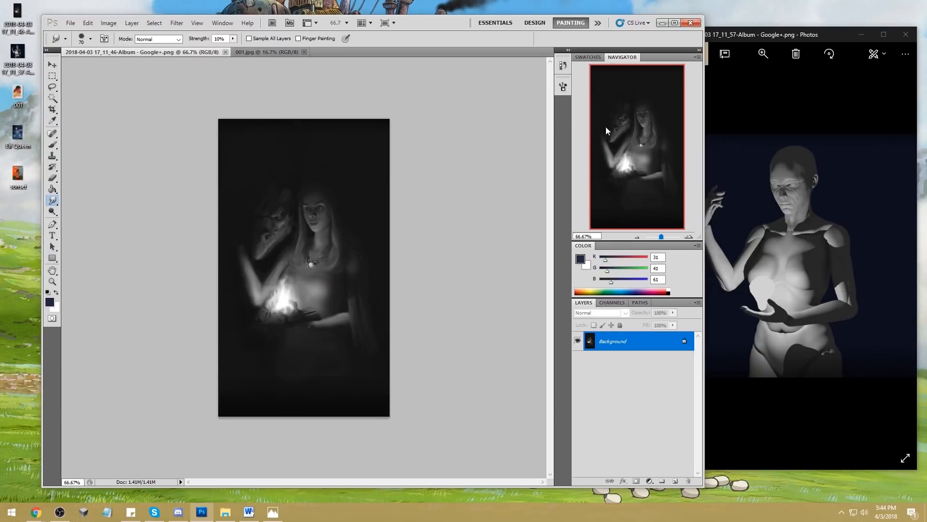
left_click(836, 353)
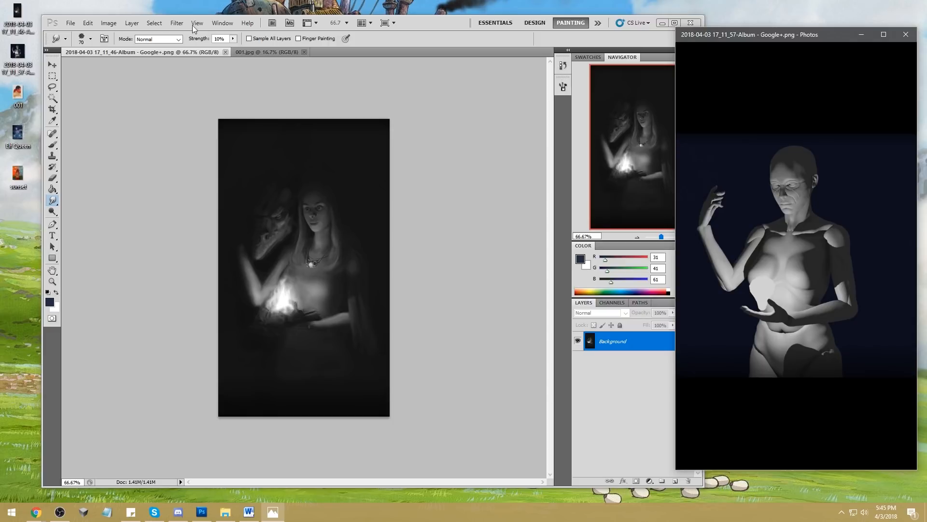
Step: Use Liquify with brush size 46 to adjust the shape of the woman's mouth, and apply the changes
left_click(177, 23)
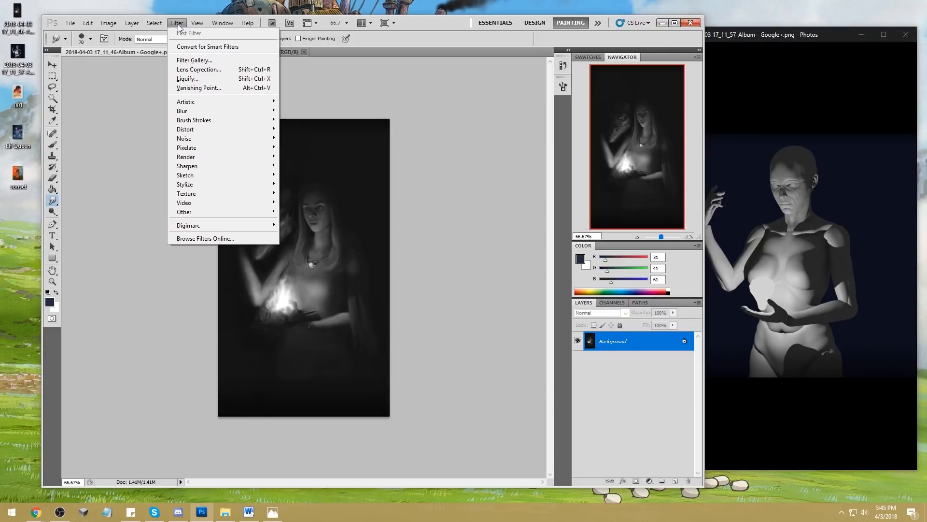
left_click(205, 80)
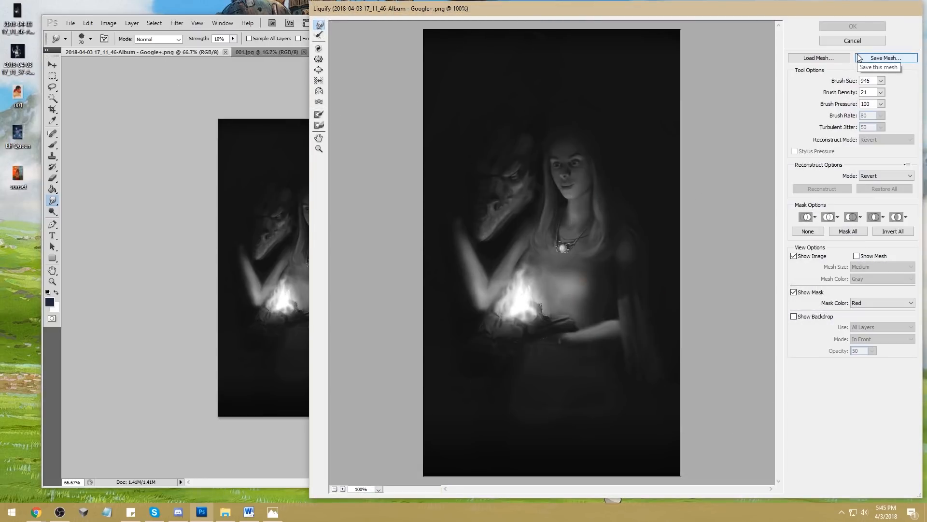
left_click(881, 80)
left_click_drag(864, 92, 835, 92)
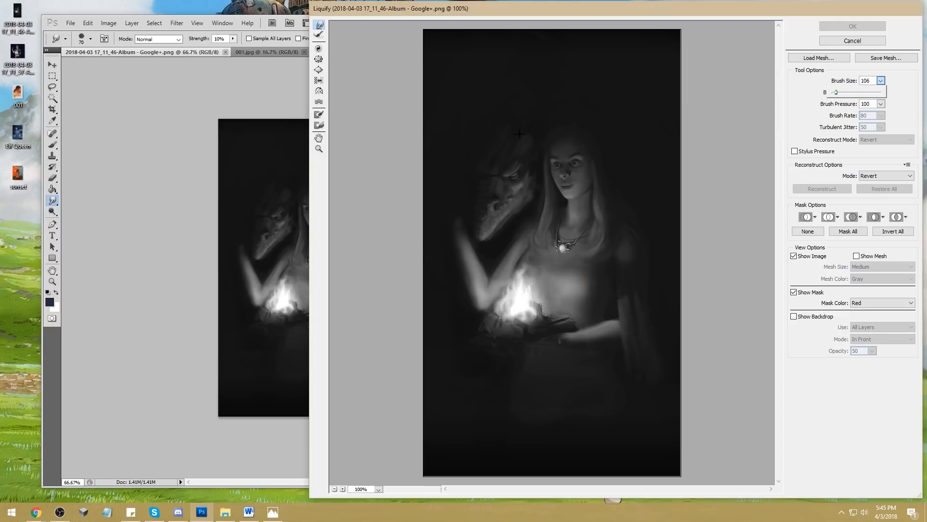
key("bracketleft")
key("bracketleft")
key("bracketleft")
key("bracketleft")
key("bracketleft")
key("bracketleft")
left_click_drag(568, 188, 570, 189)
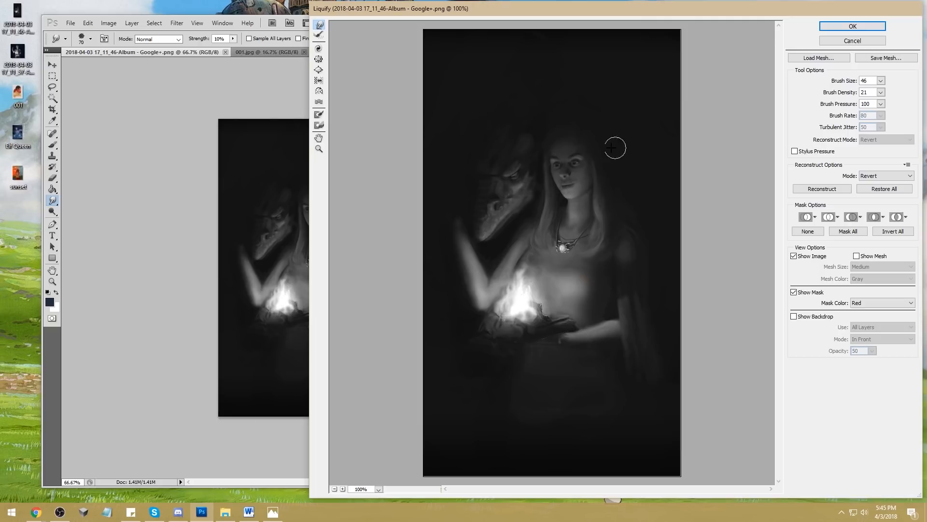
key("bracketright")
key("bracketright")
key("bracketright")
key("bracketright")
key("bracketright")
key("bracketright")
key("bracketright")
key("bracketright")
key("bracketright")
key("bracketright")
key("bracketright")
key("bracketright")
key("bracketright")
key("bracketright")
left_click(828, 27)
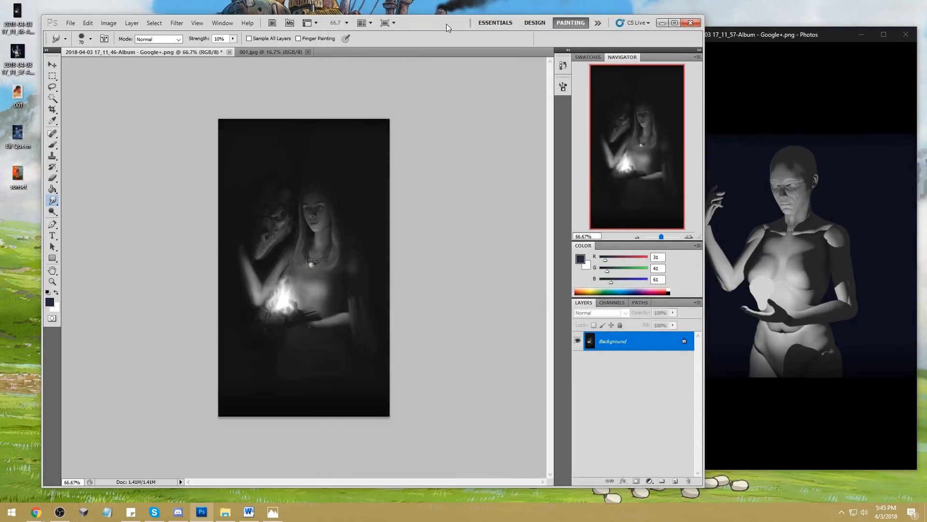
Step: Compare the woman's face before and after the Liquify edit at full window size and close up
double_click(447, 24)
key("ctrl+z")
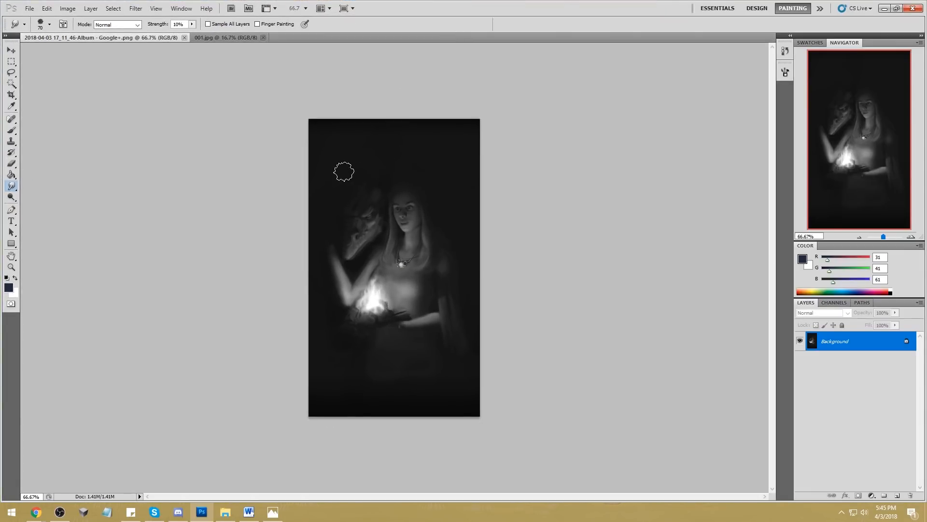
key("ctrl+z")
key("z")
left_click_drag(347, 172, 457, 260)
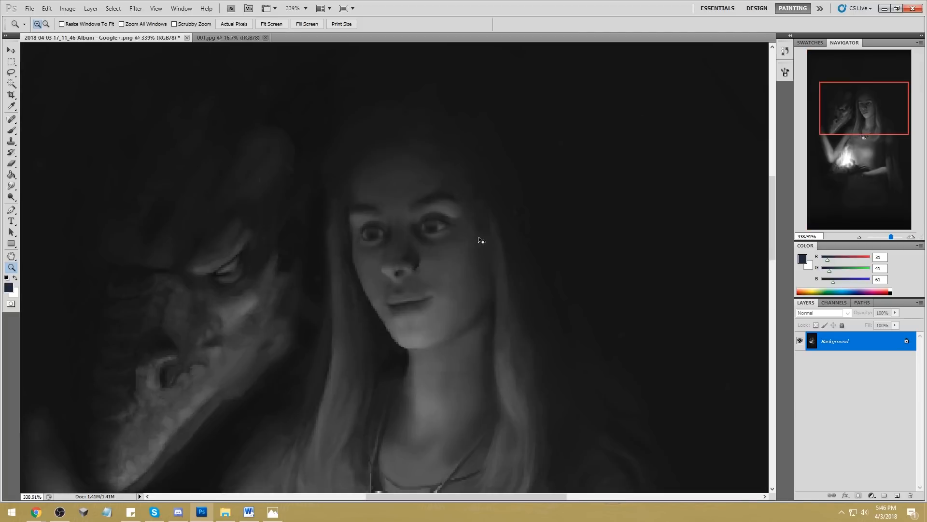
key("ctrl+z")
key("ctrl+z")
Step: Set up a size 8 brush in Normal mode with a grey sampled from the woman's face
key("b")
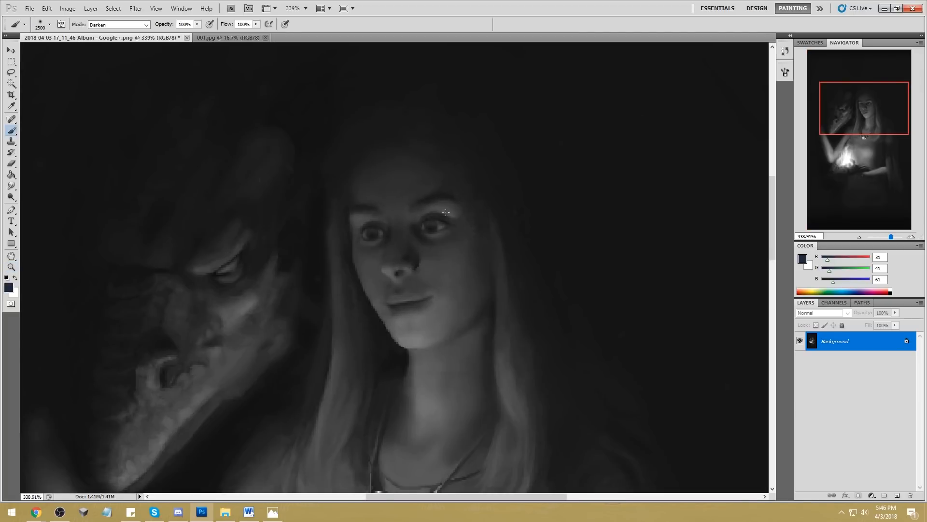
left_click(420, 328, "alt")
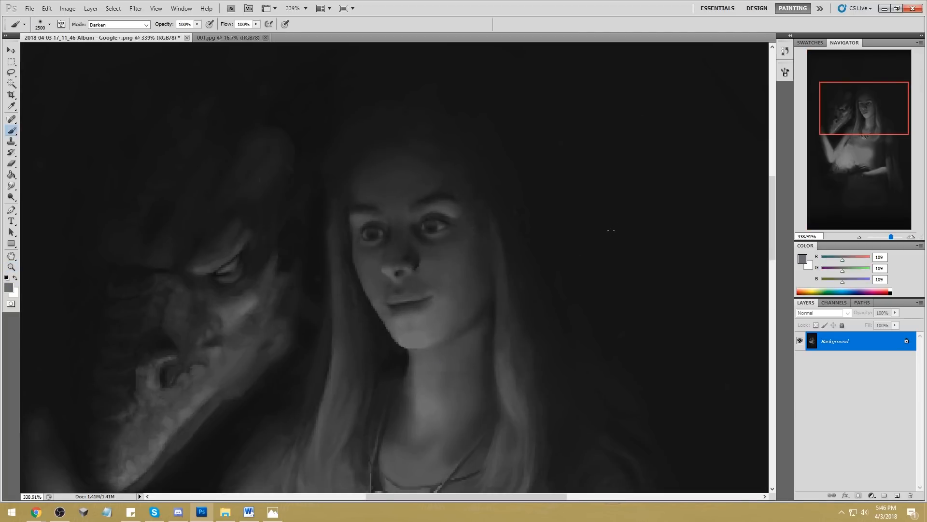
key("ctrl+z")
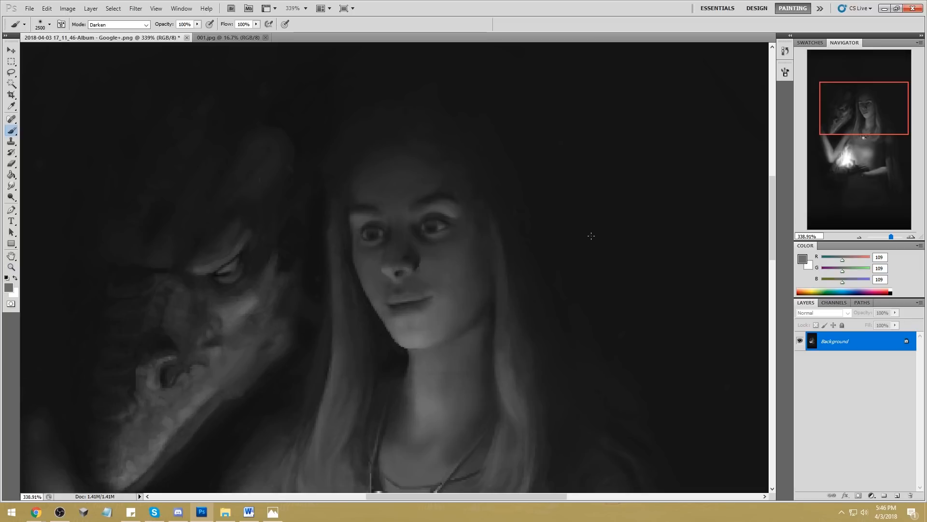
key("[")
key("[")
key("[")
key("[")
key("[")
key("[")
key("[")
key("[")
key("[")
key("[")
key("[")
key("[")
key("[")
key("[")
key("[")
key("[")
key("[")
key("[")
key("[")
key("[")
left_click(140, 24)
left_click(109, 29)
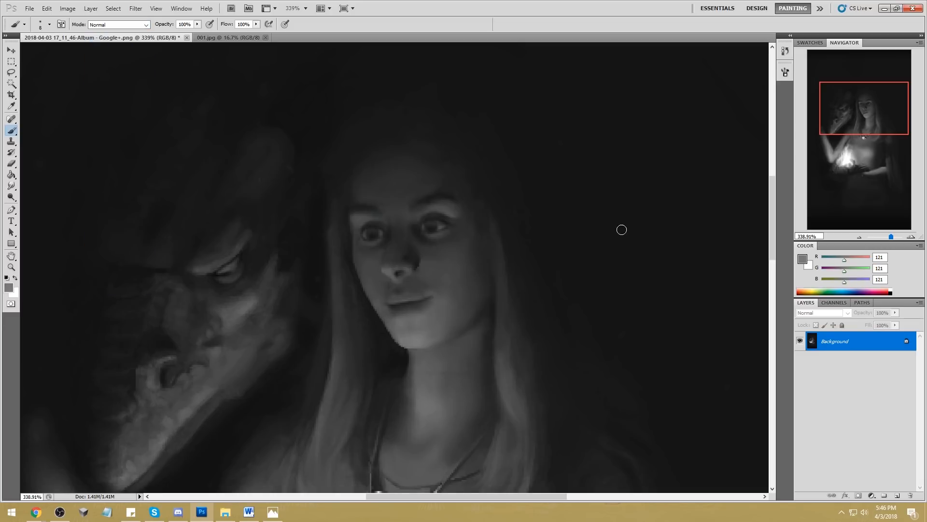
Step: Sketch a smiley with two dot eyes beside the woman's head and cross out its mouth
left_click_drag(607, 219, 649, 215)
left_click(609, 187)
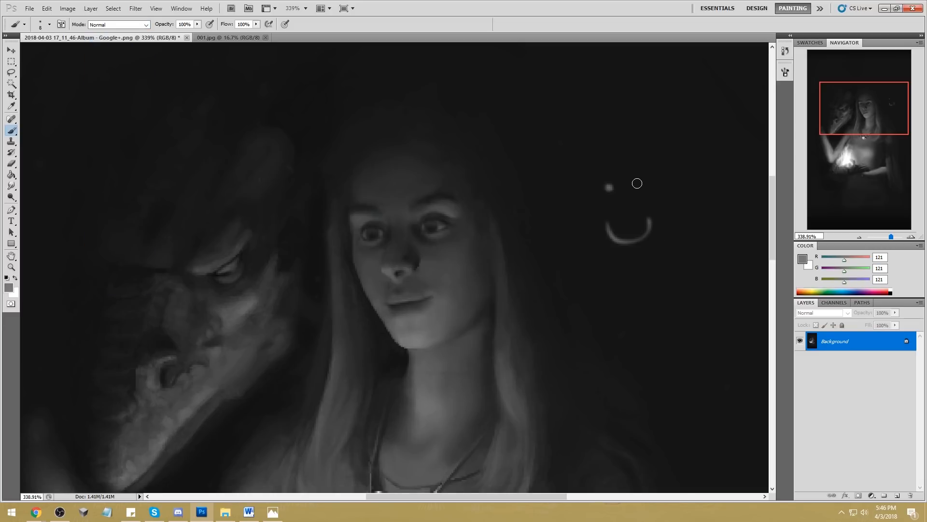
left_click(638, 185)
mouse_move(651, 250)
left_mouse_down()
mouse_move(602, 234)
mouse_move(654, 205)
mouse_move(609, 213)
mouse_move(620, 261)
left_mouse_up()
Step: Compare the original snapshot of the painting with the latest brush state in the history
left_click(785, 50)
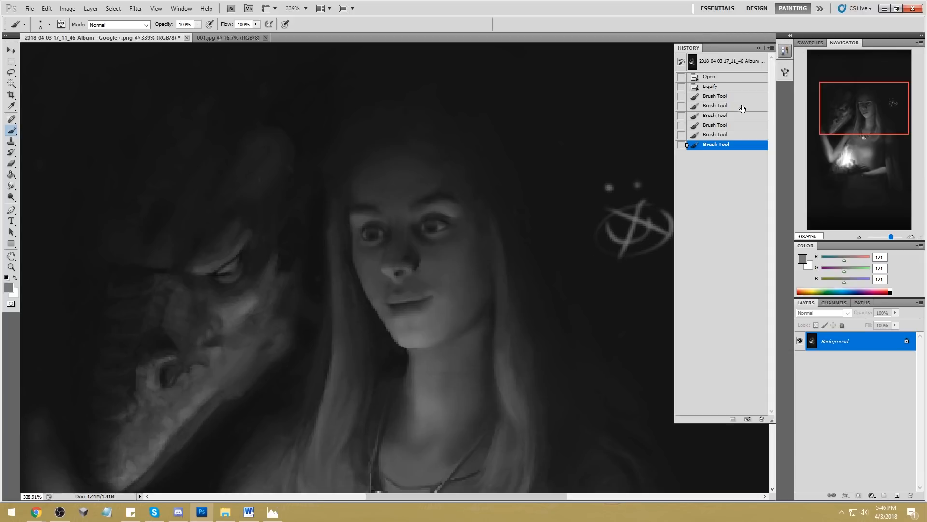
left_click(708, 61)
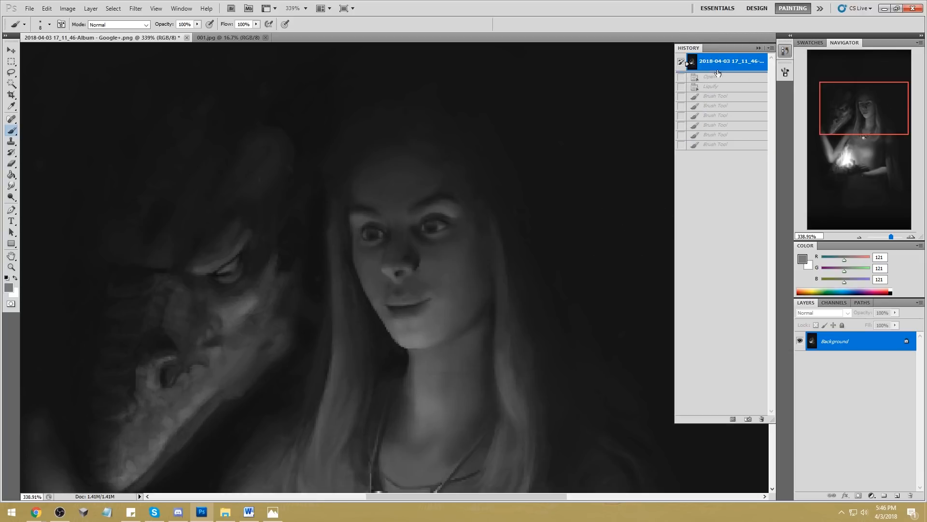
left_click(724, 145)
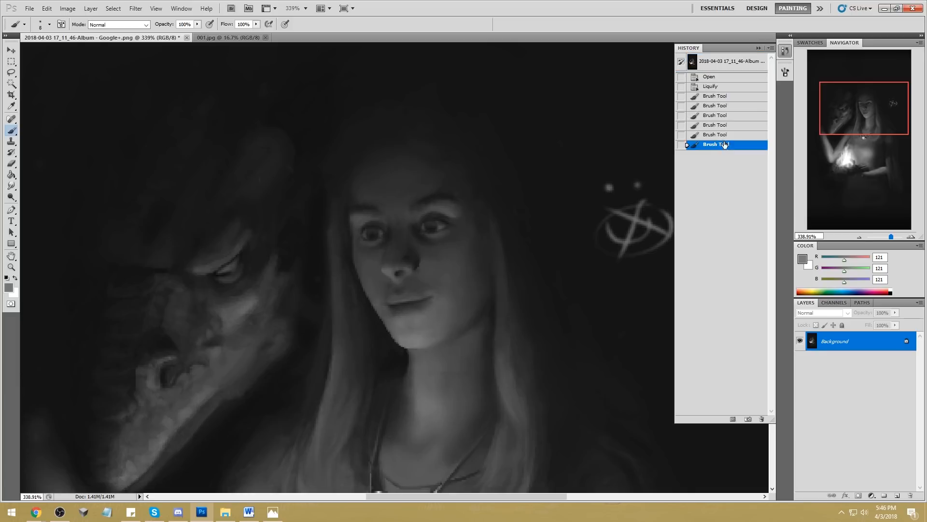
left_click(760, 48)
Step: Undo the smiley sketch strokes beside the woman's head
key("ctrl+alt+z")
key("ctrl+alt+z")
key("ctrl+alt+z")
key("ctrl+alt+z")
key("ctrl+alt+z")
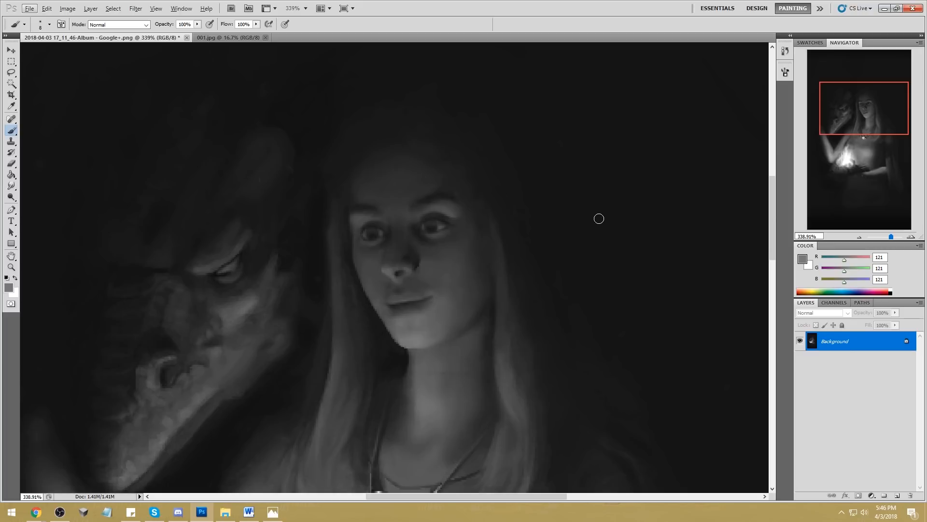
Step: Sketch a curved mouth line beside the woman's head with an upward arrow at each corner
mouse_move(598, 211)
left_mouse_down()
mouse_move(633, 217)
mouse_move(667, 207)
left_mouse_up()
key("ctrl+alt+z")
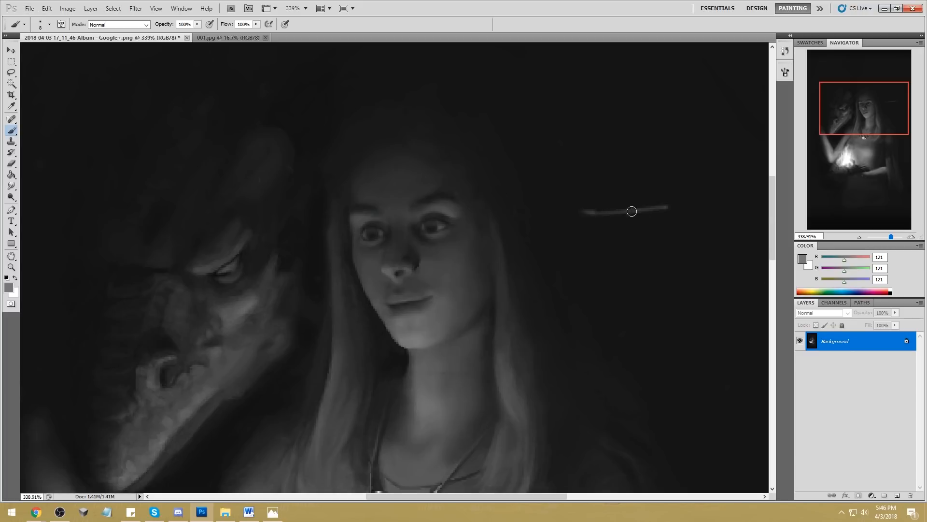
left_click_drag(595, 215, 688, 199)
mouse_move(564, 212)
left_mouse_down()
mouse_move(662, 209)
mouse_move(697, 168)
left_mouse_up()
mouse_move(685, 189)
left_mouse_down()
mouse_move(696, 165)
mouse_move(708, 178)
left_mouse_up()
left_click_drag(575, 223, 554, 186)
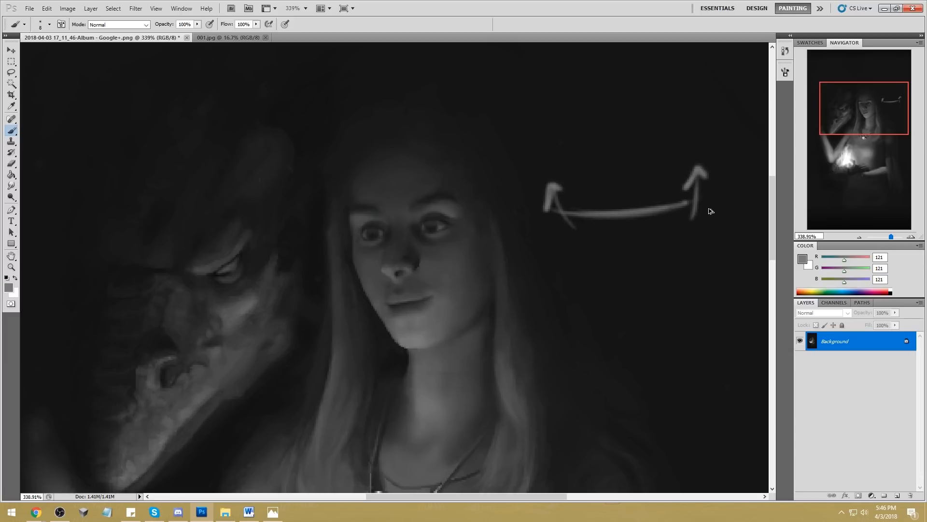
Step: Undo the two-arrow sketch and redraw the mouth line with one upward and one outward arrow at its end
key("ctrl+alt+z")
key("ctrl+alt+z")
key("ctrl+alt+z")
key("ctrl+alt+z")
key("ctrl+alt+z")
key("ctrl+alt+z")
key("ctrl+alt+z")
key("ctrl+alt+z")
key("ctrl+alt+z")
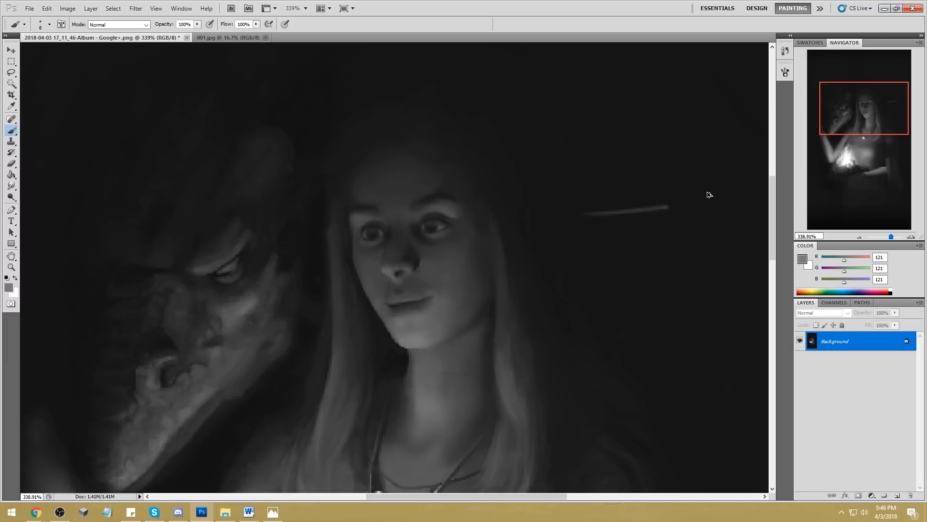
mouse_move(583, 219)
left_mouse_down()
mouse_move(687, 215)
mouse_move(694, 191)
mouse_move(703, 197)
left_mouse_up()
mouse_move(652, 233)
left_mouse_down()
mouse_move(713, 226)
mouse_move(704, 237)
left_mouse_up()
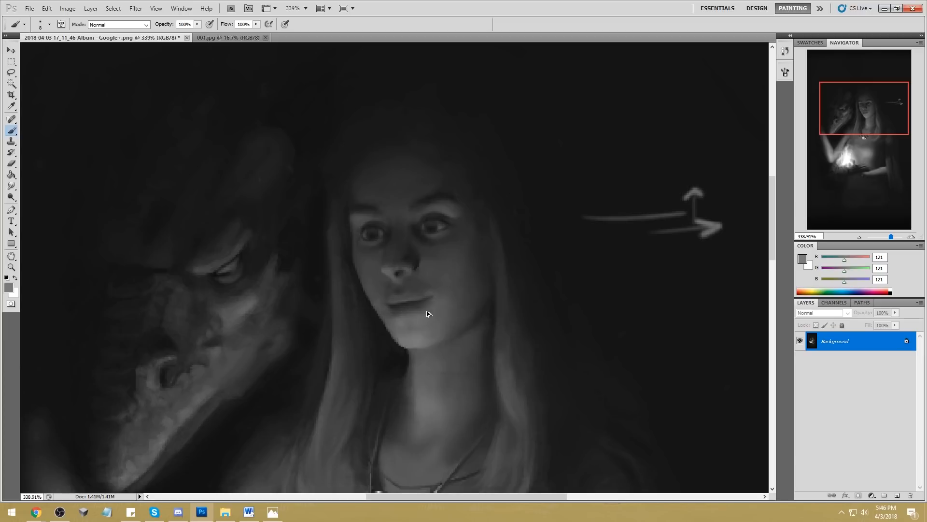
Step: Mark a small dark upward arrow below the woman's mouth, and undo it together with the mouth-line sketches beside her head
left_click(531, 313, "alt")
left_click_drag(419, 330, 410, 314)
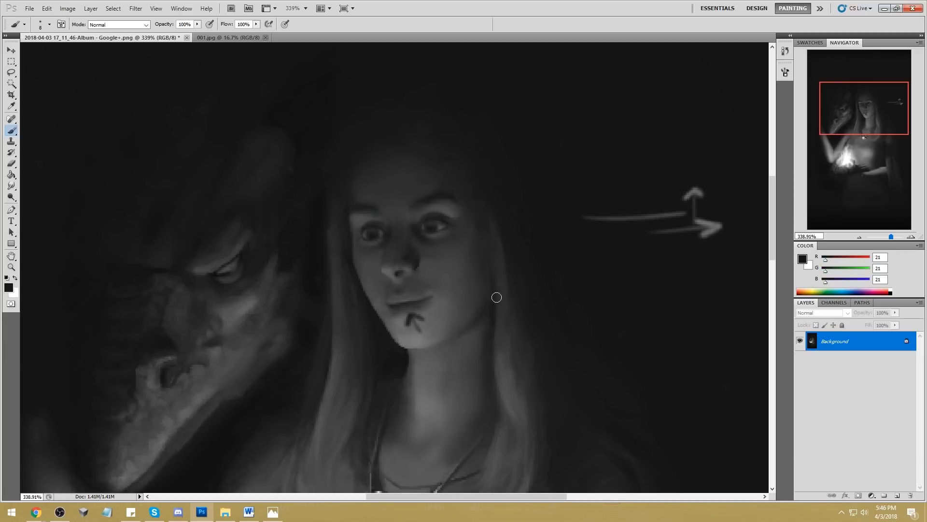
key("ctrl+alt+z")
key("ctrl+alt+z")
key("ctrl+alt+z")
key("ctrl+alt+z")
key("ctrl+alt+z")
key("ctrl+alt+z")
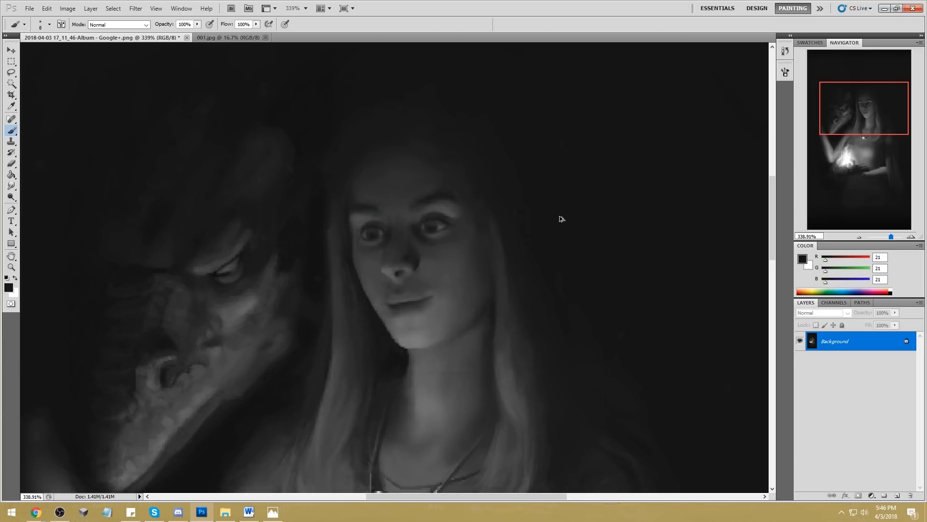
Step: Step through the original snapshot and brush states in the history, and return to the Liquify state
left_click_drag(599, 6, 442, 25)
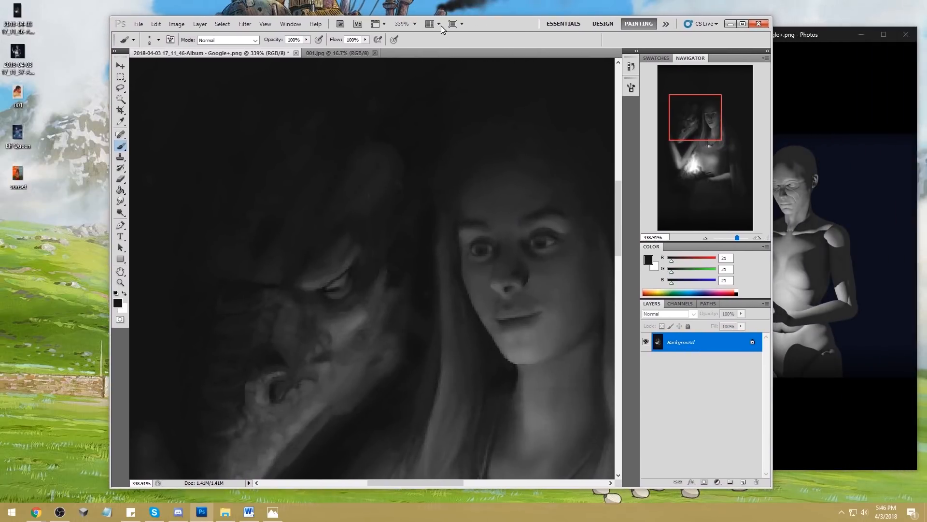
left_click(567, 7)
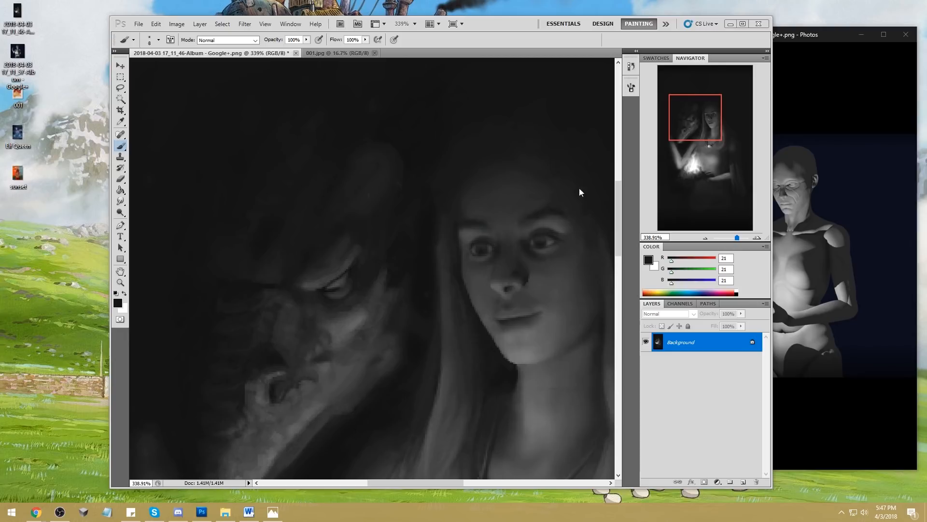
left_click(631, 68)
left_click(743, 23)
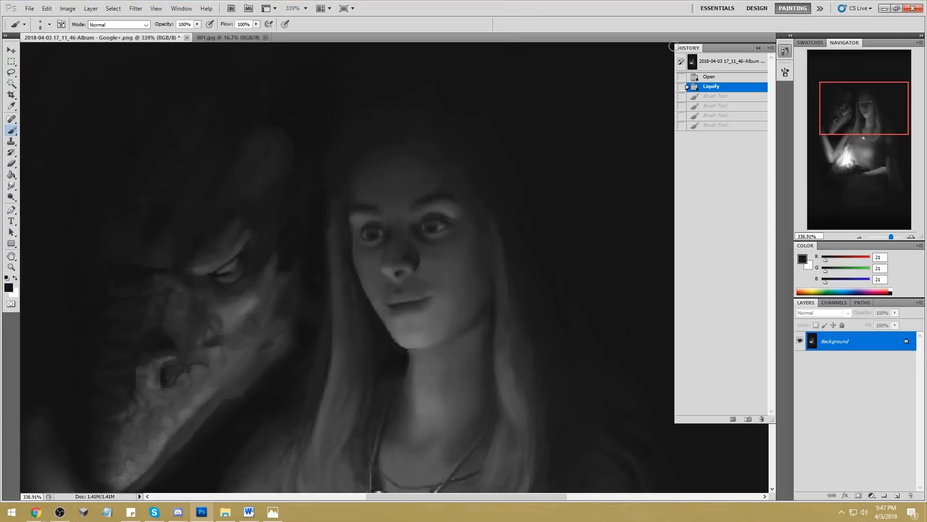
left_click(719, 62)
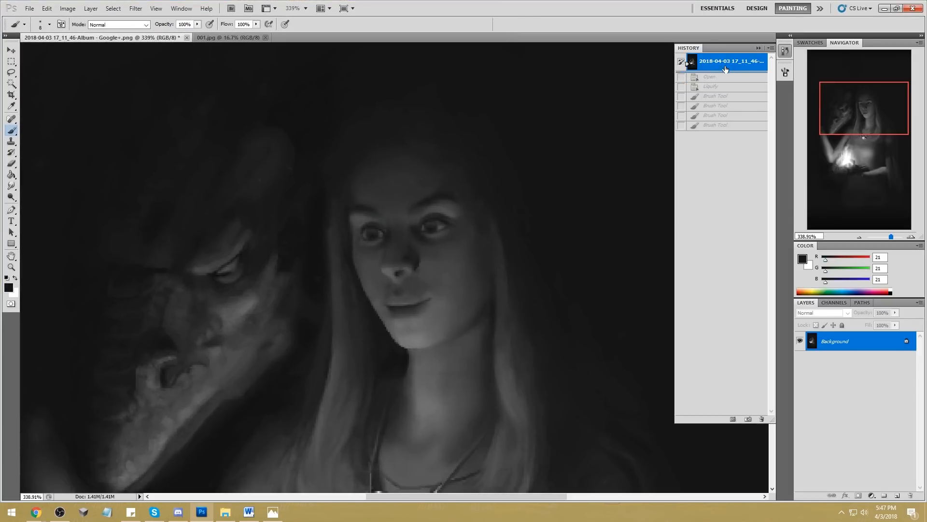
left_click(718, 126)
left_click(716, 116)
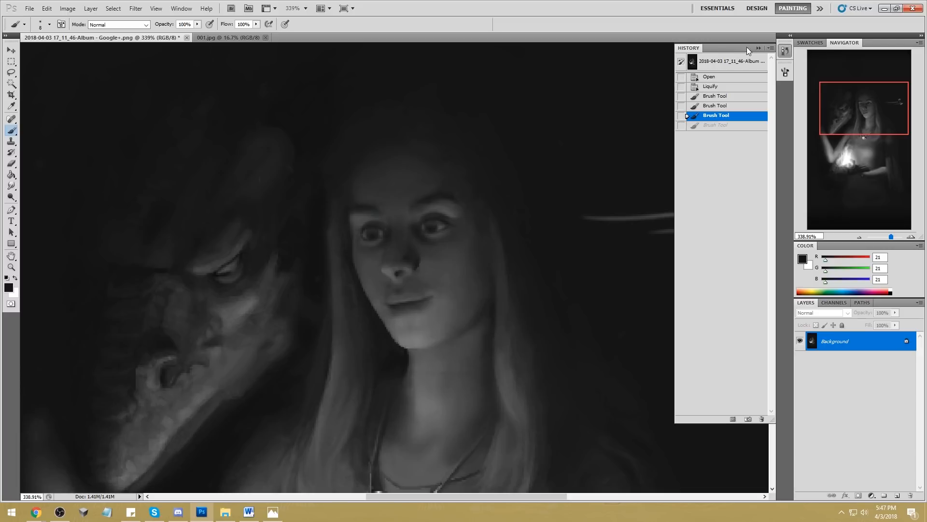
left_click(710, 87)
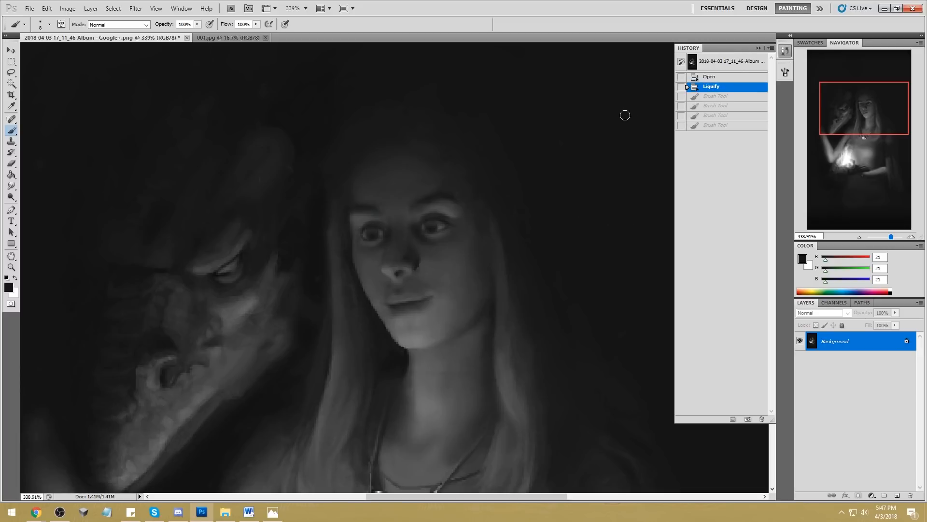
Step: Compare the woman's mouth before and after by repeatedly switching between the original snapshot and the latest history state
double_click(625, 114)
left_click(722, 67)
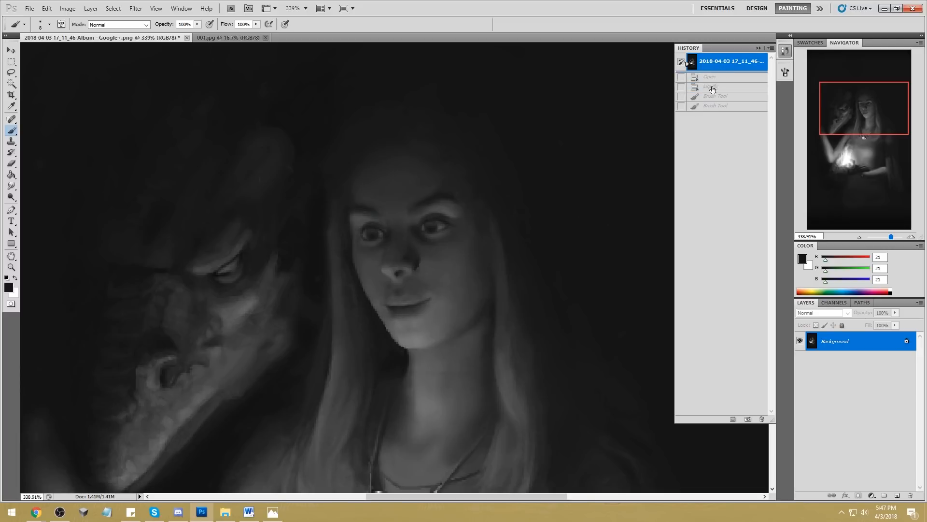
left_click(714, 109)
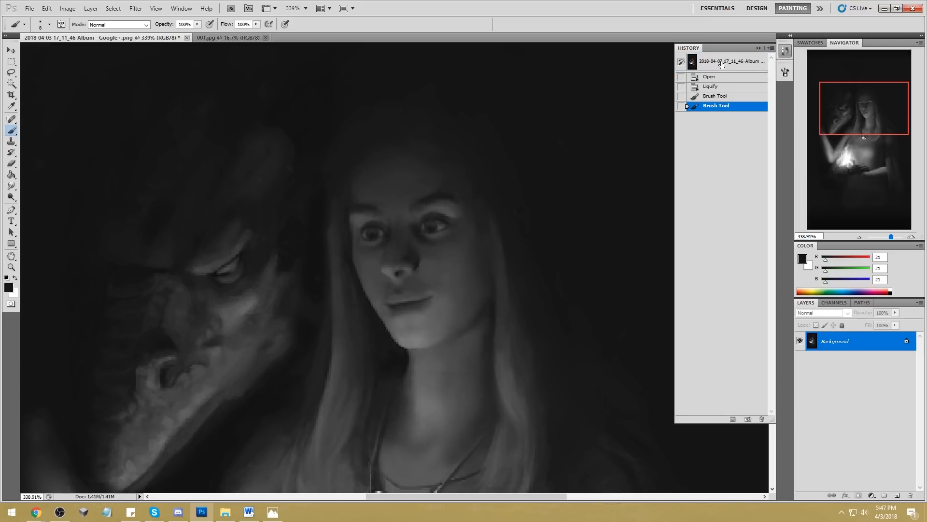
left_click(721, 65)
left_click(712, 110)
left_click(719, 66)
left_click(713, 110)
left_click(722, 65)
left_click(715, 110)
left_click(724, 67)
left_click(722, 107)
left_click(722, 69)
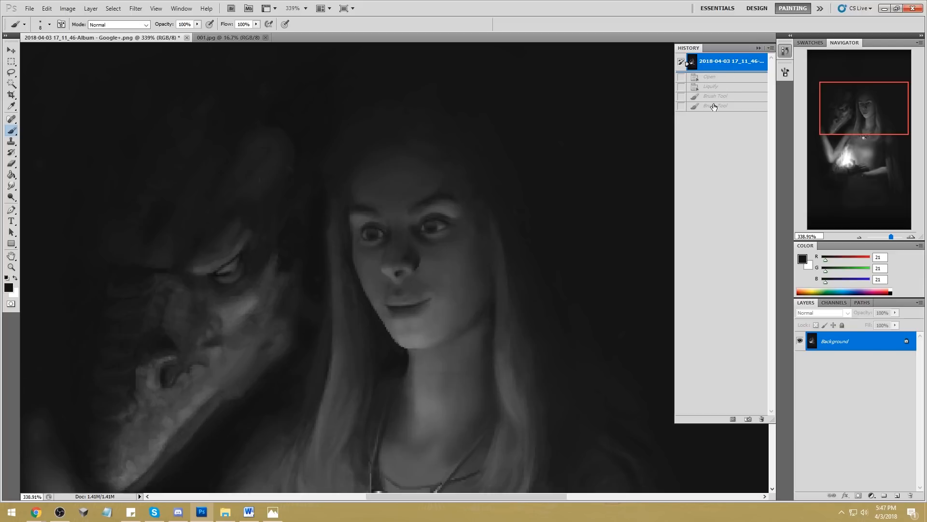
left_click(718, 109)
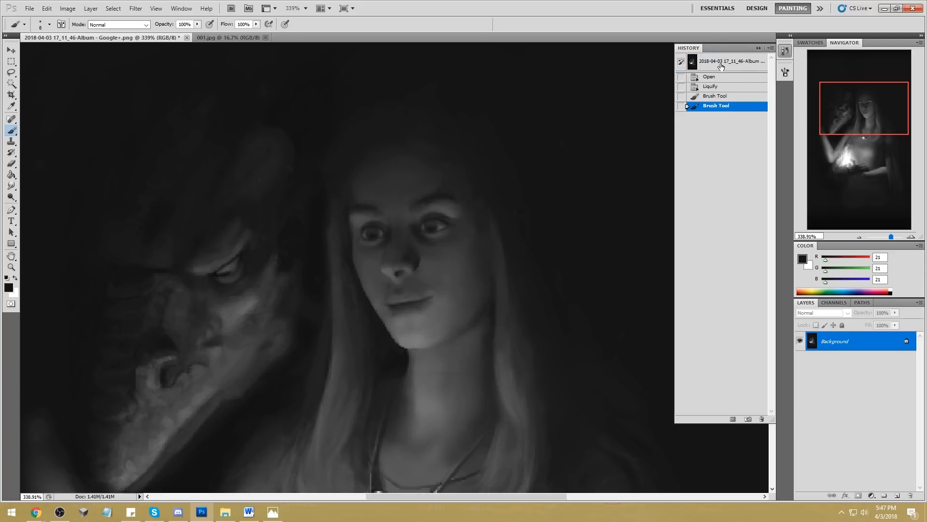
left_click(722, 66)
left_click(718, 107)
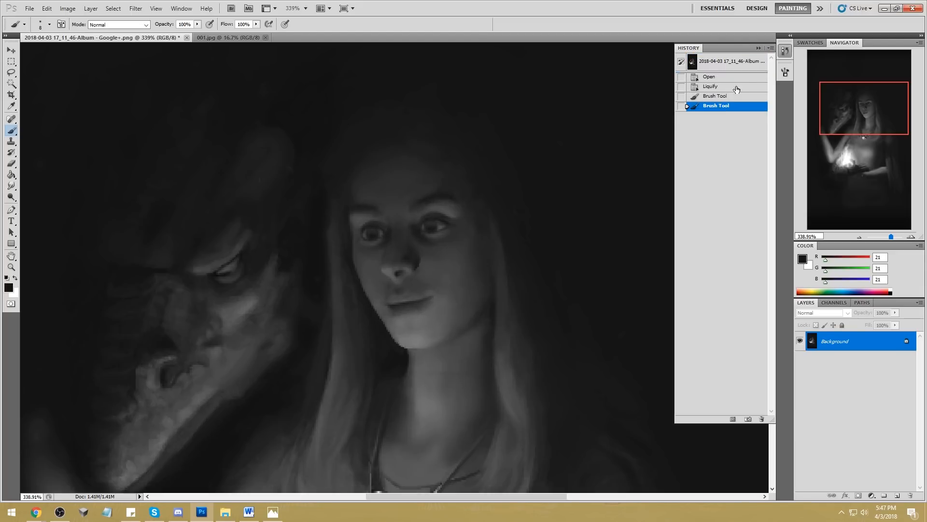
Step: Close the dragon painting and save its changes
left_click(759, 48)
double_click(668, 12)
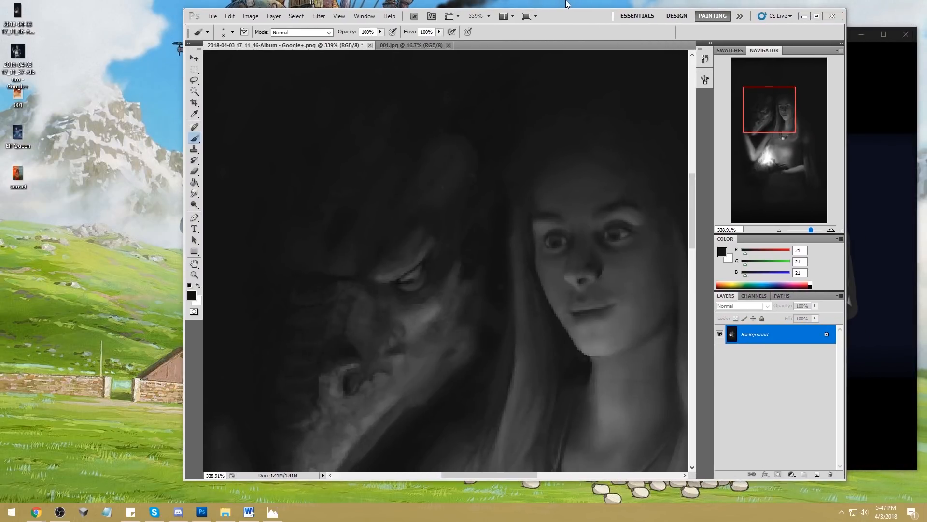
left_click(370, 45)
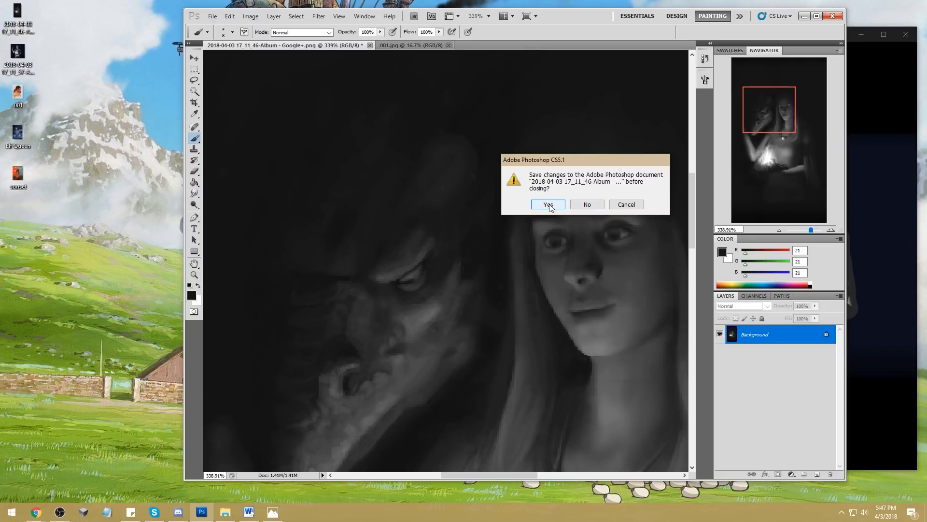
left_click(549, 204)
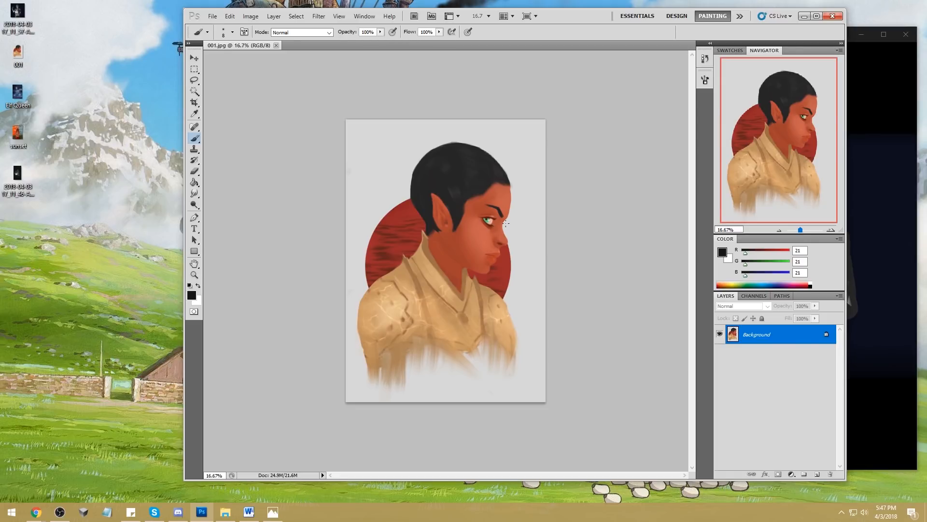
Step: Smudge the dark streaks of the red circle behind the portrait in 001.jpg at 10% strength
key("z")
left_click_drag(367, 145, 535, 319)
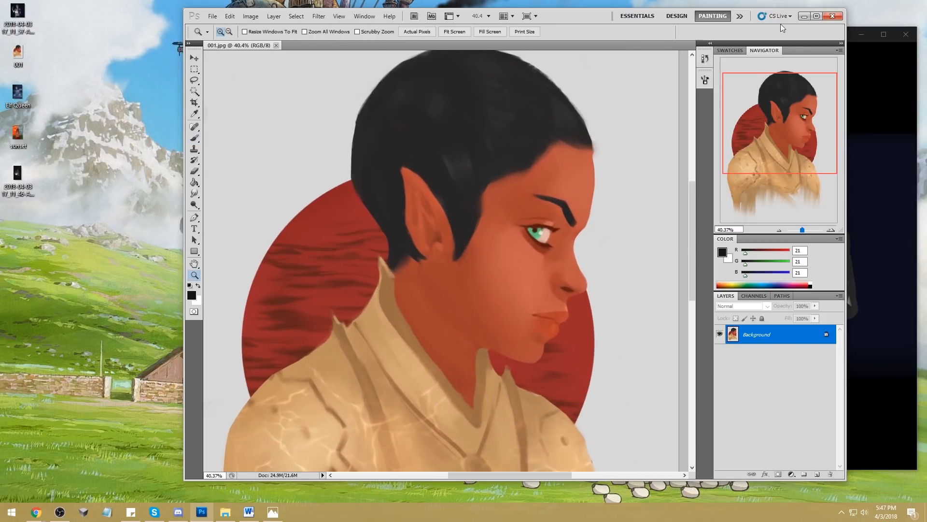
left_click(816, 16)
key("ctrl+0")
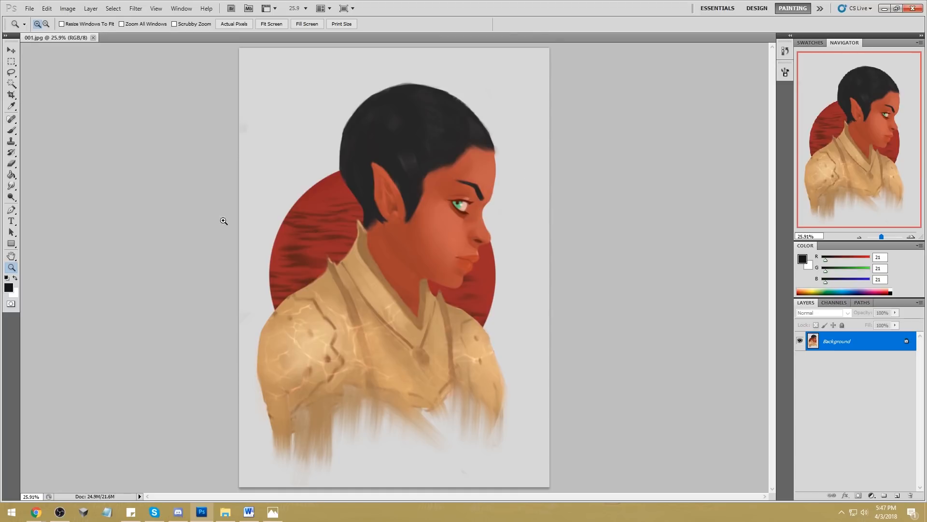
left_click(11, 83)
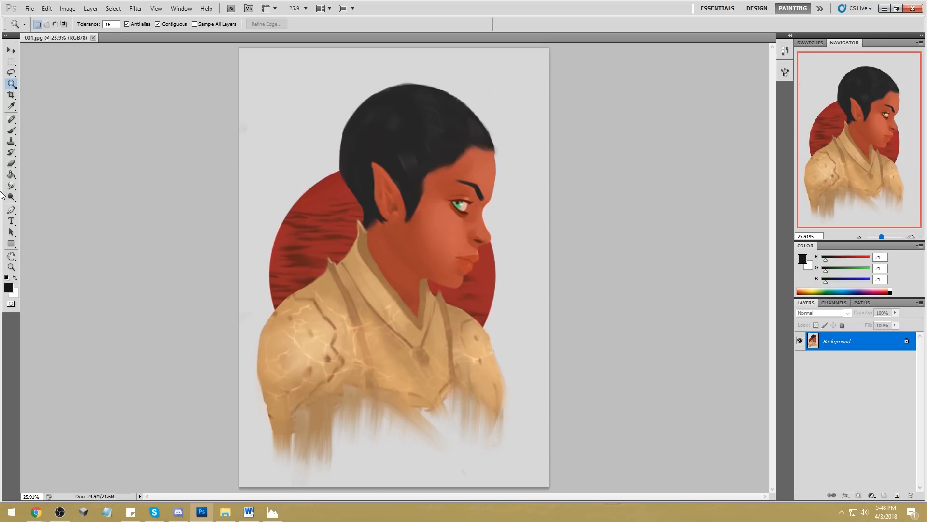
left_click_drag(10, 187, 43, 202)
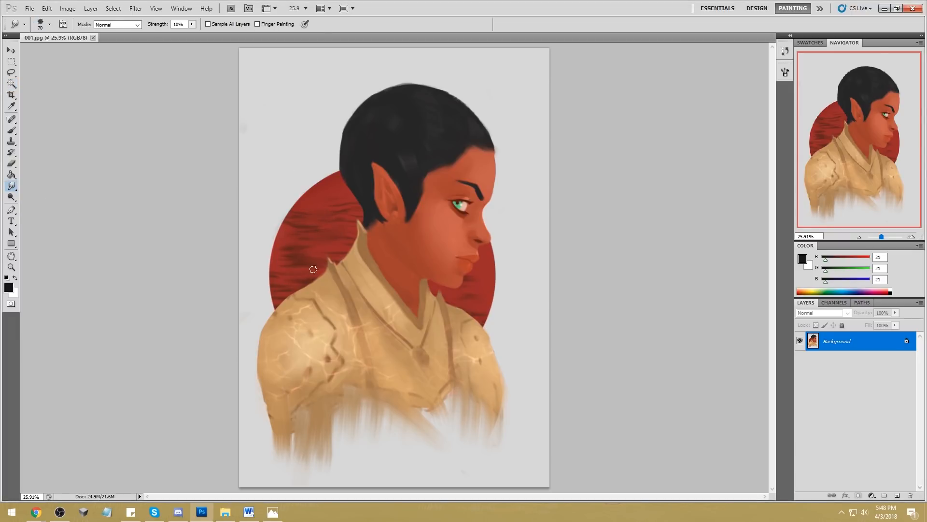
left_click_drag(482, 249, 485, 251)
left_click_drag(468, 284, 477, 315)
left_click_drag(276, 291, 277, 267)
Step: Paint over the green iris with a pale eye colour sampled from the portrait, using a 40 px brush
key("b")
right_click(469, 215)
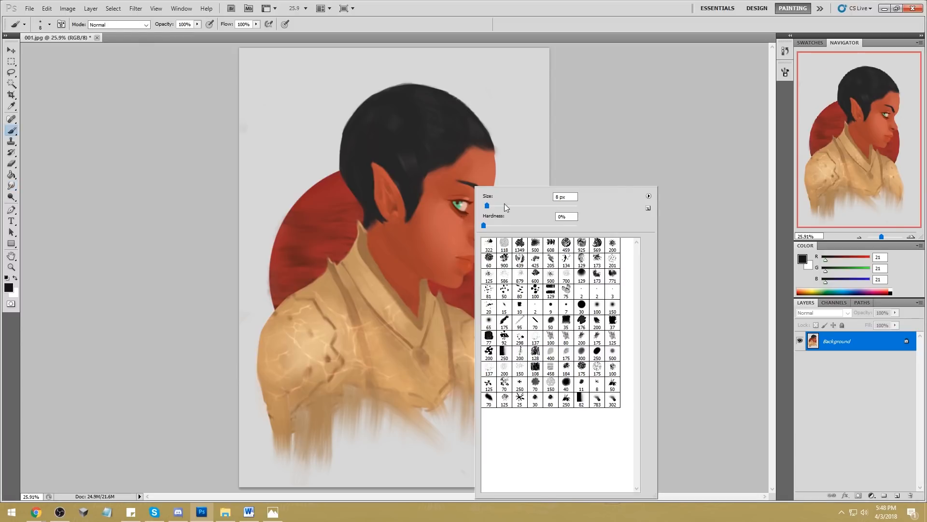
left_click(565, 338)
left_click(681, 160)
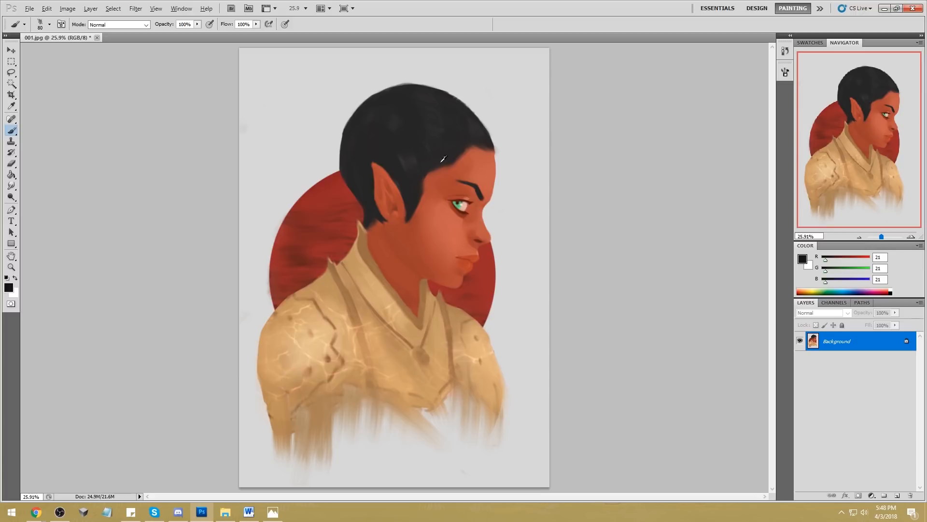
left_click(447, 133, "alt")
left_click(462, 205, "alt")
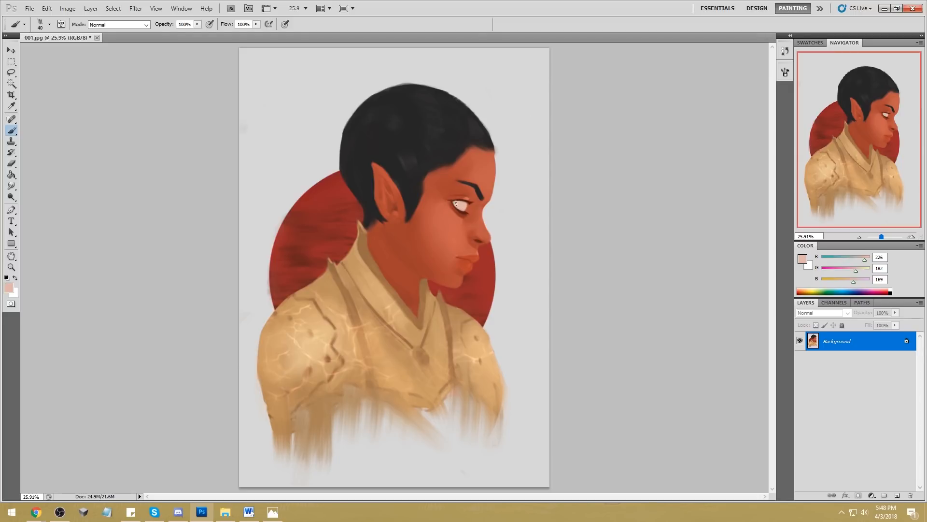
left_click(478, 299, "alt")
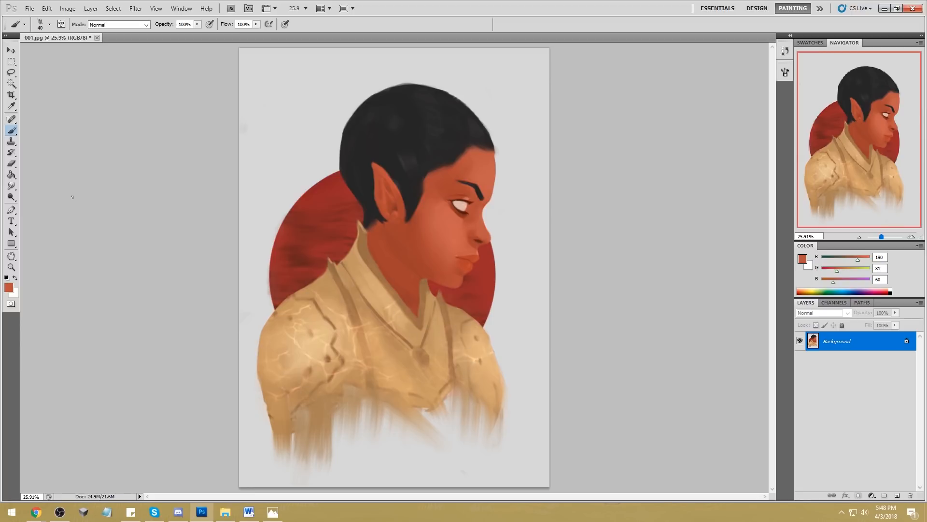
Step: Select the plain grey backdrop with the Magic Wand at tolerance 16, and invert the selection to cover the figure
left_click(11, 83)
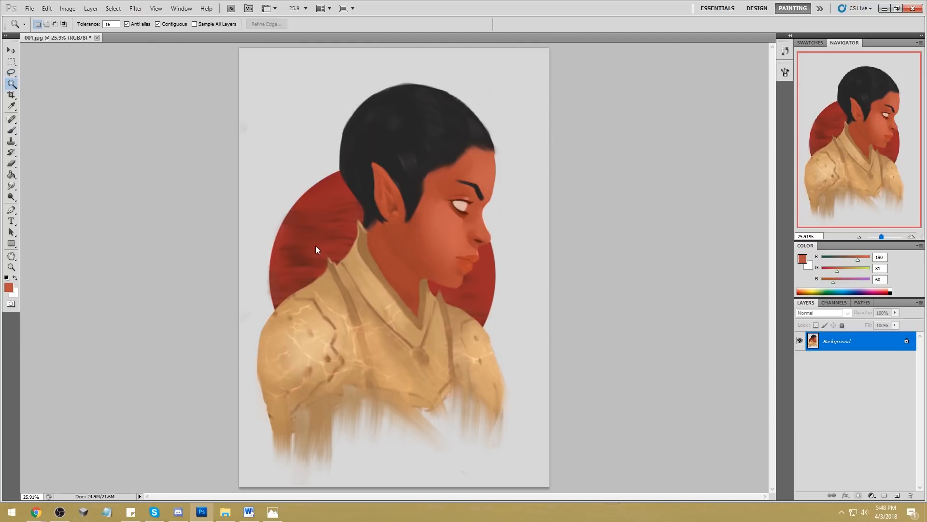
left_click(249, 314)
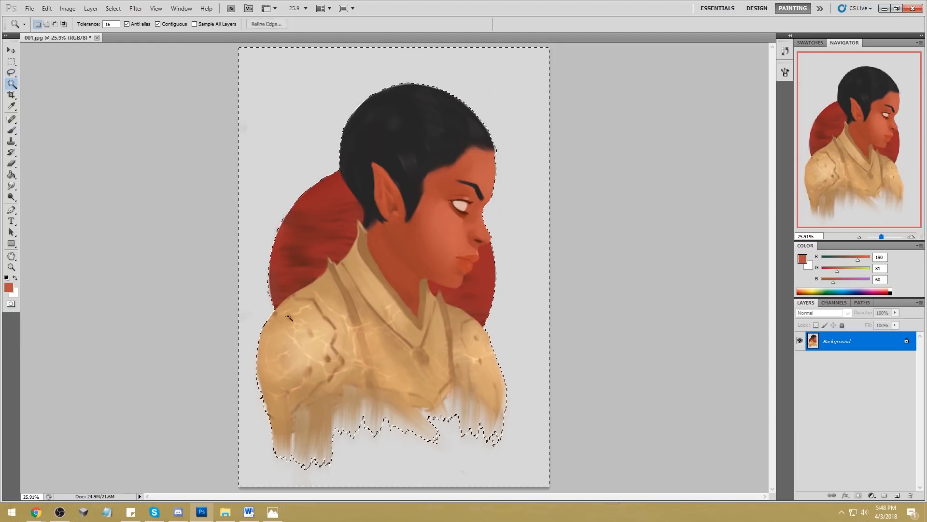
key("l")
right_click(393, 314)
left_click(408, 327)
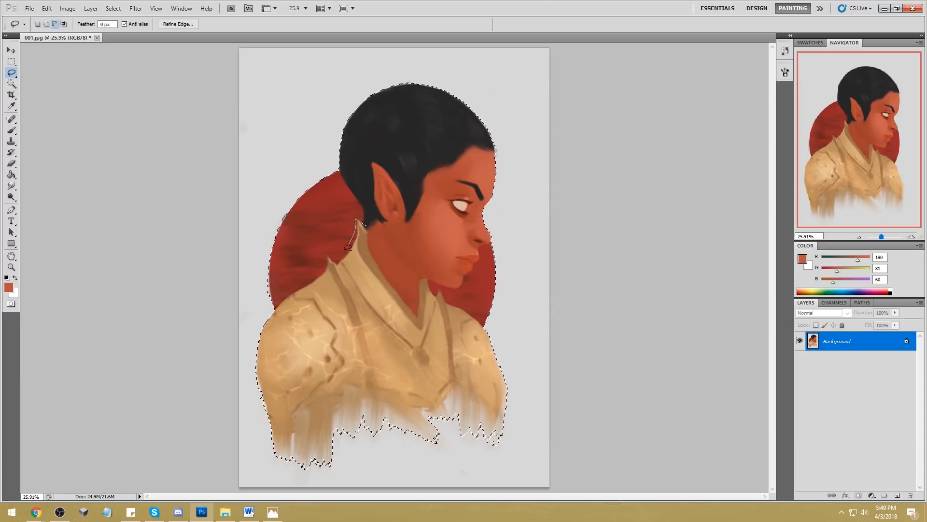
Step: Subtract the head, neck and red circle from the selection with the Lasso, leaving only the tan garment selected
mouse_move(357, 220)
left_mouse_down()
mouse_move(324, 267)
mouse_move(363, 61)
mouse_move(408, 198)
left_mouse_up()
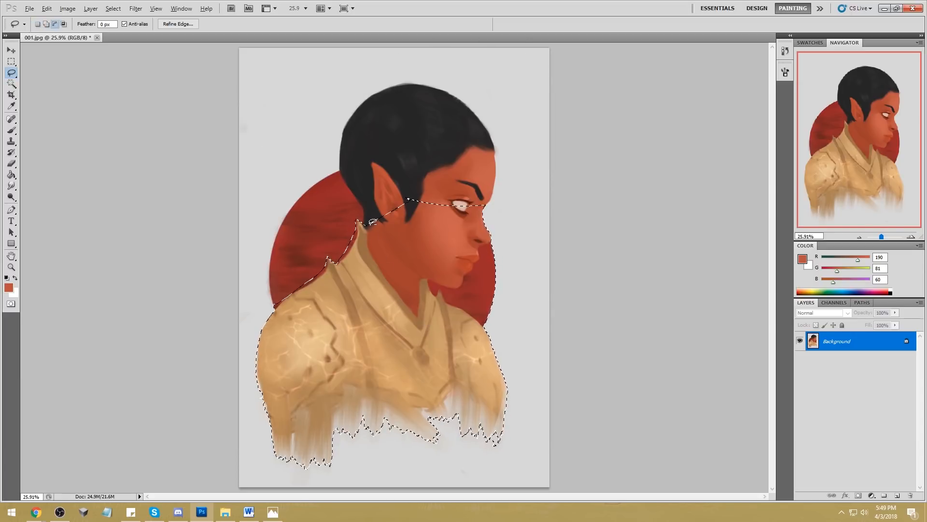
mouse_move(360, 224)
left_mouse_down()
mouse_move(416, 311)
mouse_move(432, 184)
left_mouse_up()
mouse_move(391, 276)
left_mouse_down()
mouse_move(414, 313)
mouse_move(421, 278)
mouse_move(473, 199)
mouse_move(411, 213)
left_mouse_up()
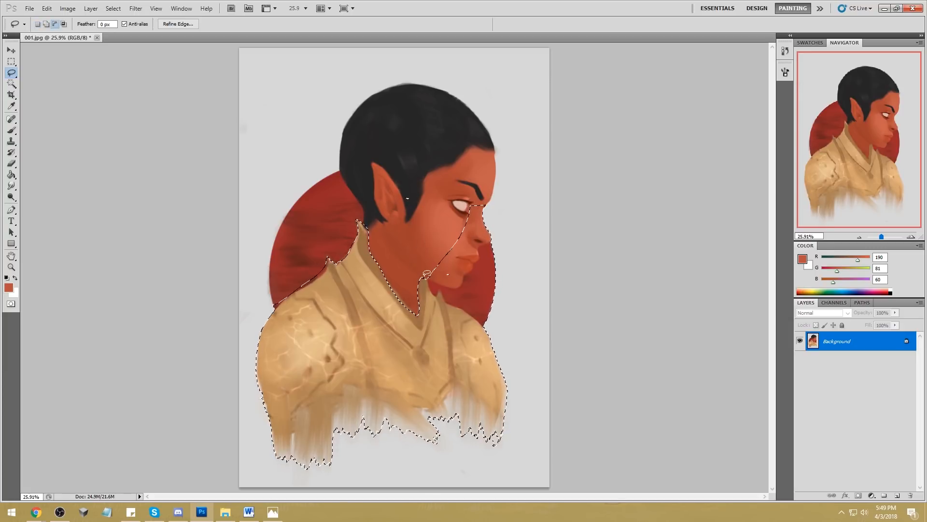
left_click_drag(436, 291, 504, 149)
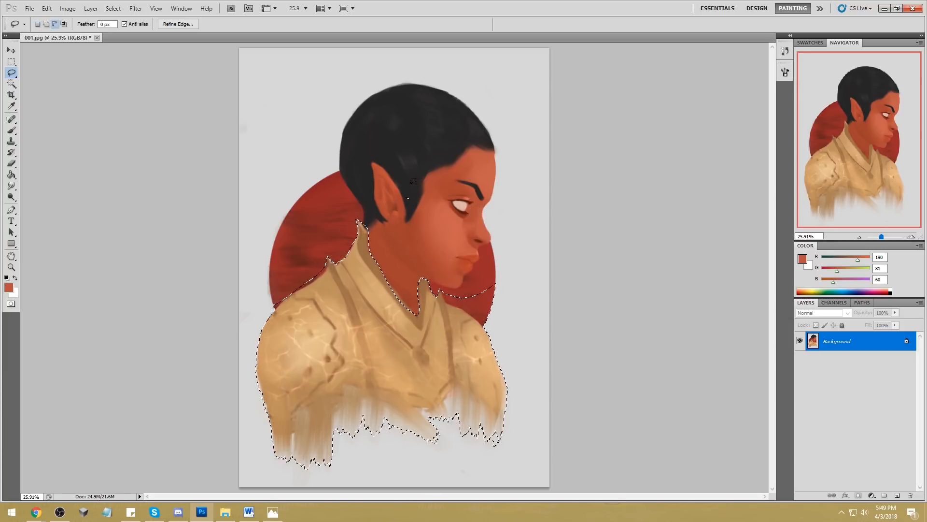
left_click_drag(402, 188, 405, 187)
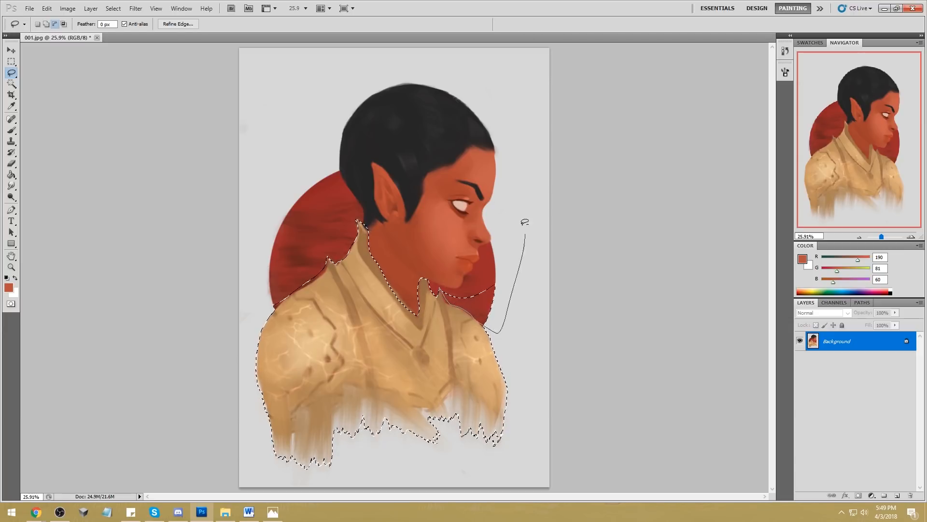
left_click_drag(524, 223, 524, 227, "alt")
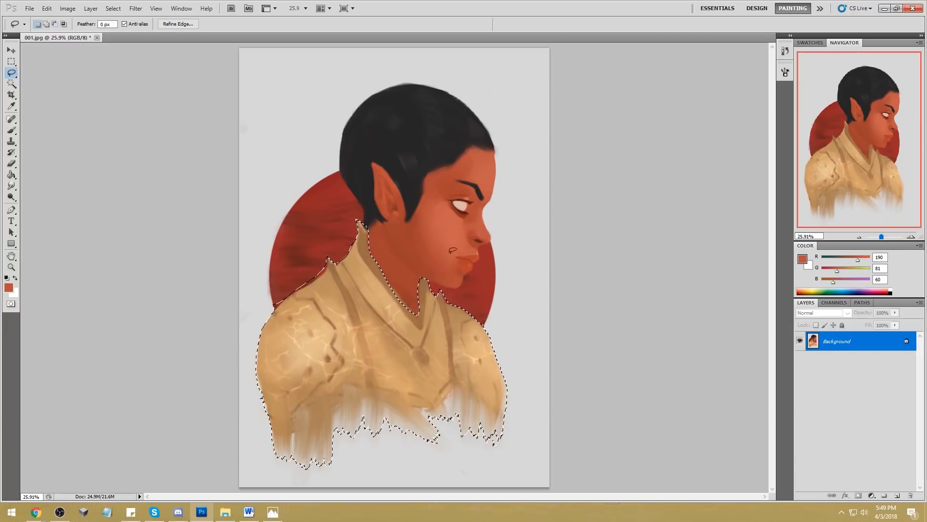
key("m")
right_click(472, 322)
left_click(507, 338)
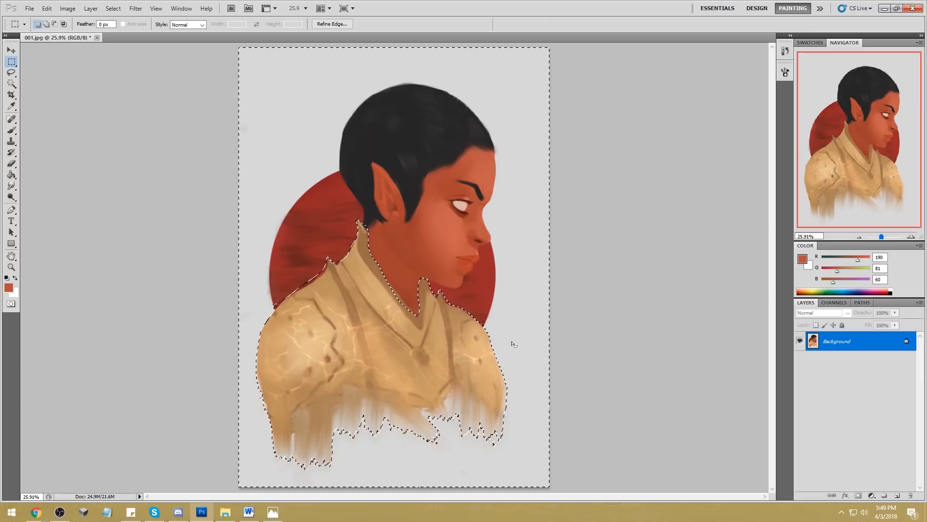
right_click(468, 342)
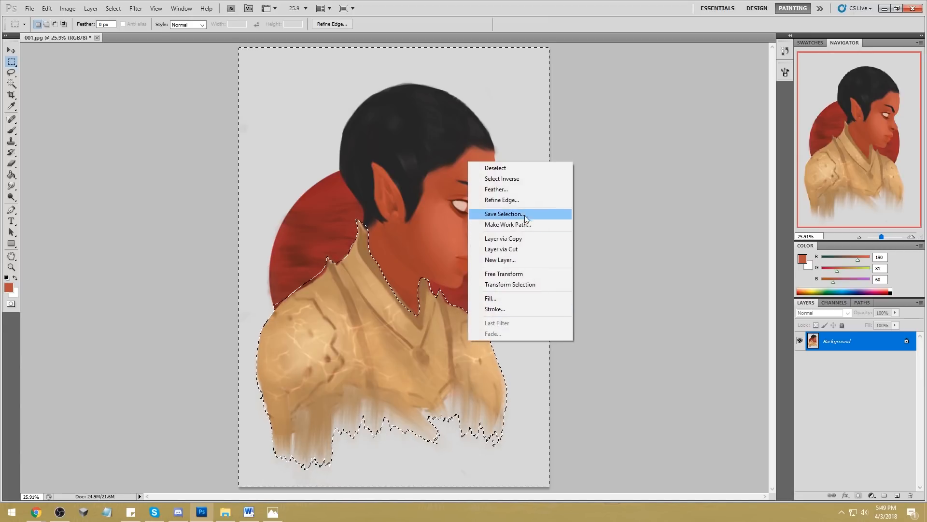
left_click(527, 180)
Step: Try more saturated garment colours with Hue/Saturation, shifting the hue towards yellow at saturation +49 and towards orange at saturation +45
key("ctrl+u")
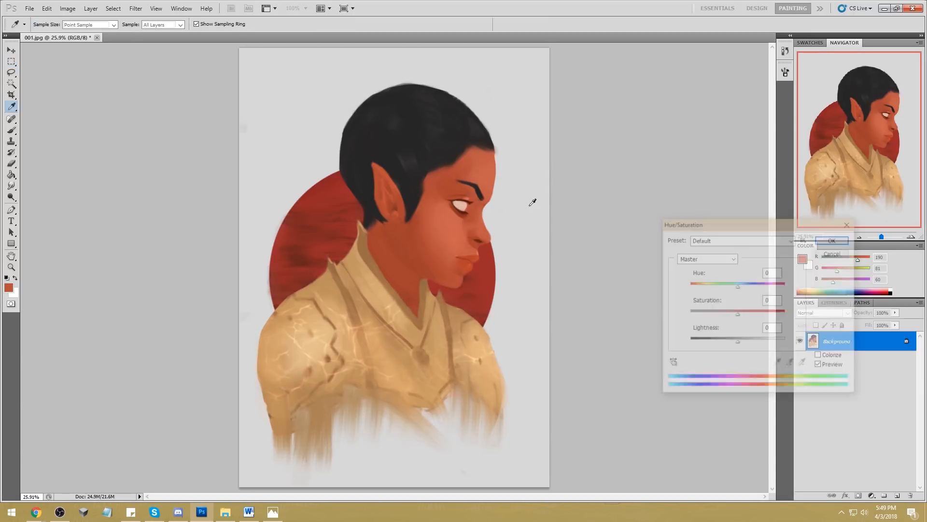
left_click_drag(738, 314, 743, 289)
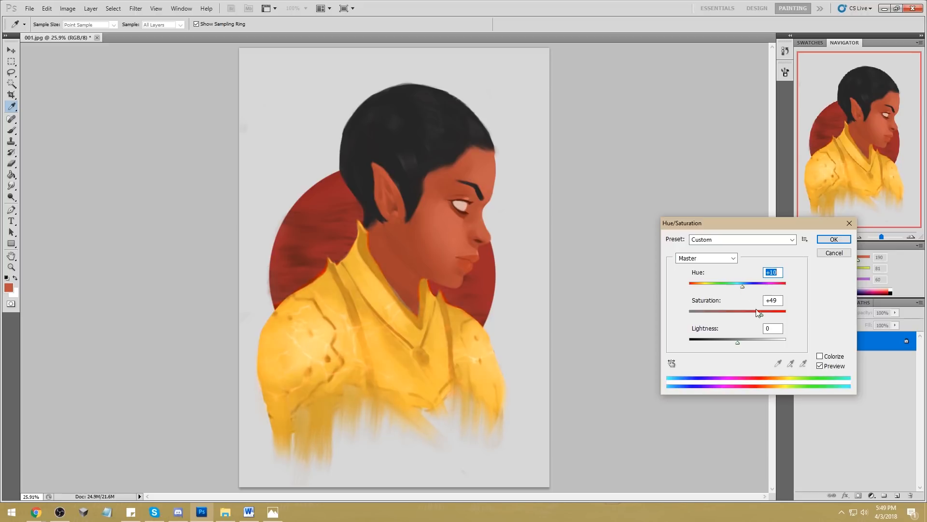
left_click_drag(763, 319, 737, 287)
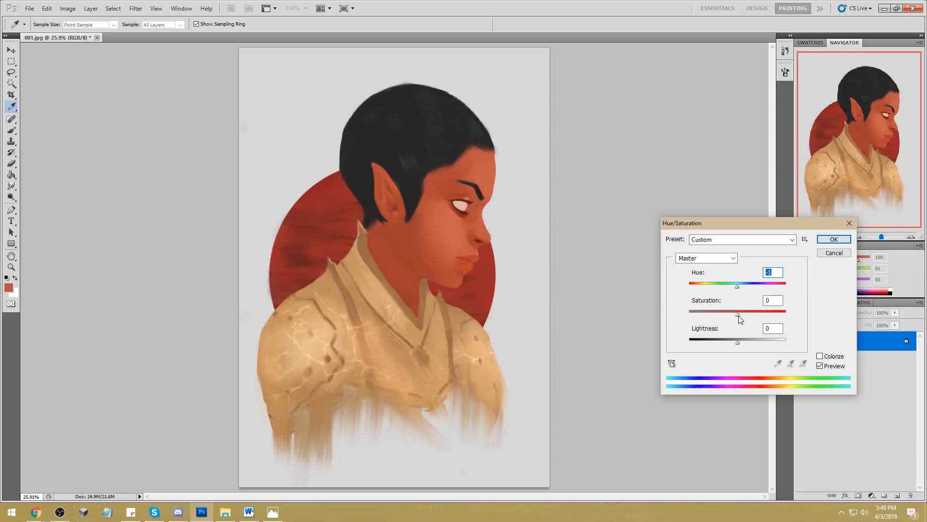
left_click_drag(736, 315, 758, 316)
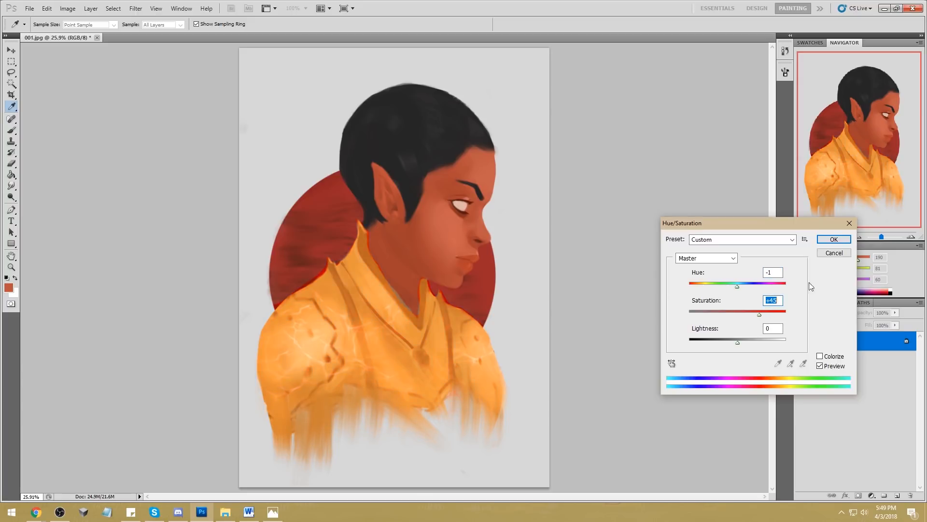
left_click(833, 254)
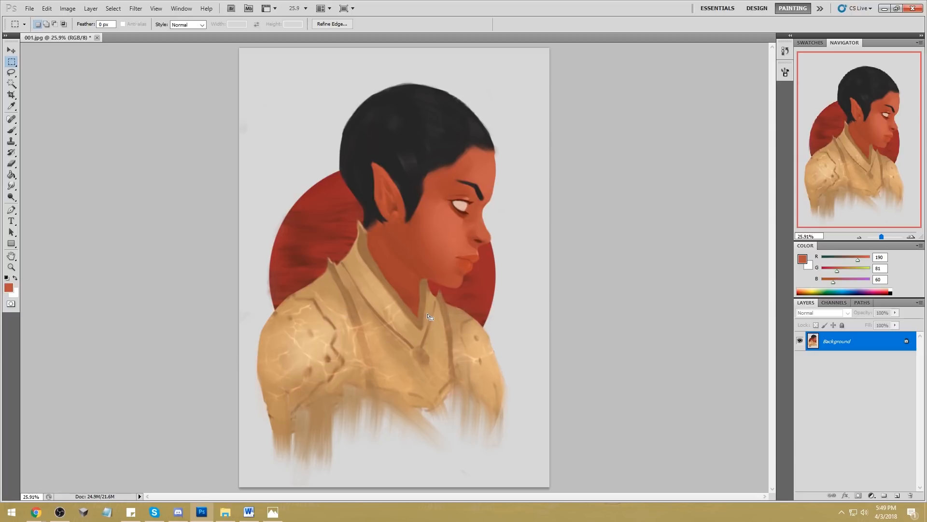
Step: Create a new layer and fill the garment selection with the light grey sampled from the backdrop
key("h")
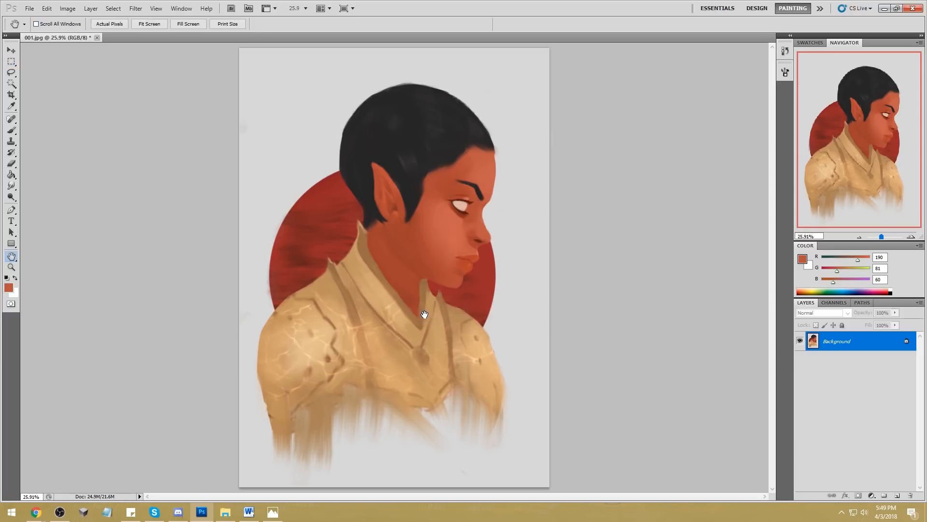
left_click(897, 500)
key("g")
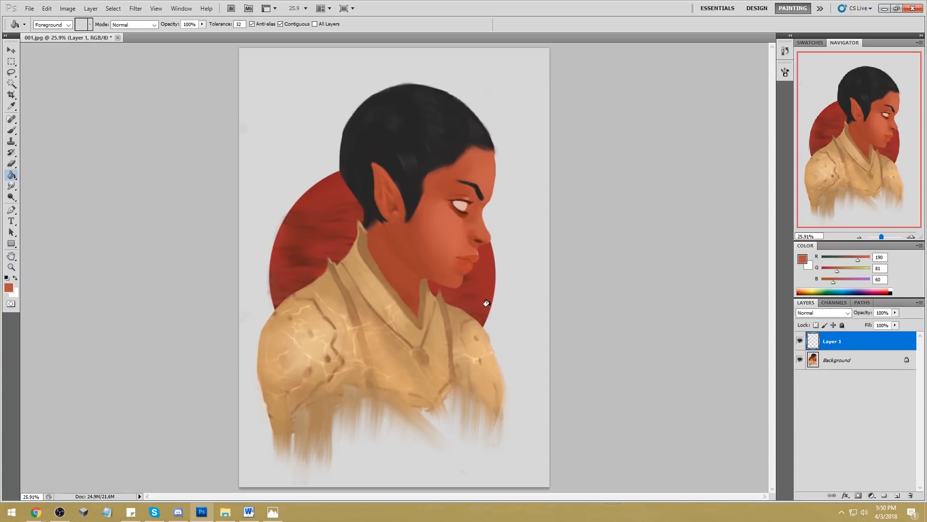
left_click(513, 316, "alt")
left_click(441, 338)
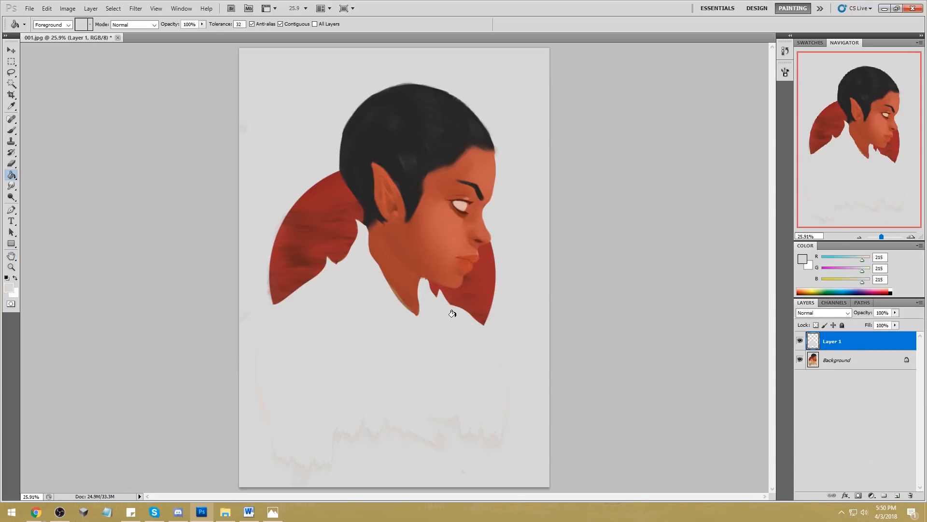
key("ctrl+u")
mouse_move(740, 343)
left_mouse_down()
mouse_move(748, 343)
mouse_move(728, 341)
left_mouse_up()
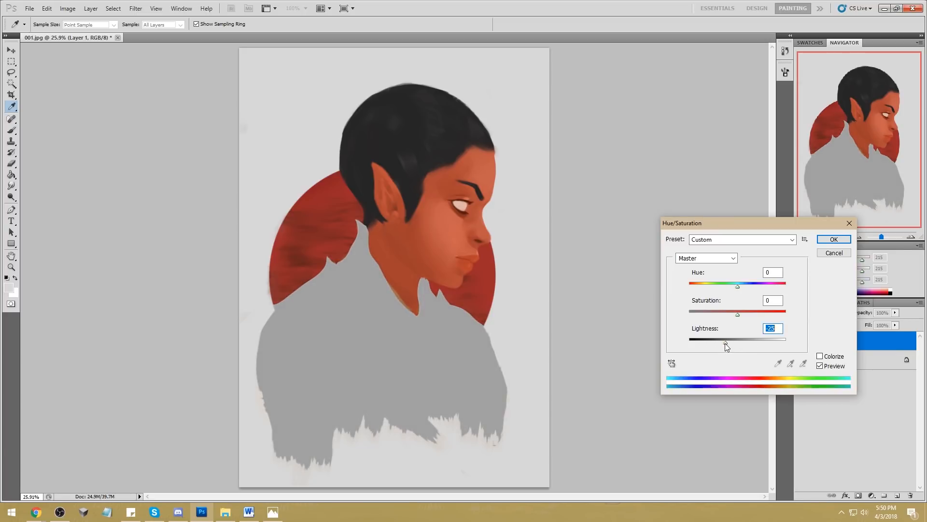
left_click_drag(737, 314, 783, 313)
left_click(834, 253)
Step: Fill the garment with black (000000), and refill it with the near-black sampled from the hair
left_click(810, 265)
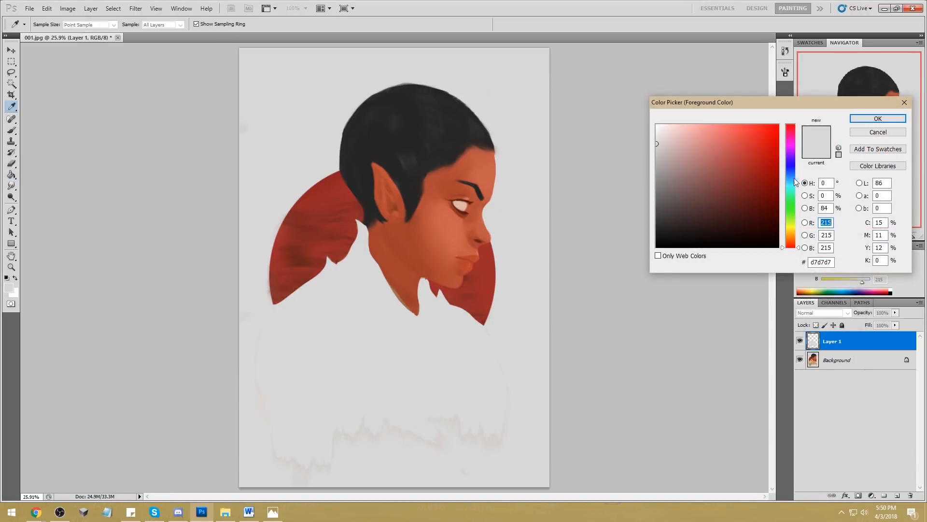
left_click_drag(793, 194, 787, 247)
left_click(657, 247)
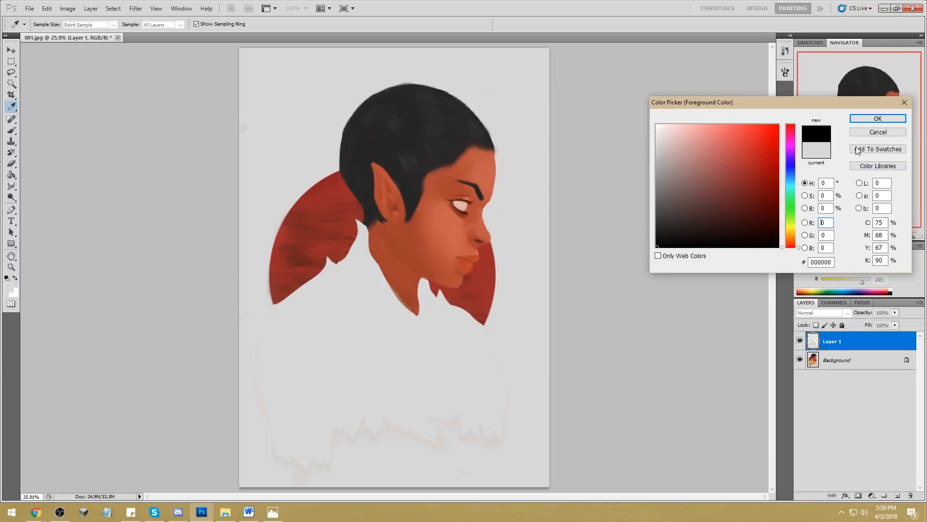
left_click(876, 121)
left_click(439, 358)
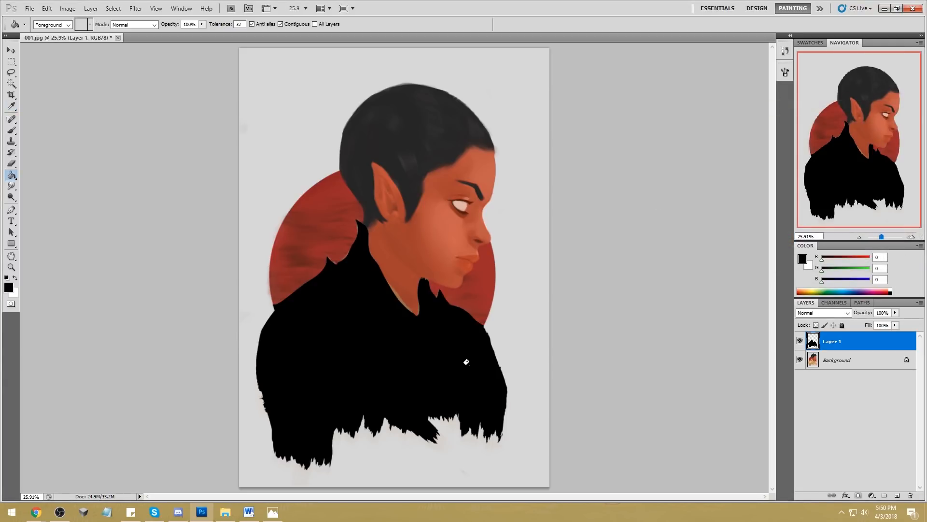
left_click(442, 140, "alt")
left_click(458, 349)
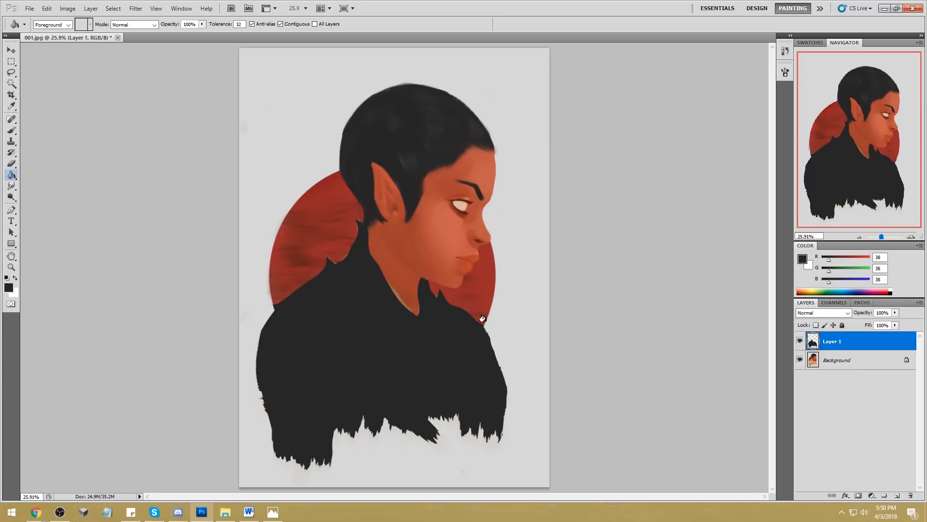
Step: Hide the dark garment layer and clear the selection
left_click(800, 341)
key("m")
right_click(400, 235)
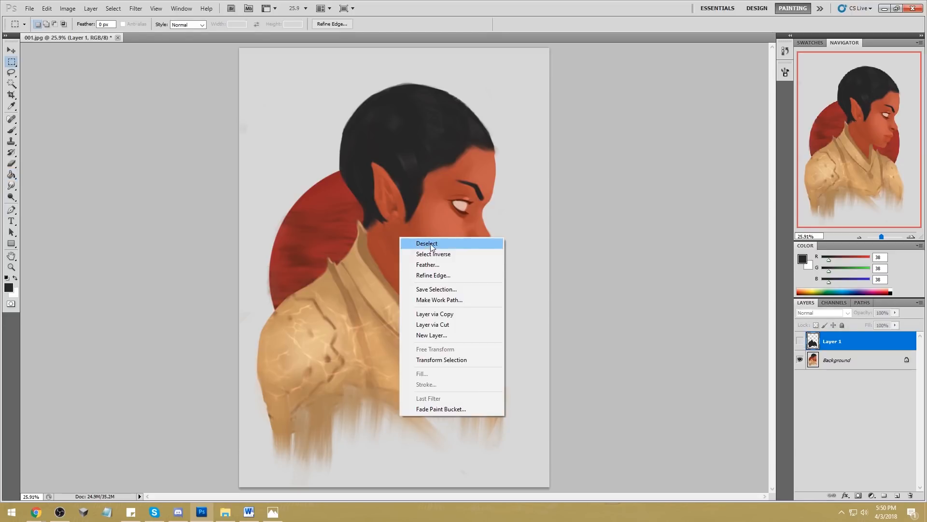
left_click(430, 244)
Step: Add a new layer above the hidden garment layer for repainting the eye
key("b")
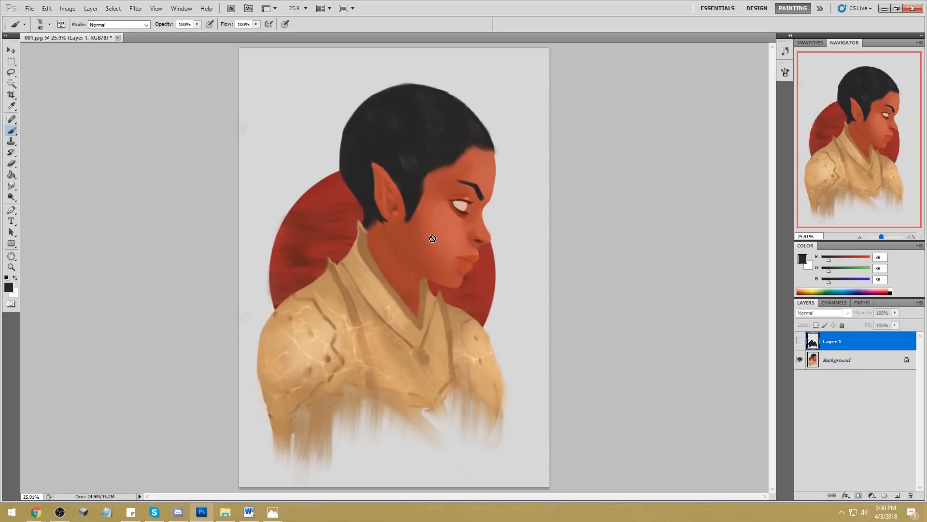
left_click(898, 496)
left_click(414, 167, "alt")
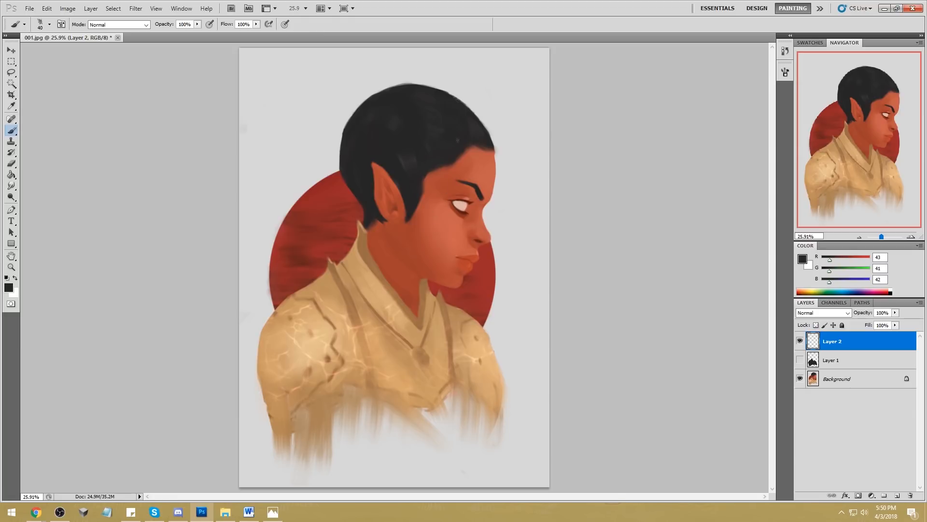
key("z")
mouse_move(363, 131)
left_mouse_down()
mouse_move(410, 169)
mouse_move(510, 297)
left_mouse_up()
key("b")
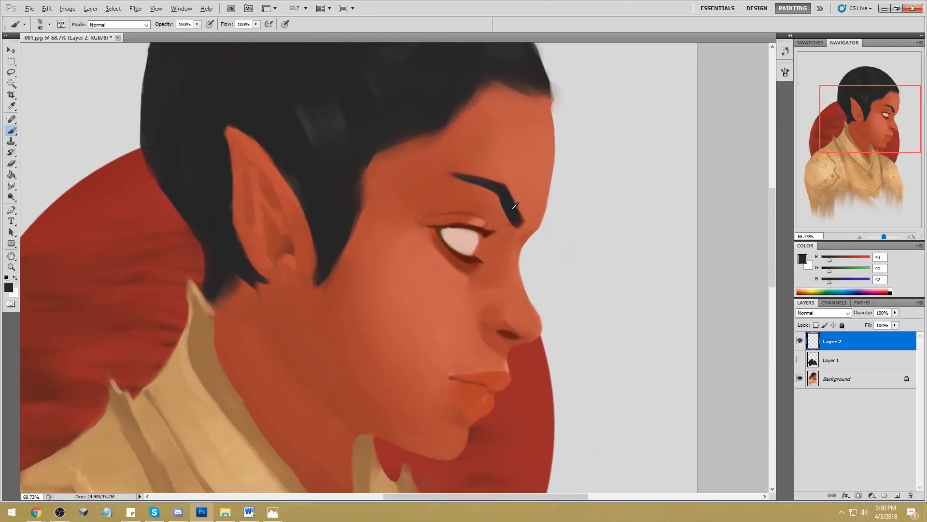
Step: Try painting a dark iris into the blank eye with a 20 px brush in colours sampled from the eyebrow and eyelid
left_click(514, 205, "alt")
key("bracketleft")
mouse_move(472, 229)
left_mouse_down()
mouse_move(472, 243)
mouse_move(481, 235)
mouse_move(470, 245)
mouse_move(471, 231)
mouse_move(473, 245)
left_mouse_up()
key("ctrl+z")
left_click(486, 232, "alt")
key("ctrl+z")
key("ctrl+alt+z")
key("ctrl+0")
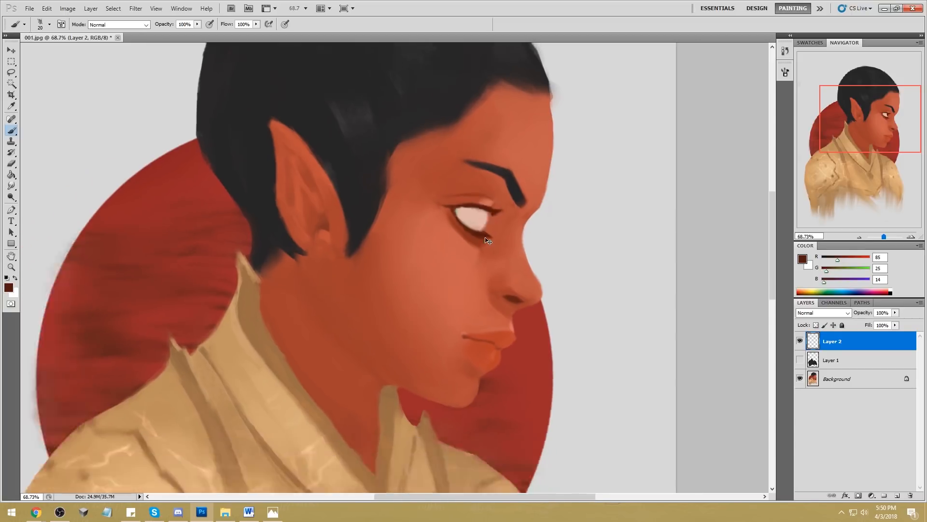
Step: Paint an iris at the front of the eye with the 20 px brush, darkening it with the near-black sampled from the eyebrow
left_click(482, 194, "alt")
left_click_drag(405, 163, 509, 261)
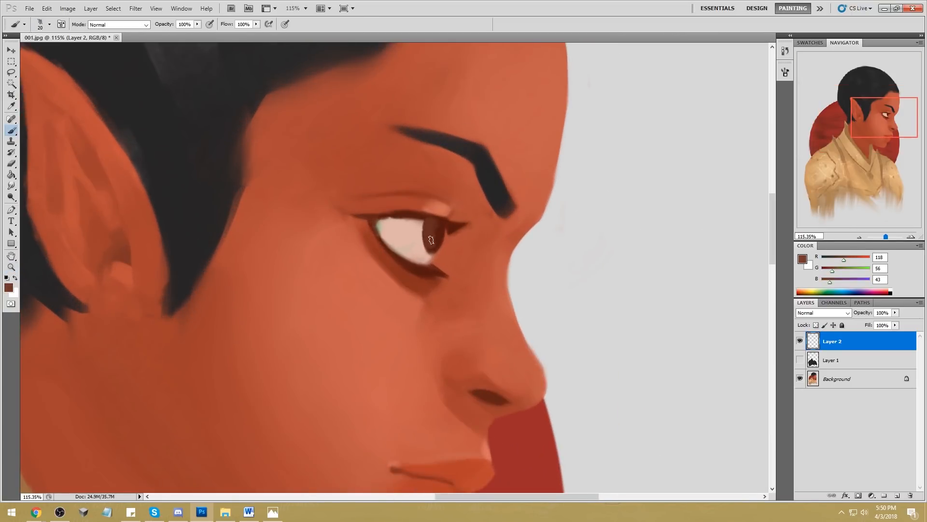
left_click(501, 186, "alt")
mouse_move(425, 225)
left_mouse_down()
mouse_move(430, 245)
mouse_move(440, 225)
left_mouse_up()
left_click(415, 248, "alt")
left_click(446, 245, "alt")
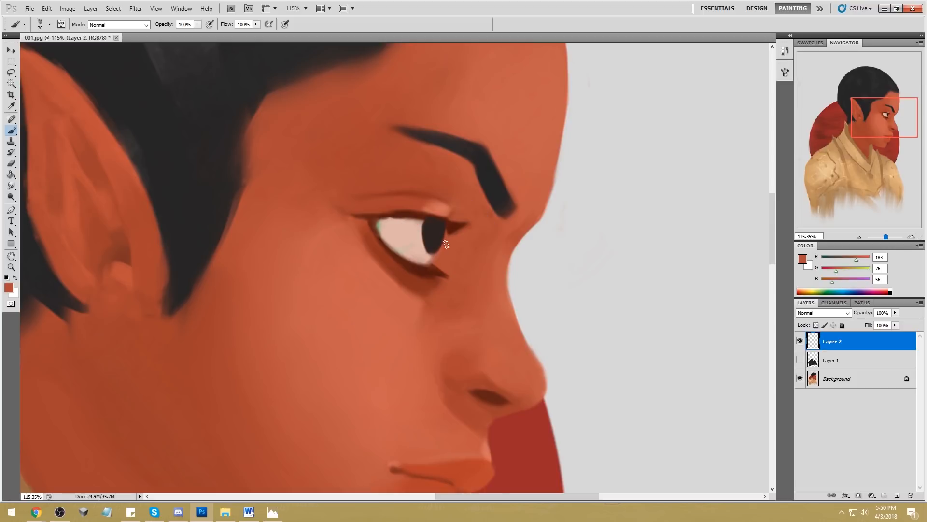
Step: Refine the iris edges and upper lash line with a 15 px brush, using dark and skin tones sampled around the eye
left_click(439, 228, "alt")
key("bracketleft")
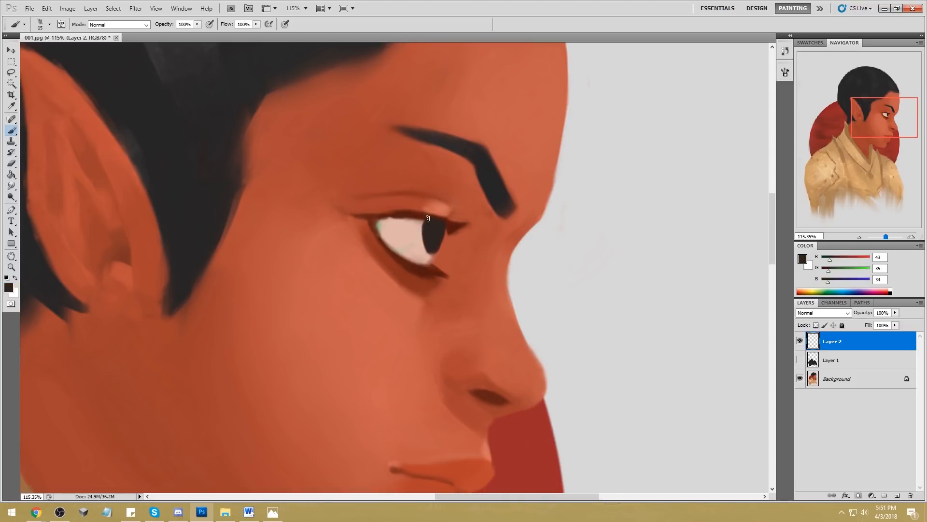
key("bracketleft")
left_click(445, 231, "alt")
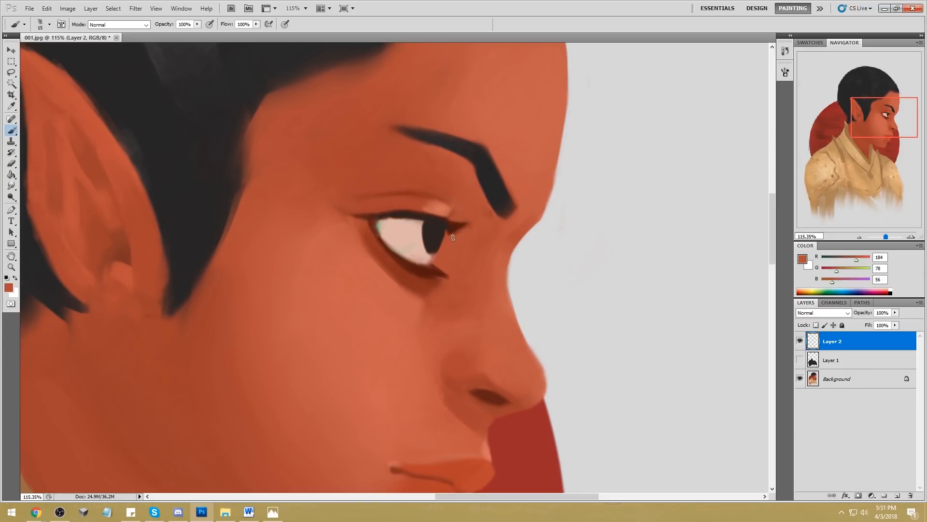
left_click(434, 221, "alt")
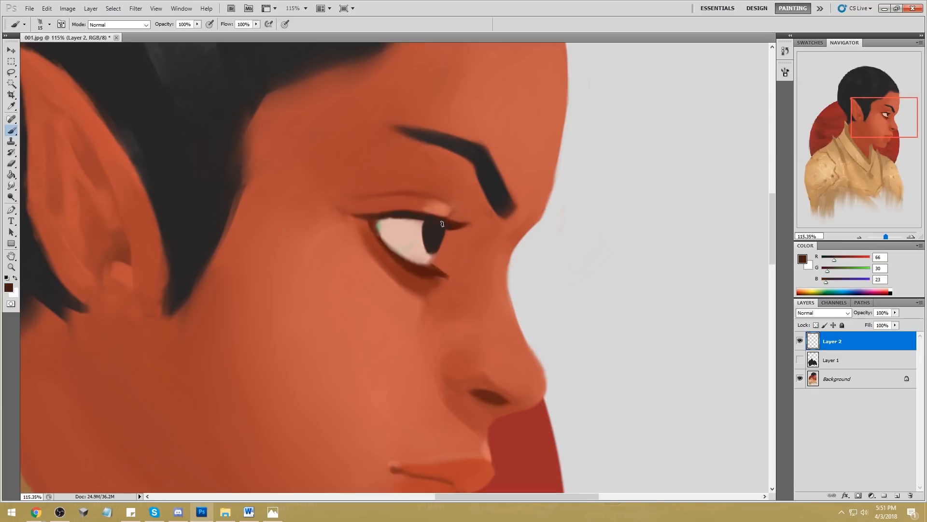
Step: Show the dark garment layer again and make it the active layer
key("ctrl+0")
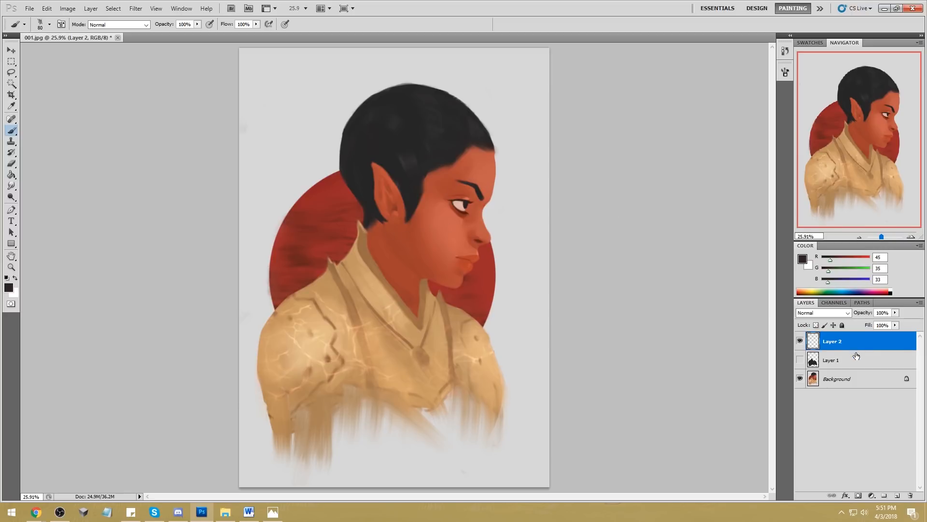
left_click(801, 359)
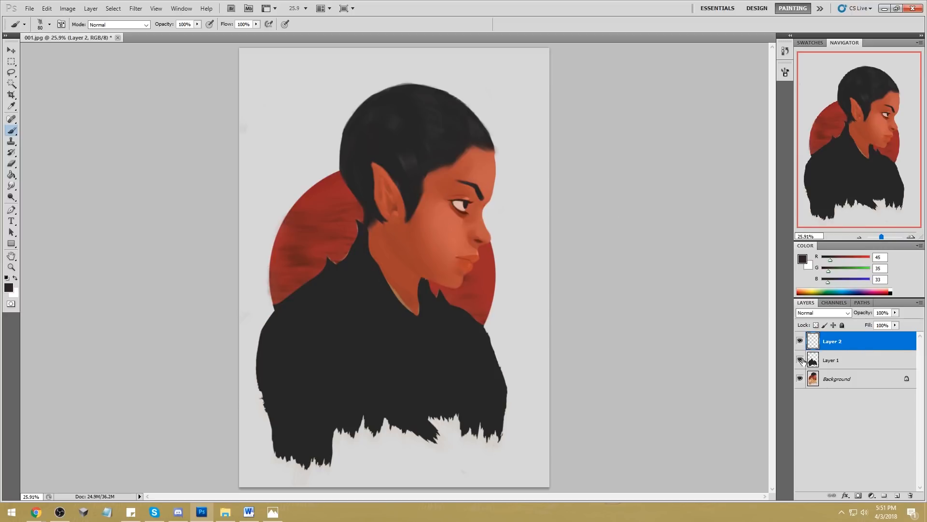
left_click(829, 369)
key("ctrl+u")
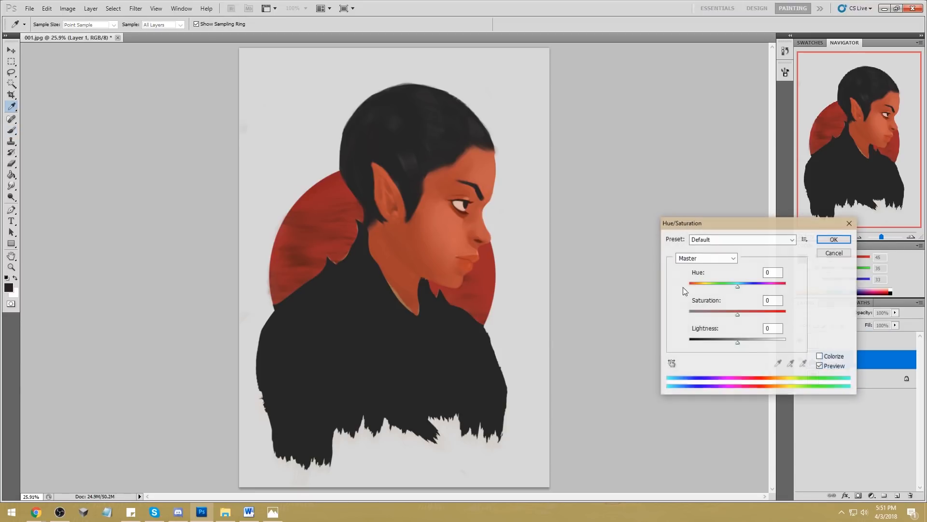
left_click_drag(738, 314, 816, 309)
left_click(834, 255)
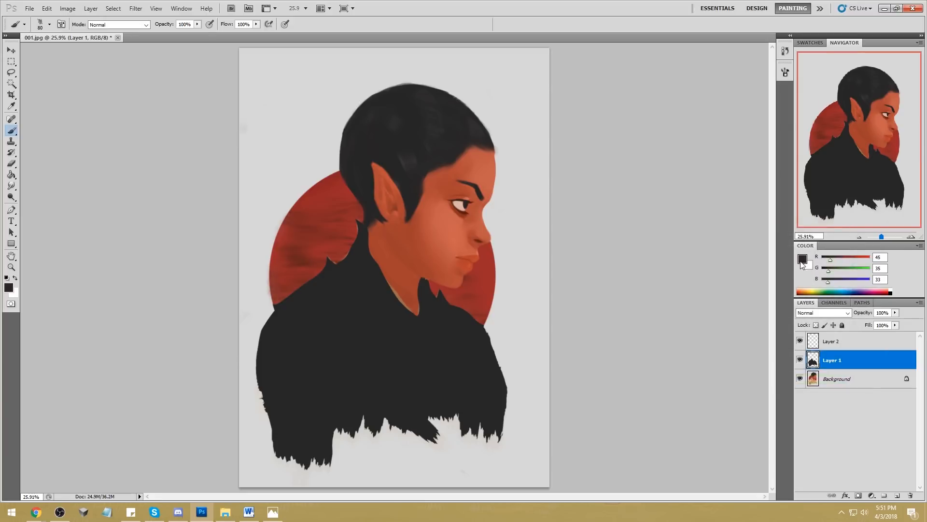
Step: Try filling the garment with the red sampled from the circle behind the figure (9e2a2b)
left_click(804, 260)
left_click(481, 284)
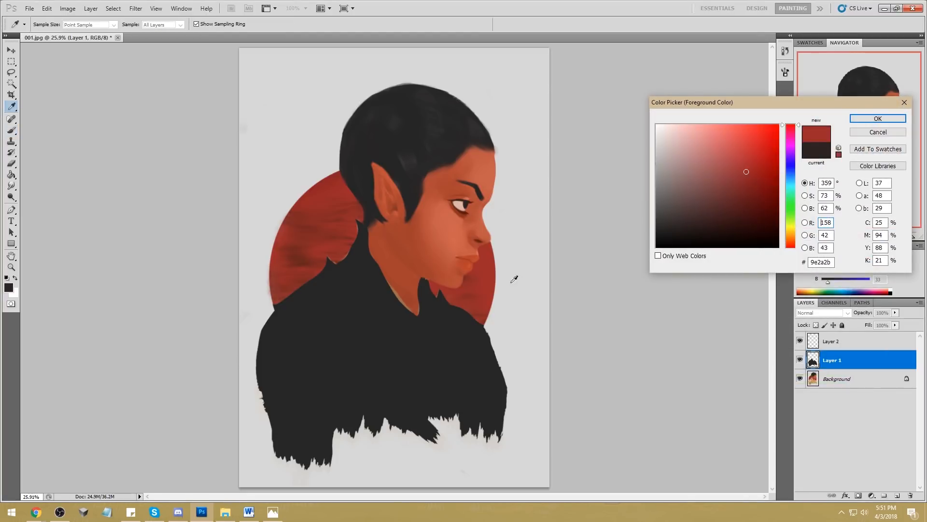
left_click(879, 118)
key("g")
left_click(431, 343)
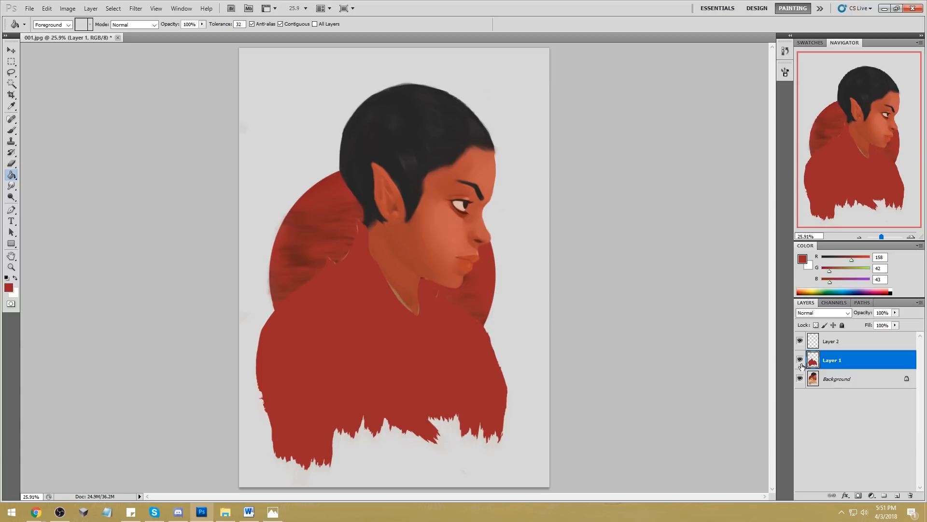
key("ctrl+z")
Step: Try filling the plain backdrop on the Background layer with pink, RGB 221, 88, 122
left_click(834, 379)
left_click(803, 259)
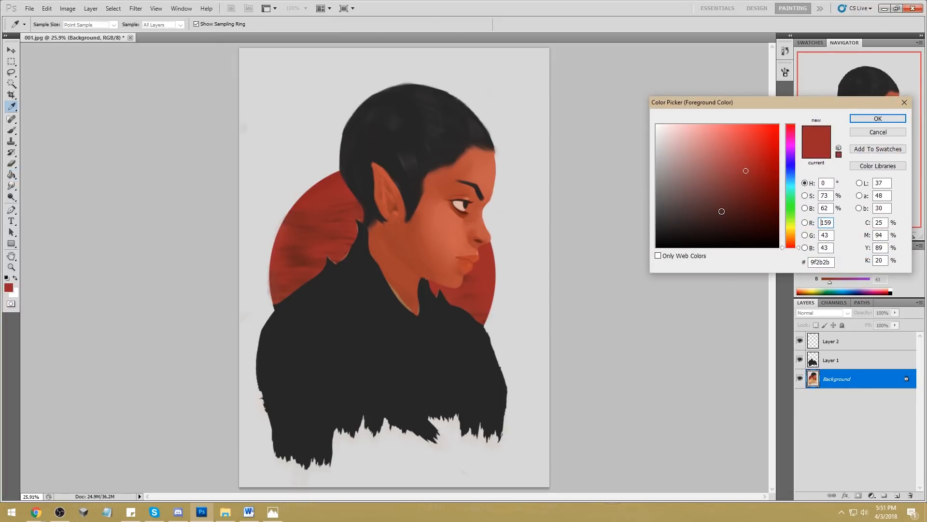
left_click(790, 130)
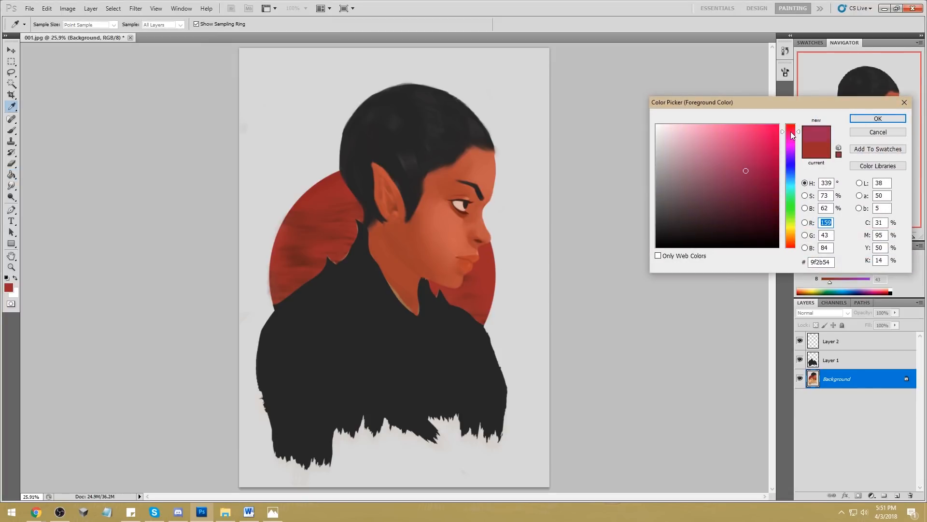
left_click(723, 144)
left_click(878, 119)
key("g")
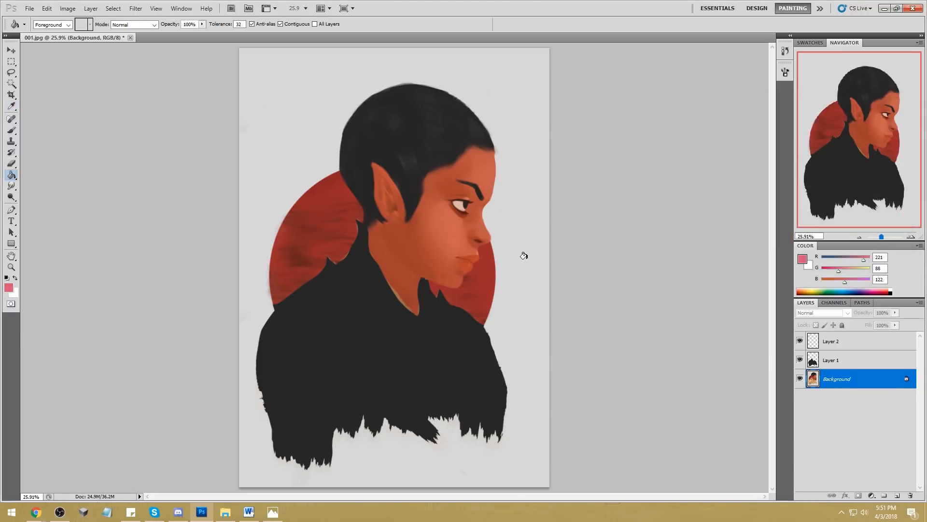
left_click(532, 271)
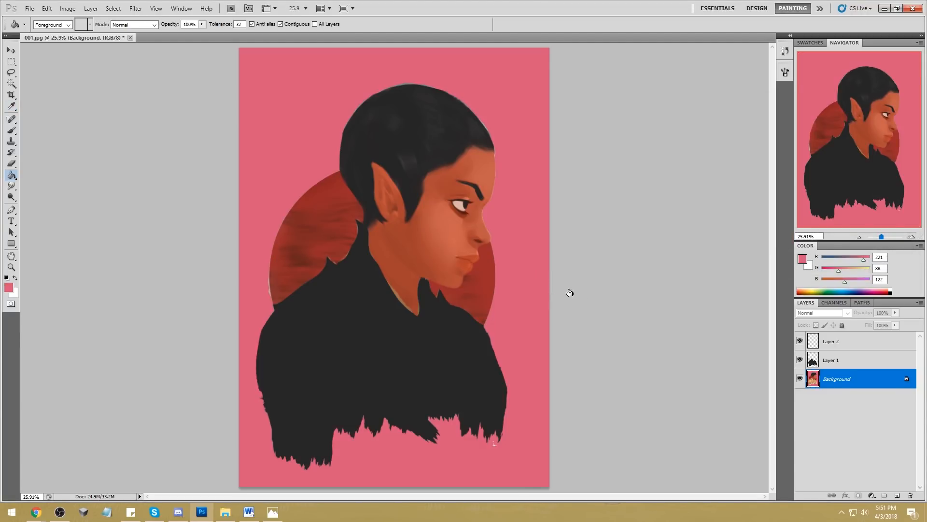
key("ctrl+z")
Step: Try filling the plain backdrop on the Background layer with a muted light blue, RGB 121, 191, 197
left_click(802, 261)
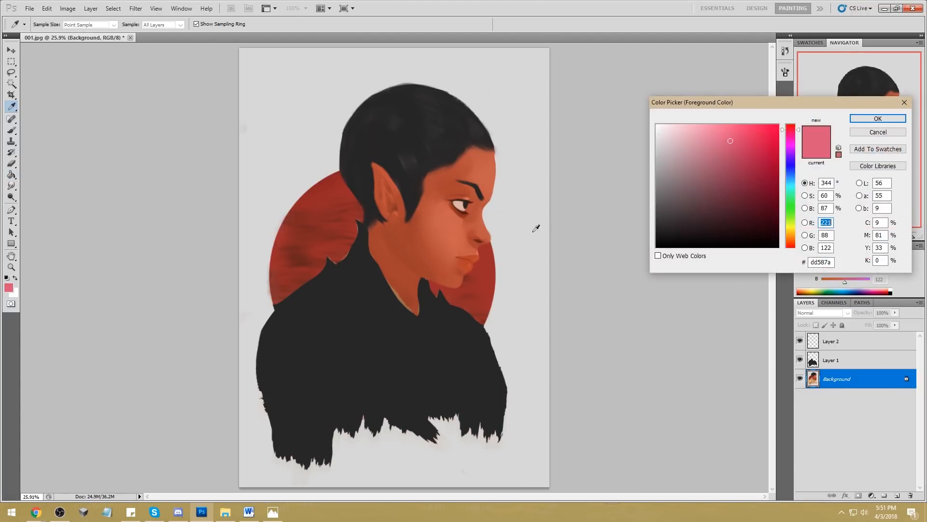
left_click(483, 280)
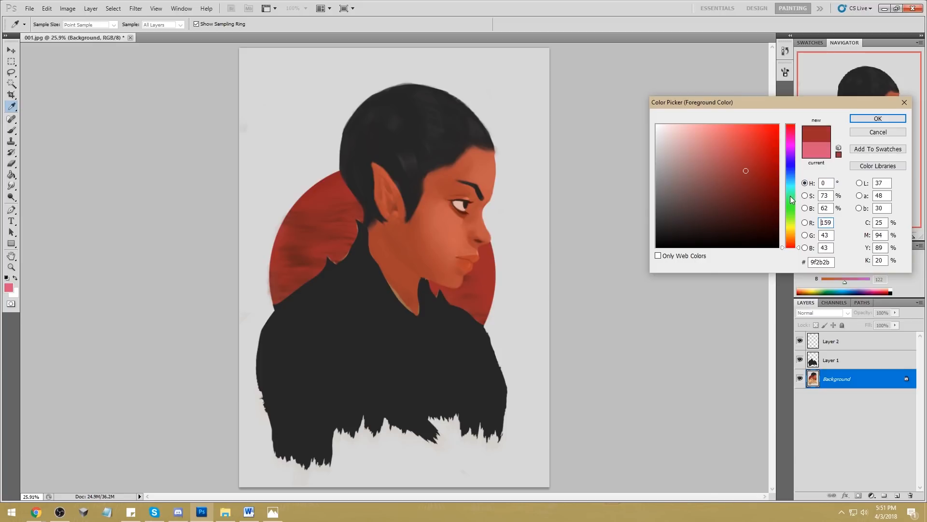
left_click_drag(793, 199, 792, 184)
left_click_drag(686, 160, 706, 152)
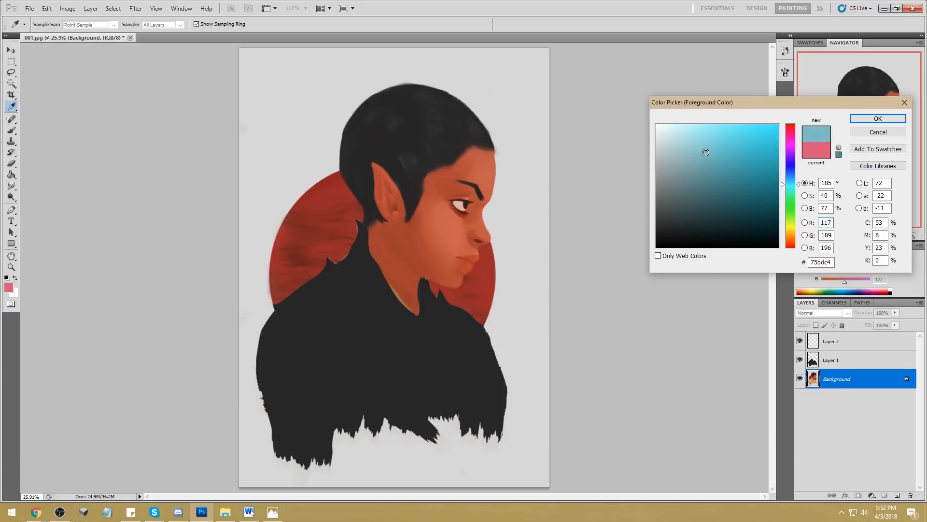
left_click(878, 119)
key("g")
left_click(515, 273)
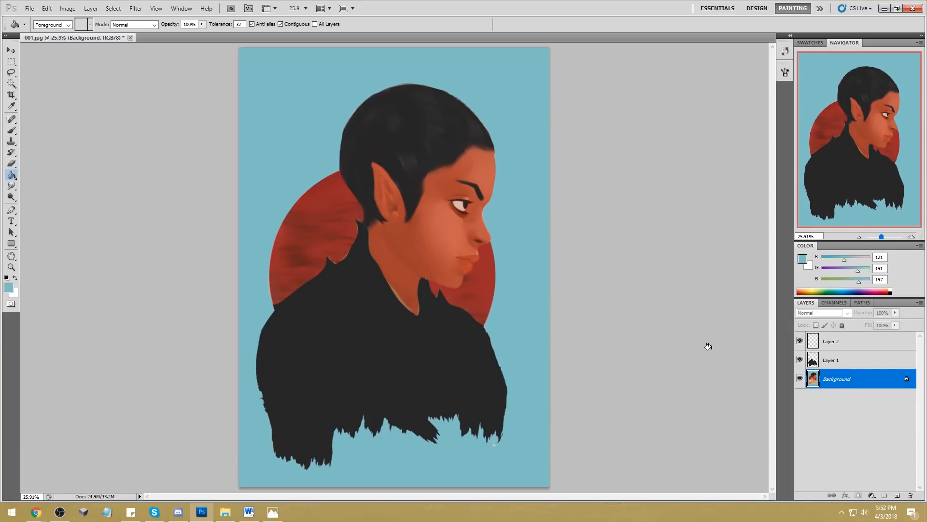
Step: Try filling the flat garment shape on Layer 1 with pale beige, e4ca92
left_click(857, 365)
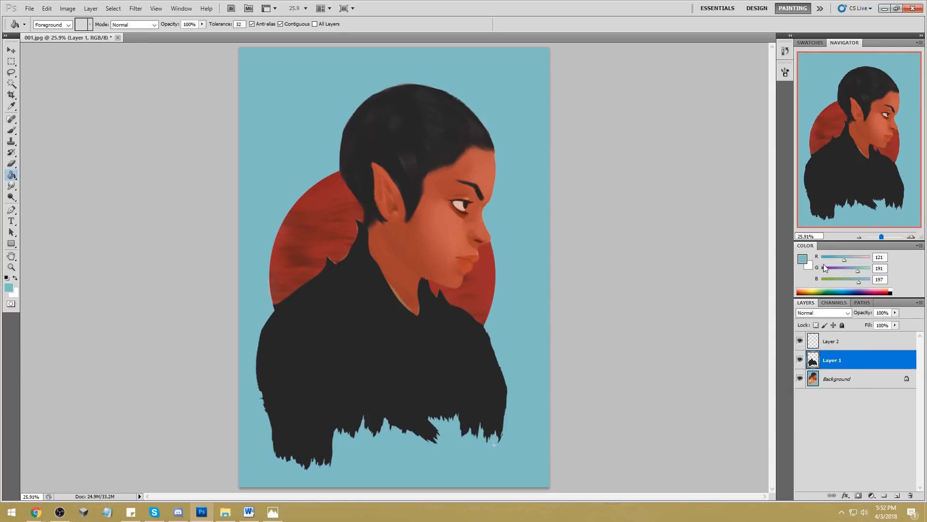
left_click(804, 260)
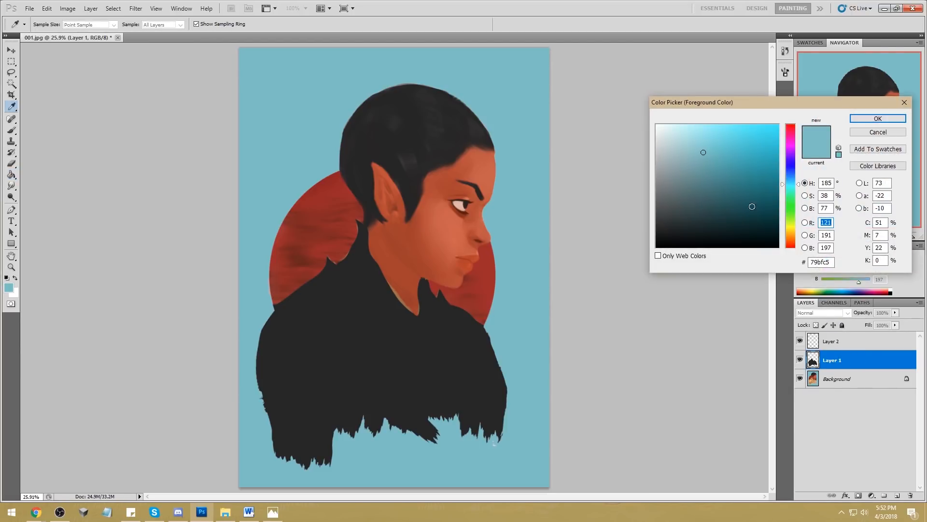
left_click_drag(789, 235, 789, 234)
mouse_move(701, 141)
left_mouse_down()
mouse_move(688, 143)
mouse_move(698, 139)
left_mouse_up()
left_click(700, 138)
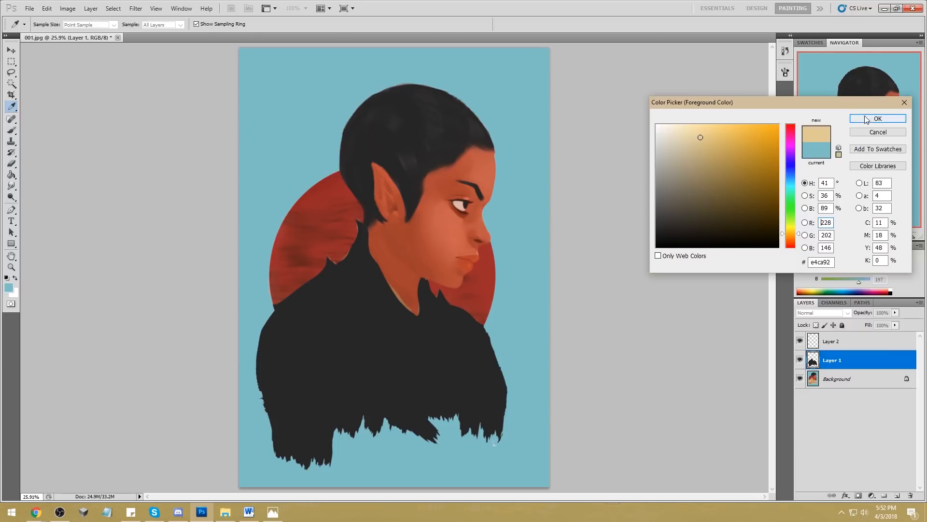
left_click(878, 118)
key("g")
left_click(400, 368)
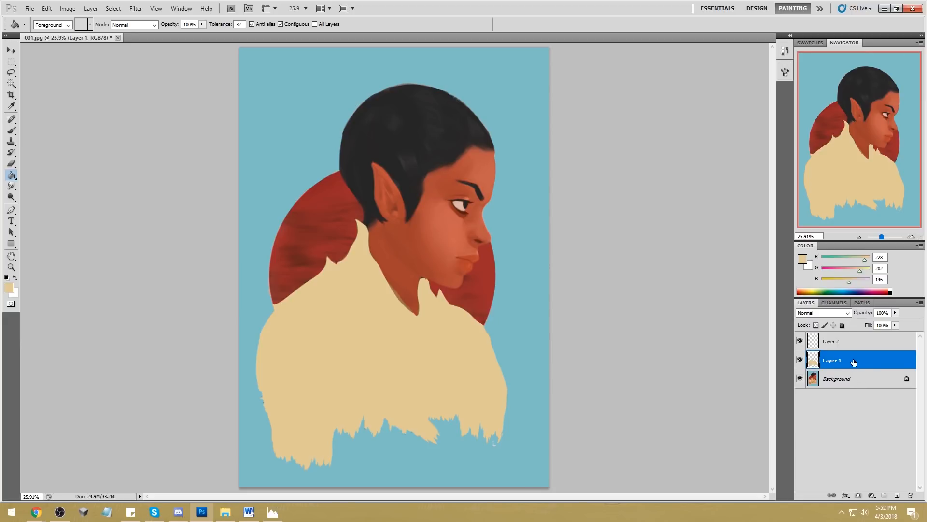
Step: Compare the garment with and without Layer 1, leave that layer hidden and make the Background layer active
left_click(800, 360)
left_click(800, 360)
left_click(800, 359)
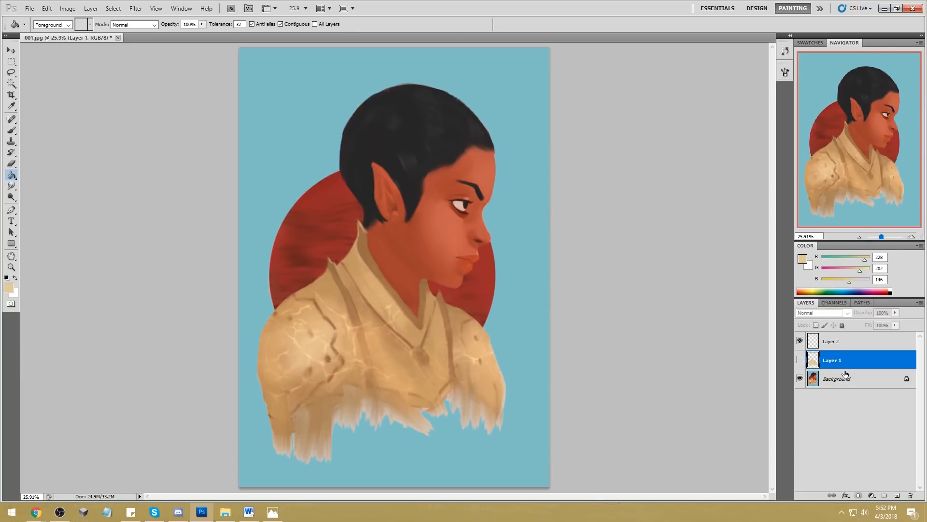
left_click(857, 383)
Step: Try filling the backdrop behind the figure with pure white, RGB 255, 255, 255
left_click(11, 83)
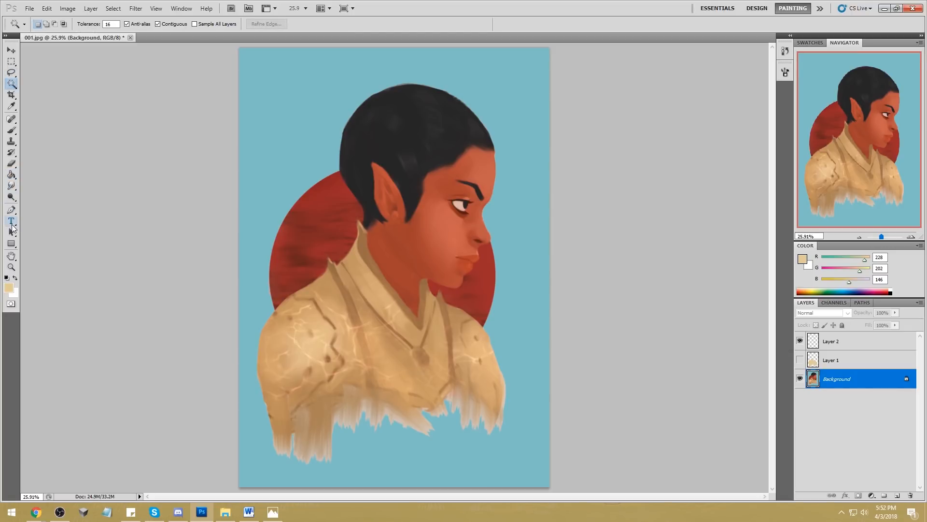
key("g")
left_click(802, 260)
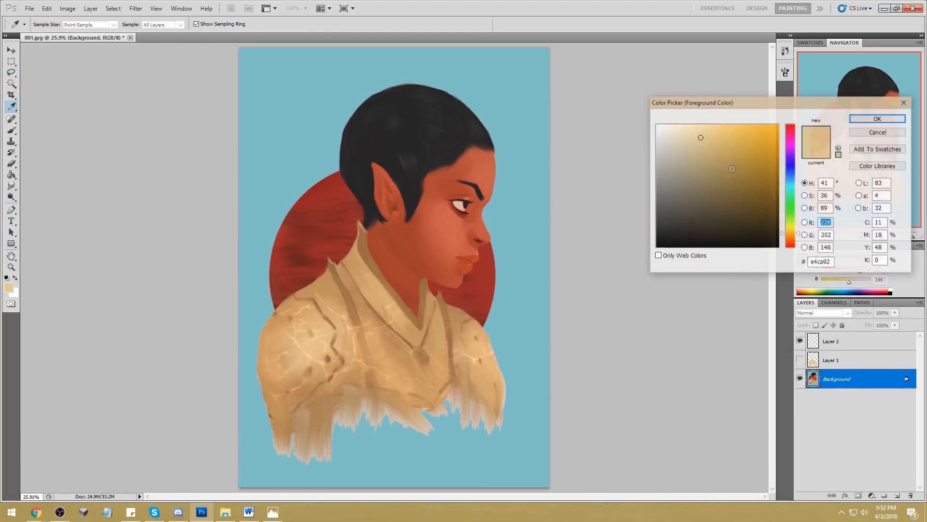
left_click_drag(661, 127, 648, 120)
left_click(878, 118)
left_click(525, 173)
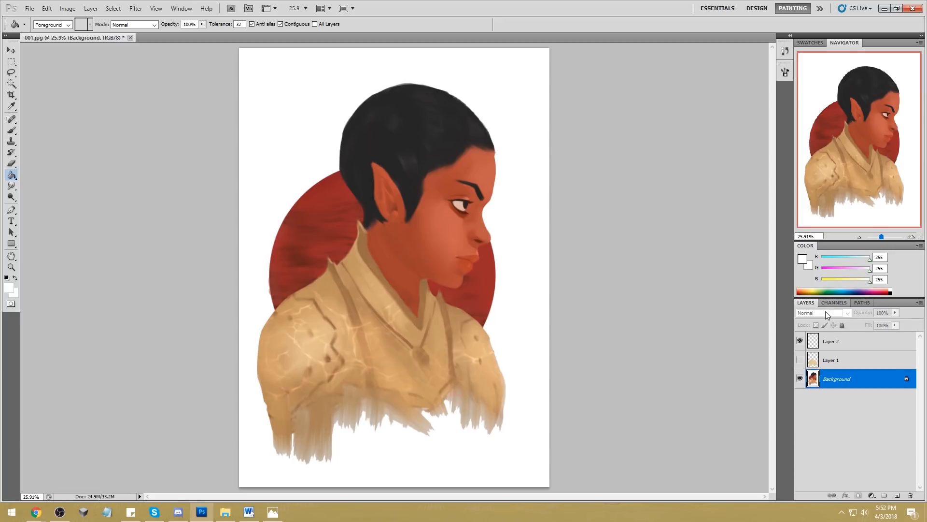
key("ctrl+z")
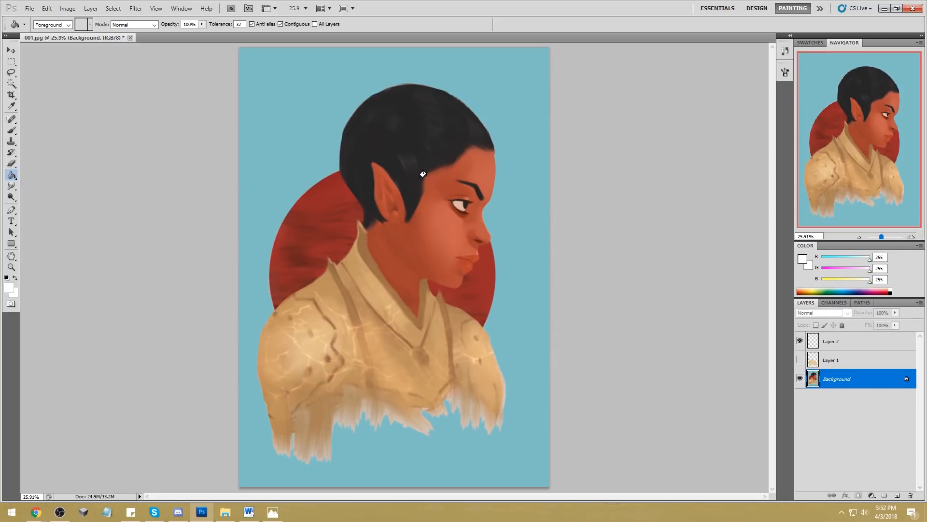
Step: Try filling the backdrop with the dark hair colour (RGB 43, 43, 43) and the eye-white beige (RGB 210, 185, 164)
left_click(479, 116, "alt")
left_click(525, 215)
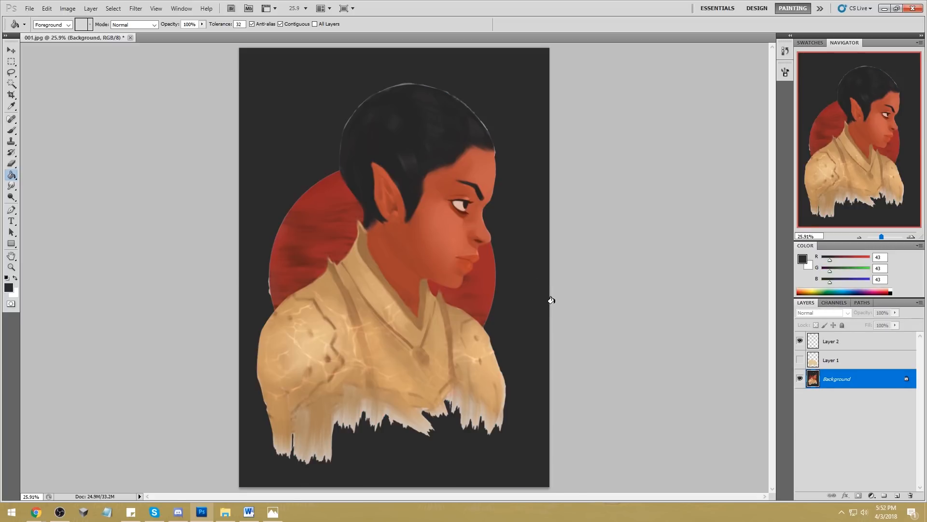
key("ctrl+z")
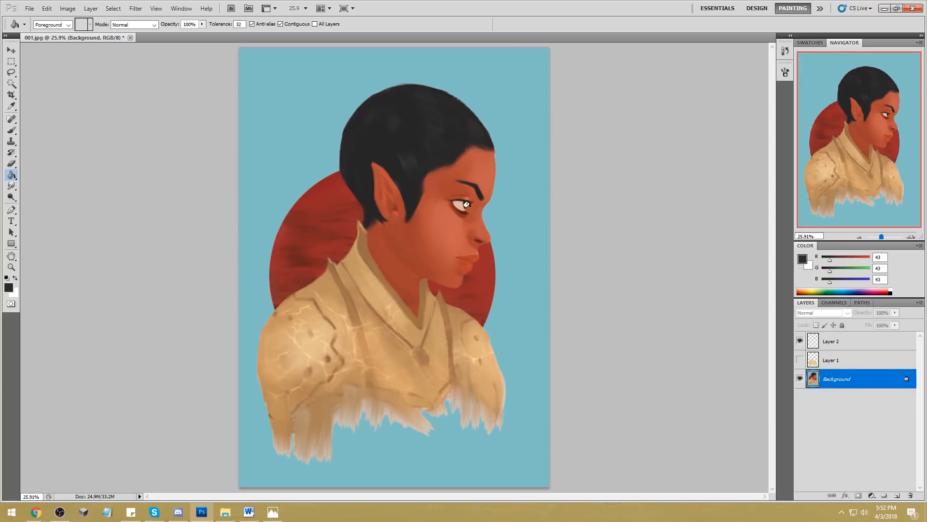
left_click(467, 204, "alt")
left_click(516, 200)
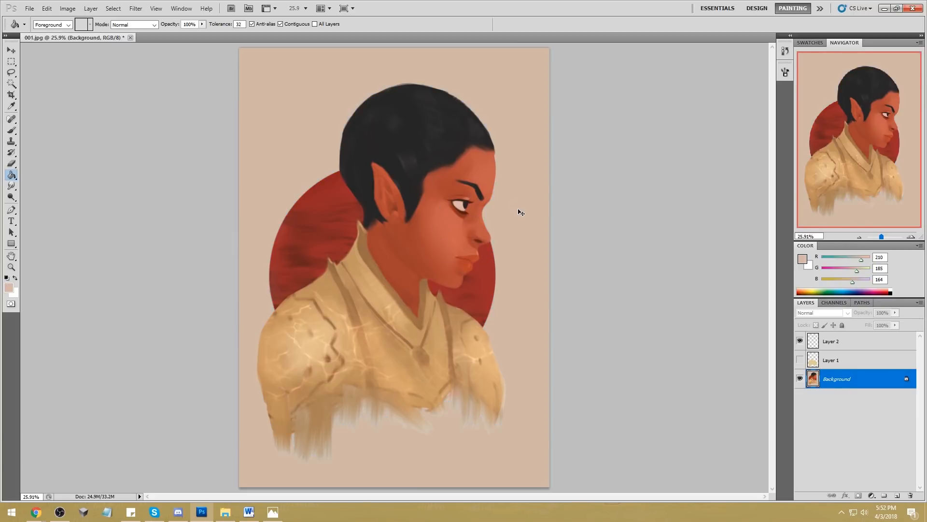
key("ctrl+z")
Step: Fill the backdrop behind the figure with light neutral grey, e9e9e9
left_click(802, 258)
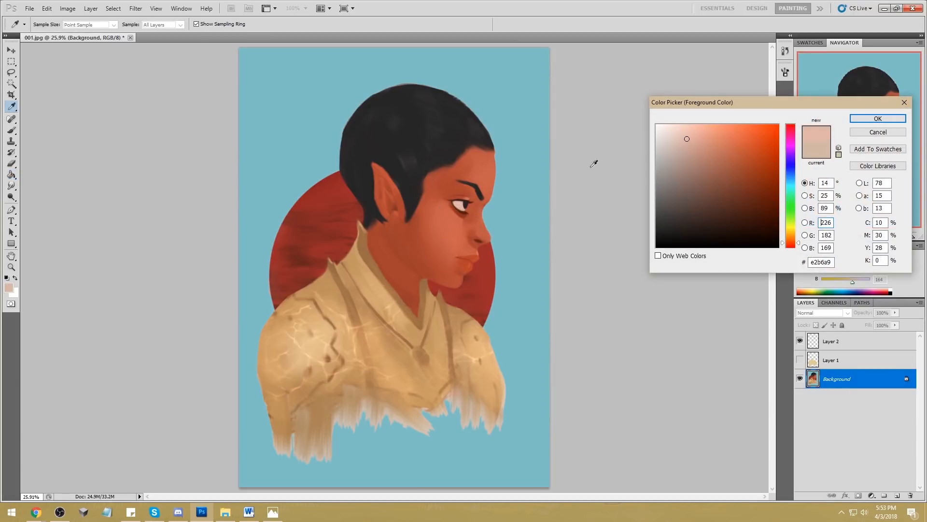
left_click_drag(683, 140, 640, 132)
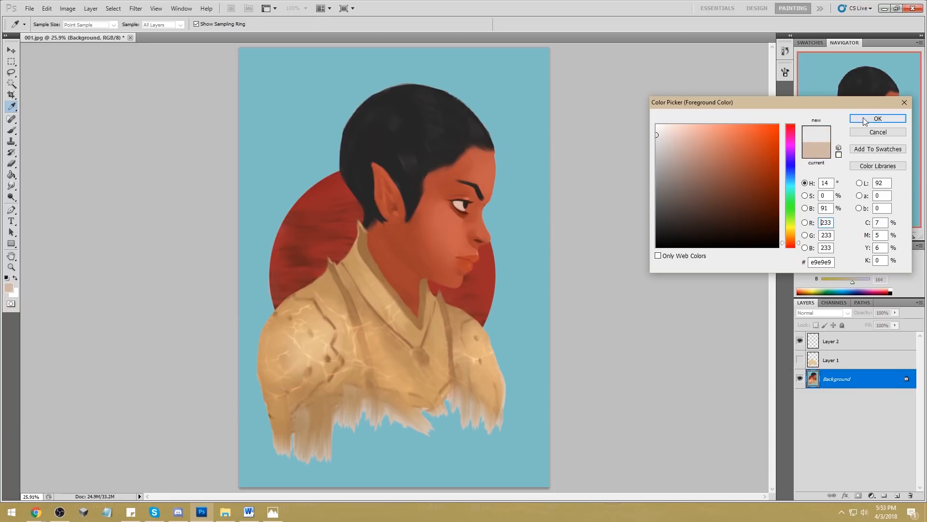
left_click(878, 118)
left_click(527, 186)
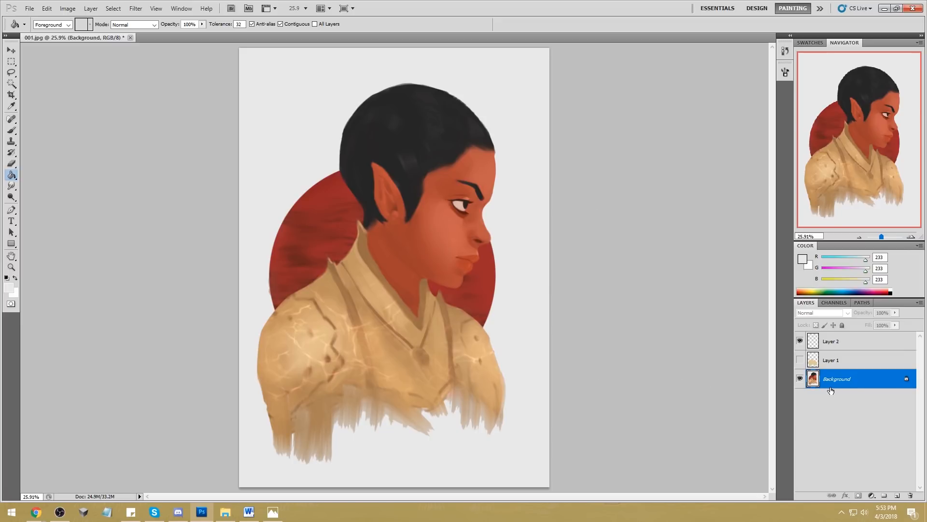
Step: Compare the original opened state of 001.jpg with the latest edited state using the document history
left_click(786, 51)
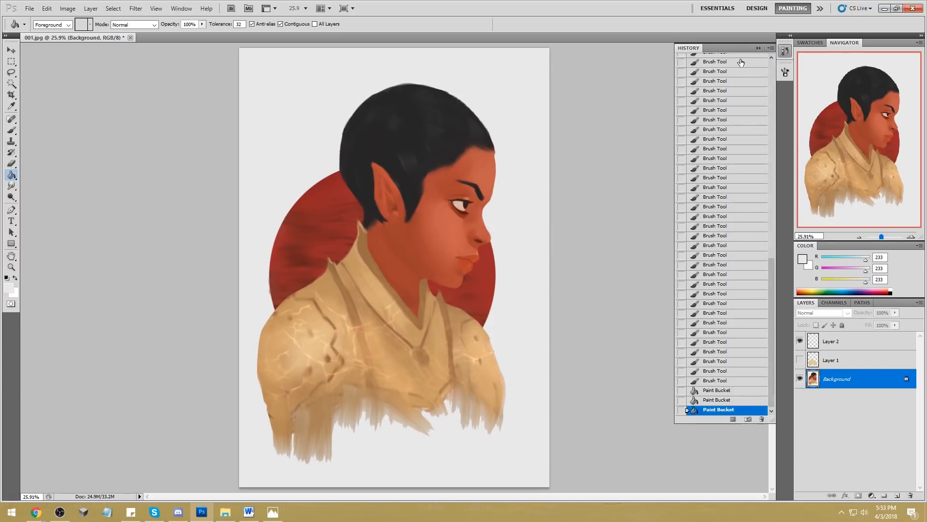
left_click_drag(772, 271, 779, 69)
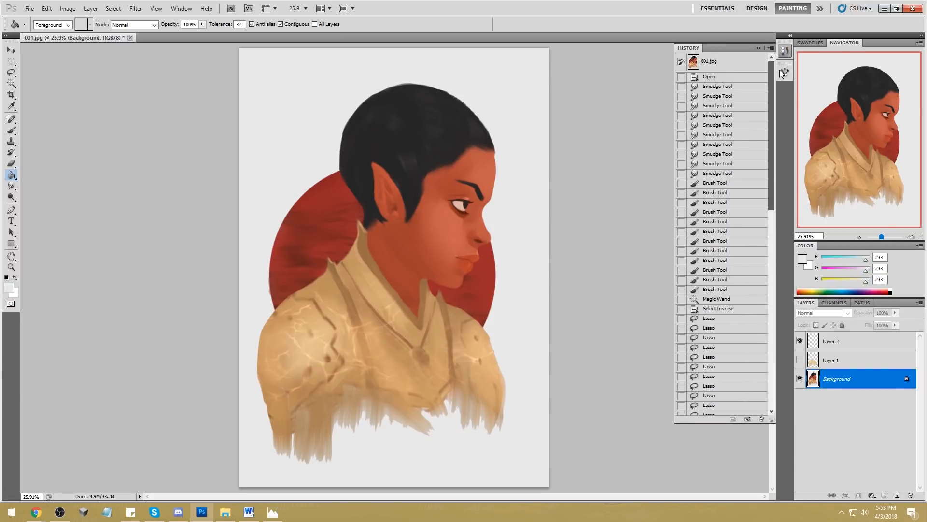
left_click(725, 62)
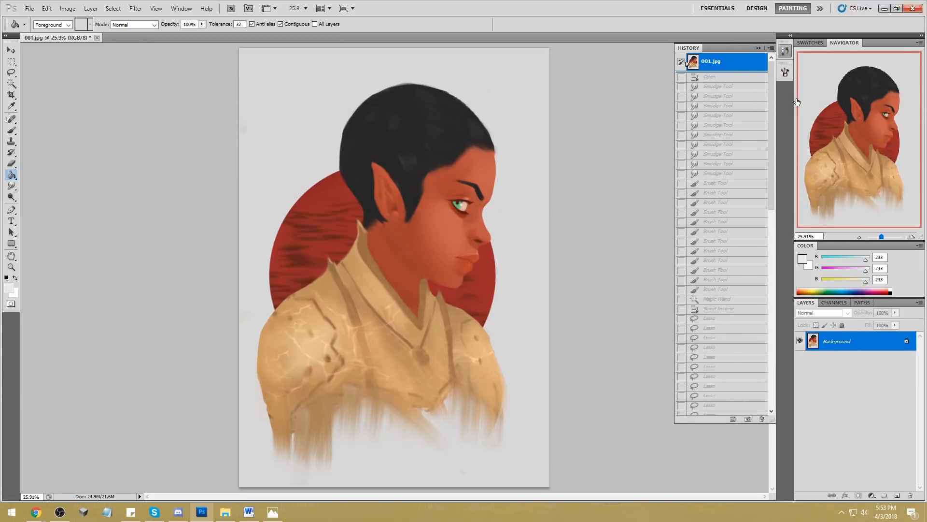
mouse_move(771, 92)
left_mouse_down()
mouse_move(743, 239)
mouse_move(753, 318)
left_mouse_up()
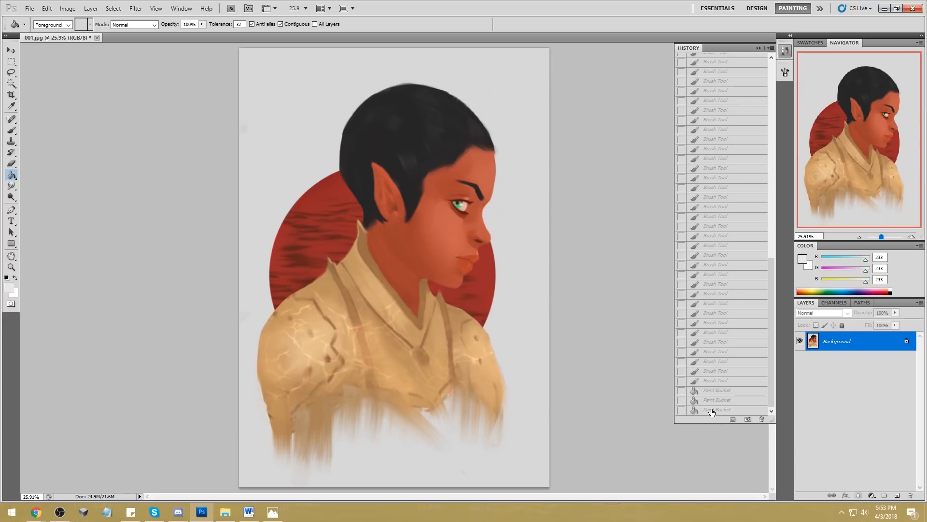
left_click(712, 410)
left_click(759, 48)
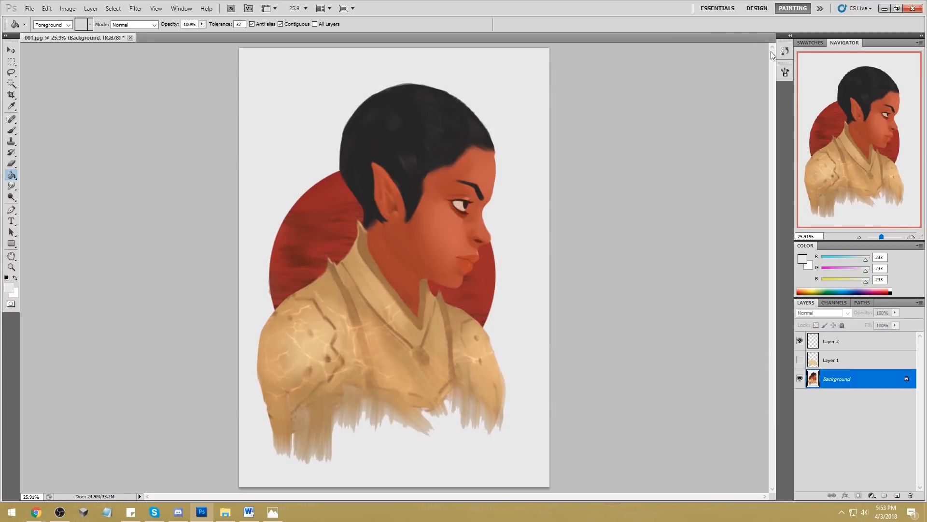
key("i")
left_click(802, 260)
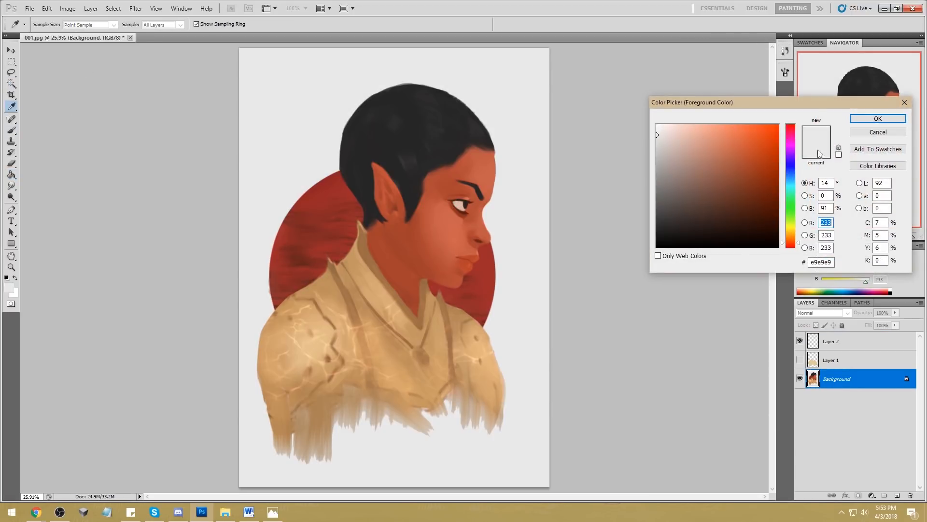
key("Return")
key("g")
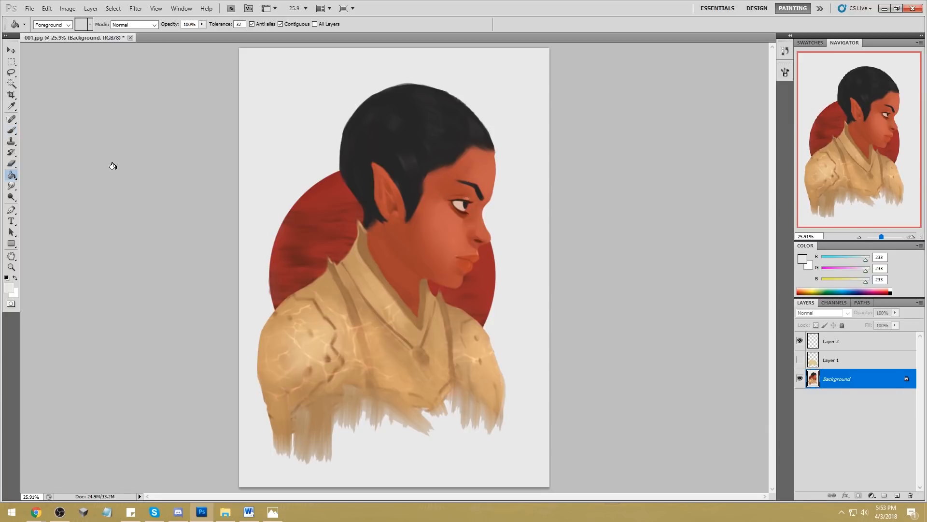
Step: Select the white of the eye with the Magic Wand at tolerance 16 and flatten the image, discarding the hidden layer
left_click(12, 83)
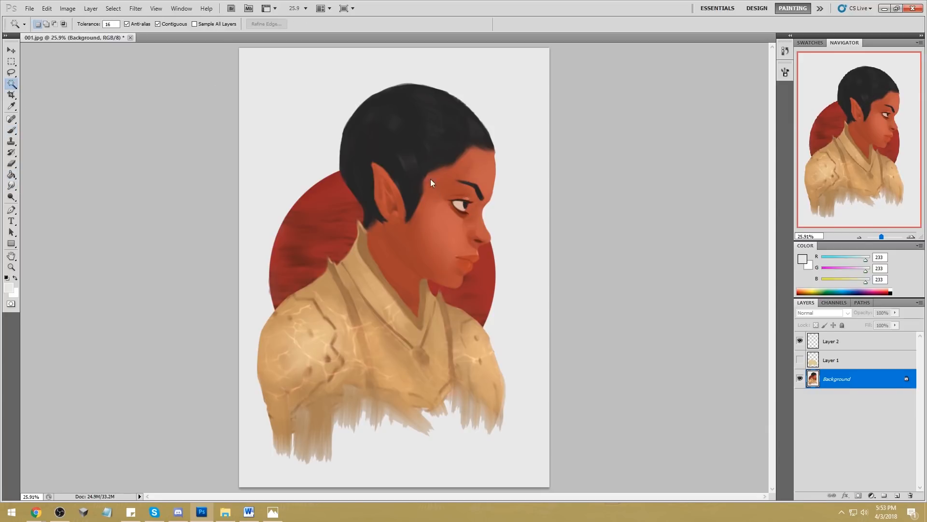
left_click(459, 205)
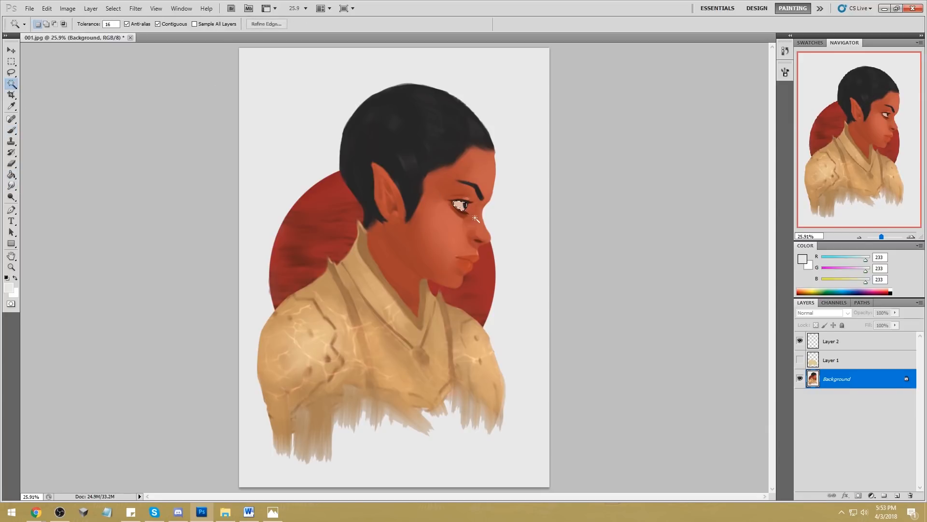
right_click(860, 341)
left_click(840, 354)
key("Return")
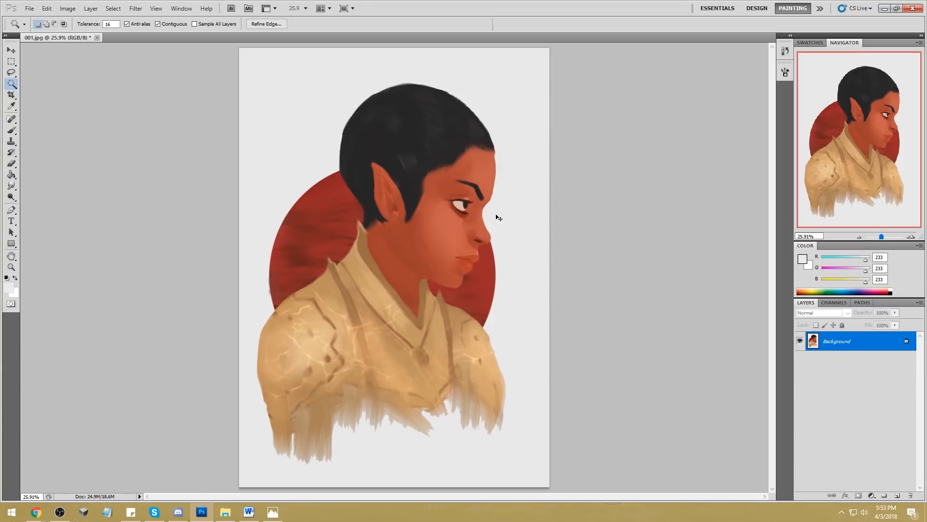
Step: Set the foreground colour to soft green, RGB 132, 193, 135, and try a brush stroke over the selected eye area
key("i")
left_click(803, 260)
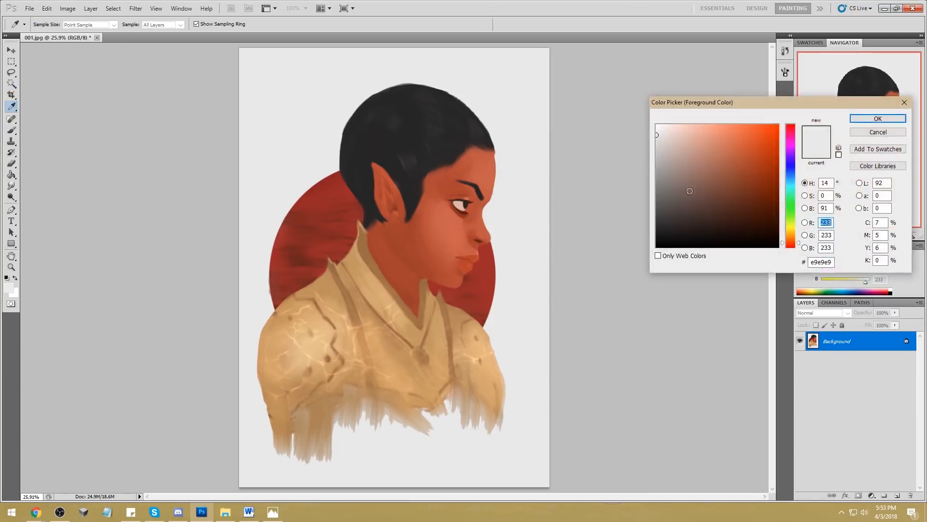
left_click(794, 209)
mouse_move(690, 155)
left_mouse_down()
mouse_move(681, 157)
mouse_move(694, 153)
left_mouse_up()
key("Return")
key("b")
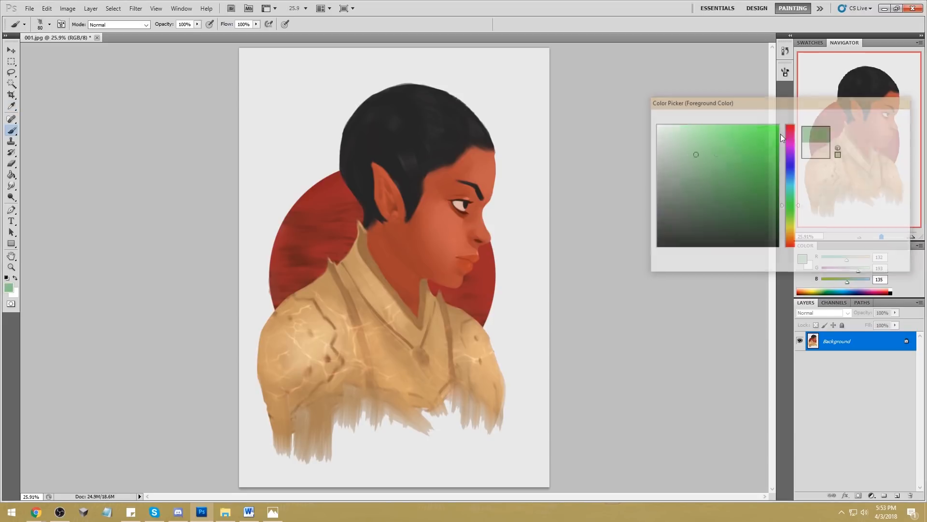
left_click_drag(467, 210, 466, 210)
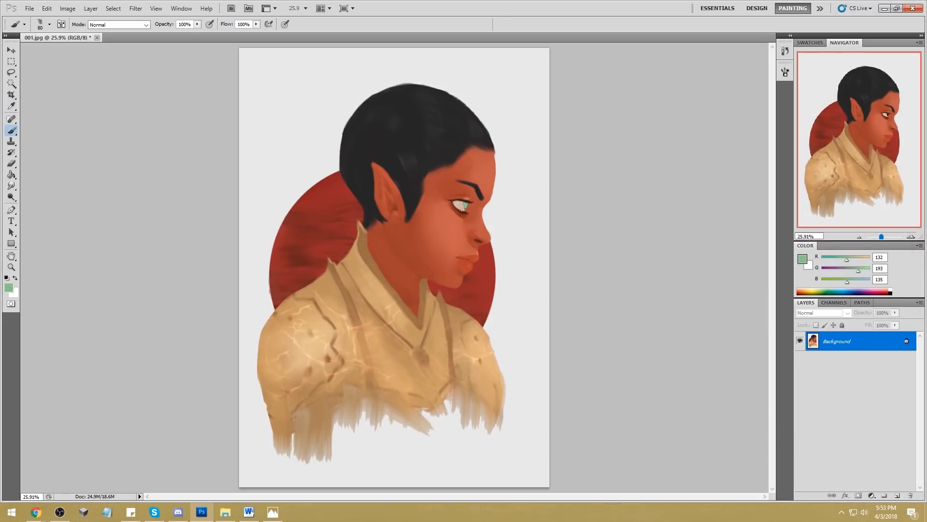
key("ctrl+z")
Step: Paint the iris edge green with a smaller brush inside the eye selection, and clear the selection
key("bracketleft")
key("bracketleft")
key("bracketleft")
left_click_drag(467, 208, 466, 208)
key("m")
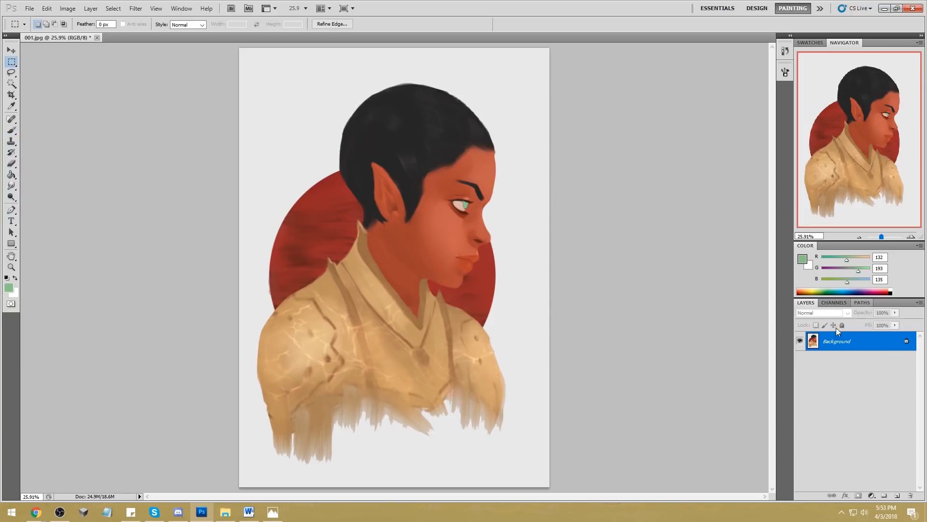
right_click(515, 293)
left_click(536, 301)
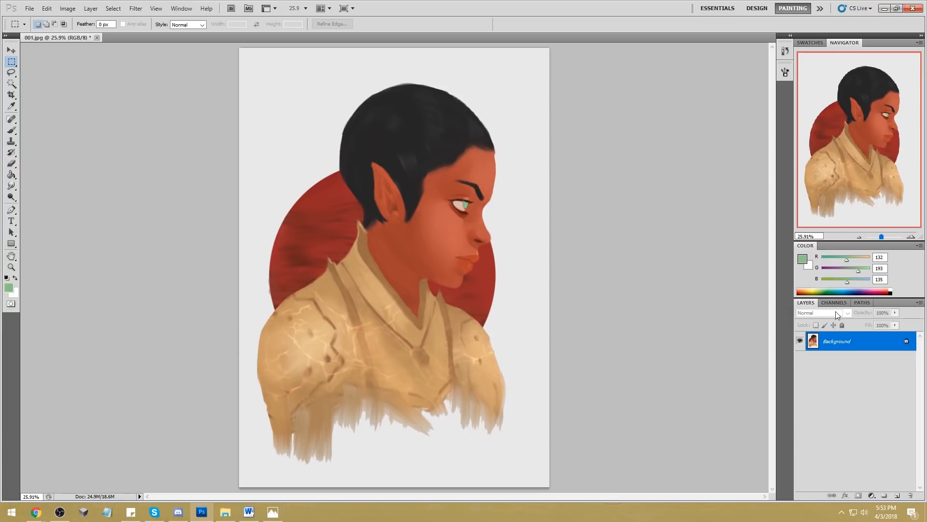
Step: Close 001.jpg without saving its changes and restore the program window to a smaller size over the desktop
left_click(97, 38)
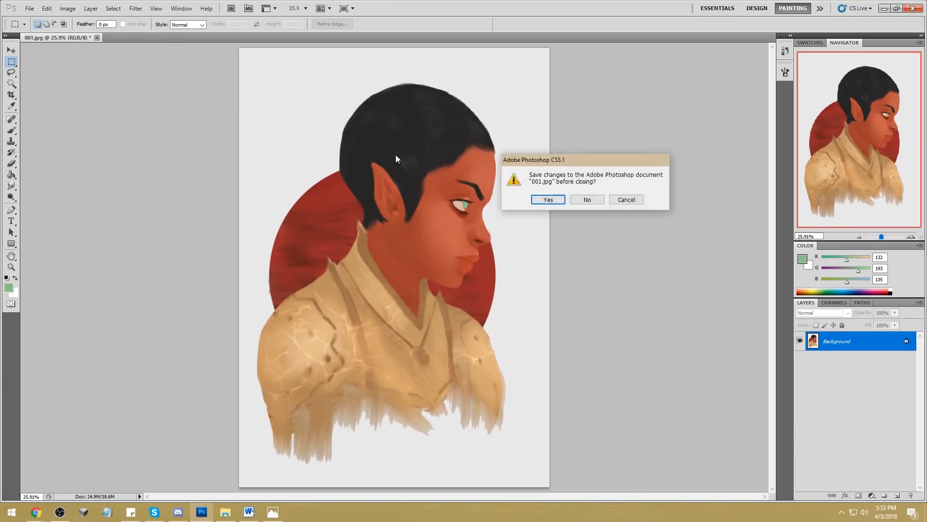
left_click(590, 198)
double_click(588, 12)
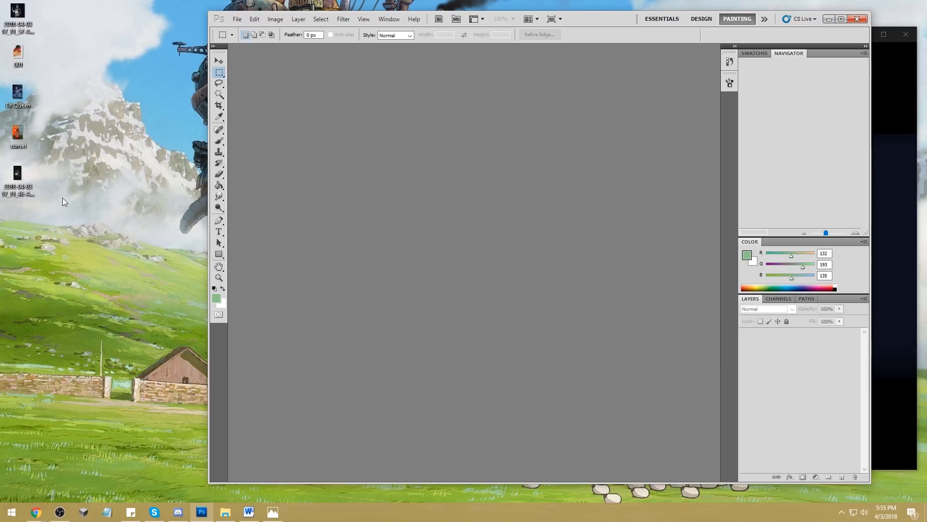
Step: Open the five painting images from the desktop in Photoshop and bring Elf Queen.jpg to the front
left_click_drag(63, 219, 404, 127)
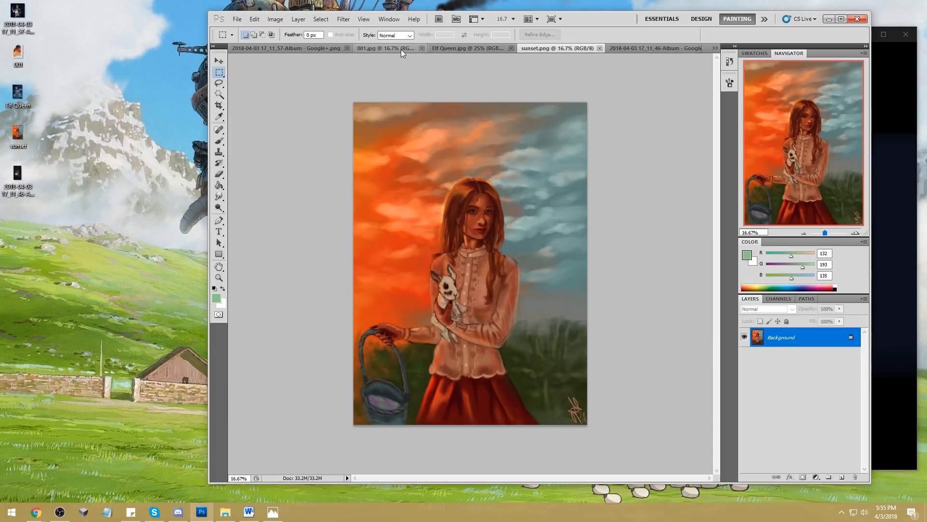
left_click(401, 49)
left_click(469, 47)
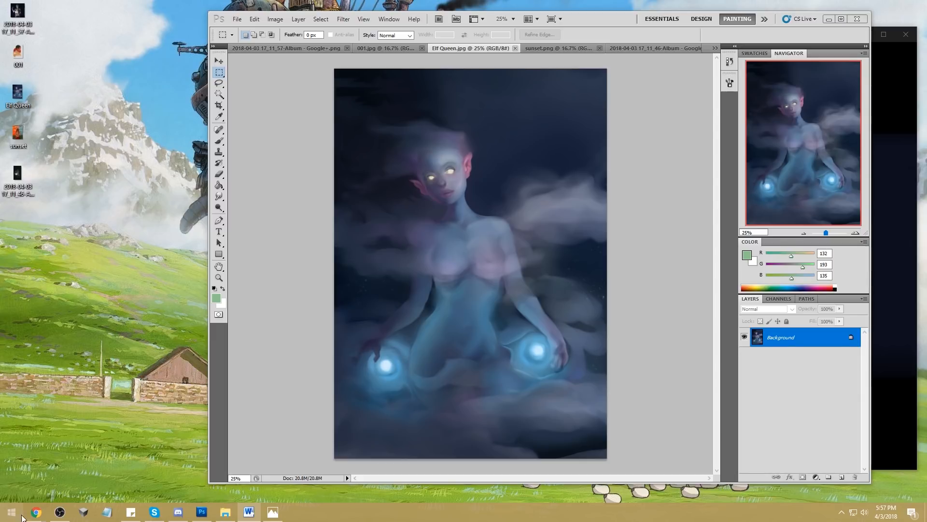
mouse_move(32, 515)
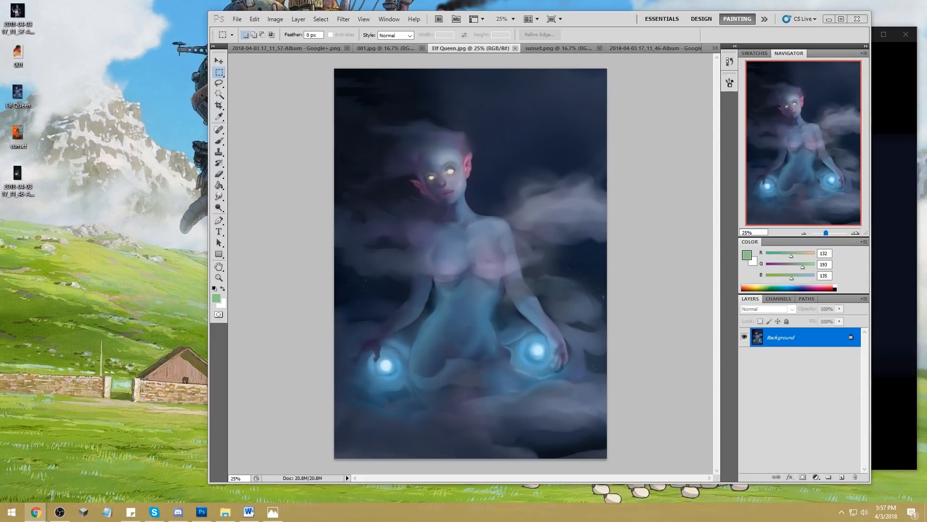
left_click_drag(926, 140, 431, 28)
left_click(447, 44)
type("www.istebrak.com")
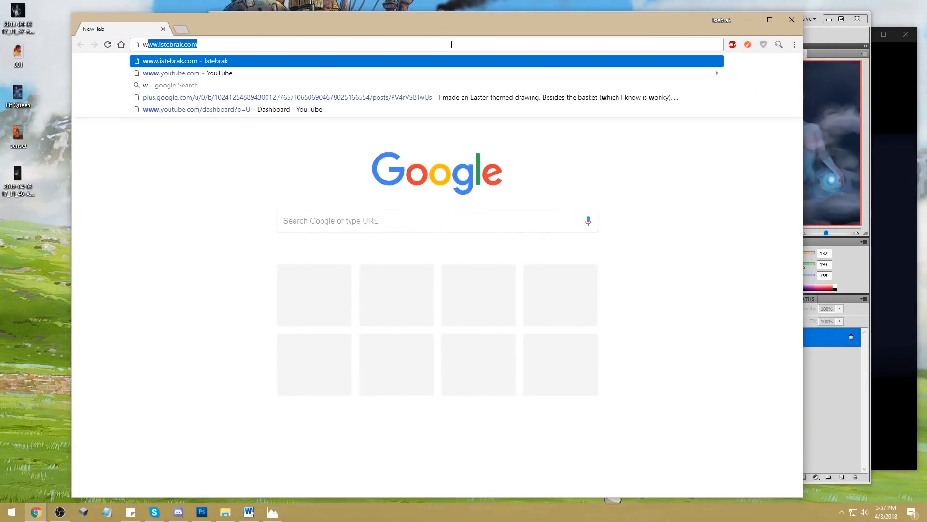
key("Return")
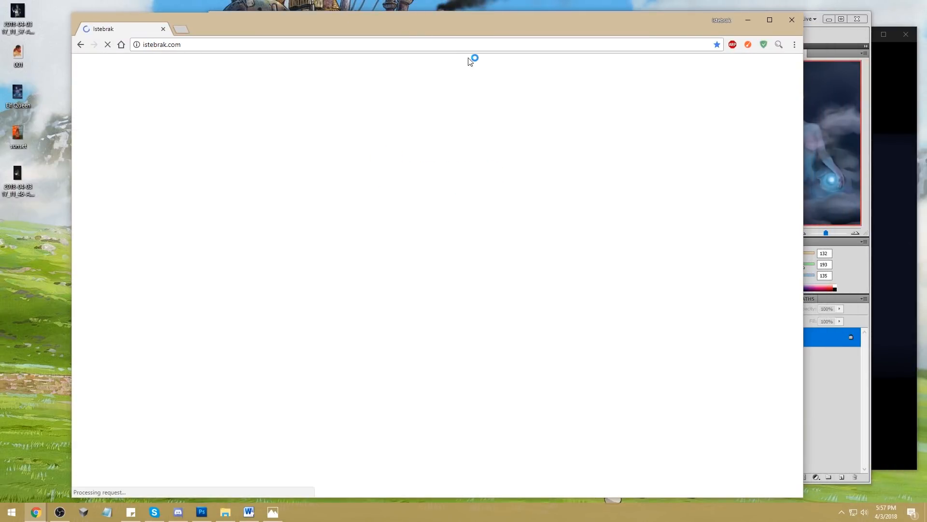
Step: Open the site's Google+ community link in a new tab and show that page
right_click(666, 175)
left_click(709, 183)
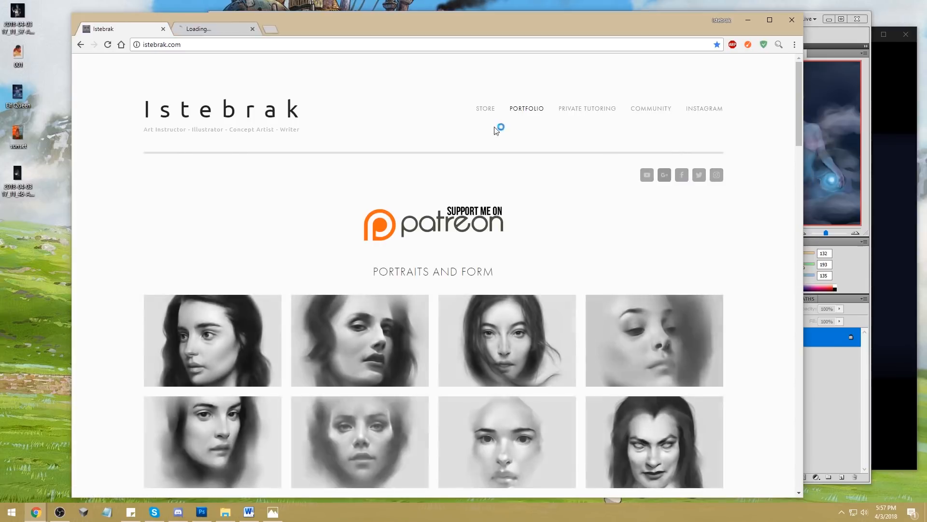
left_click(226, 27)
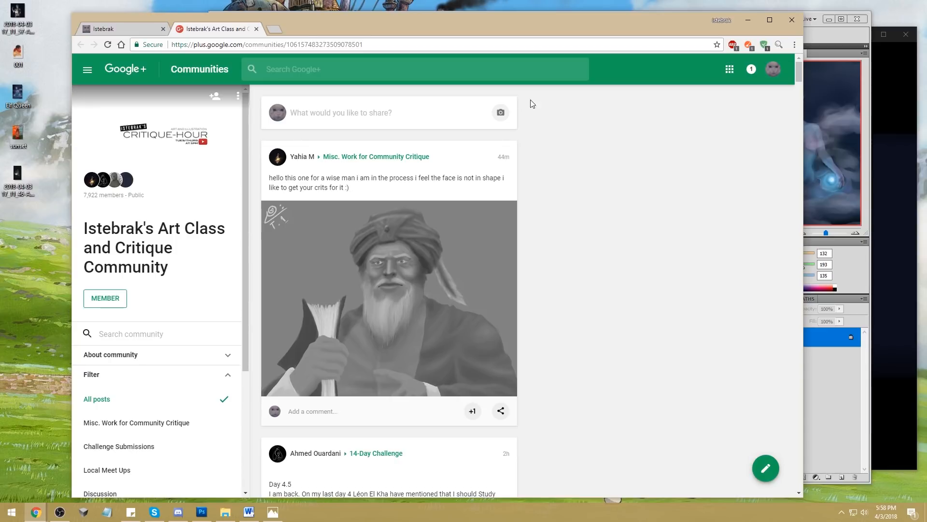
Step: Open the Patreon link from the Istebrak site in a new tab and highlight the patron count under Goals
left_click(109, 29)
right_click(444, 220)
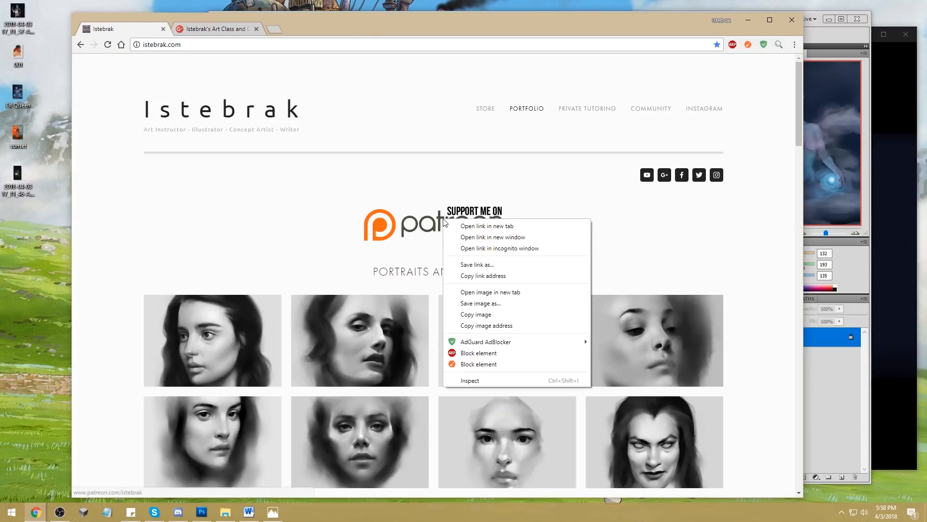
left_click(488, 226)
left_click(311, 27)
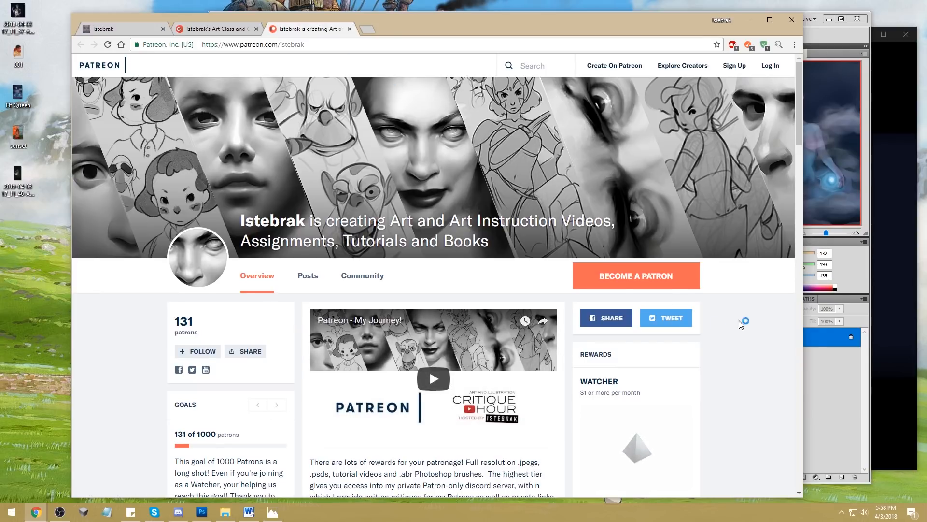
scroll(746, 317, "down", 2)
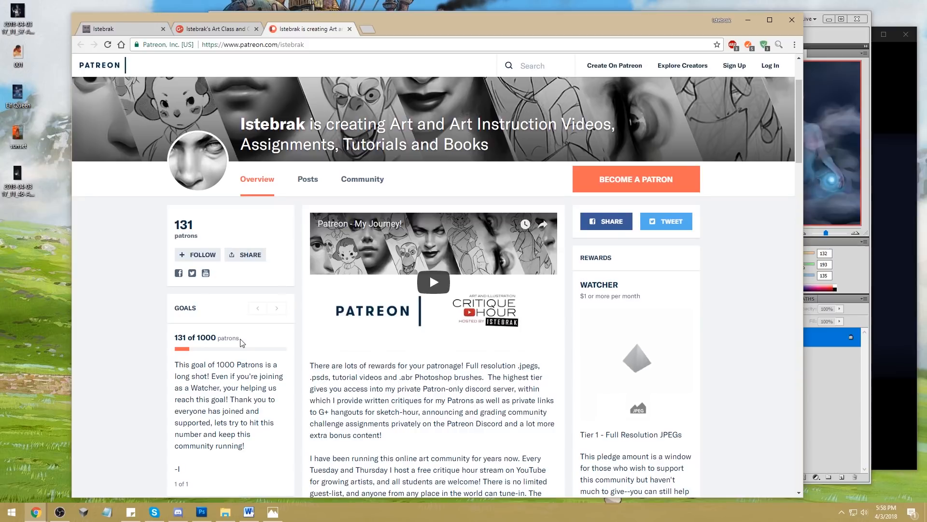
left_click_drag(239, 338, 176, 336)
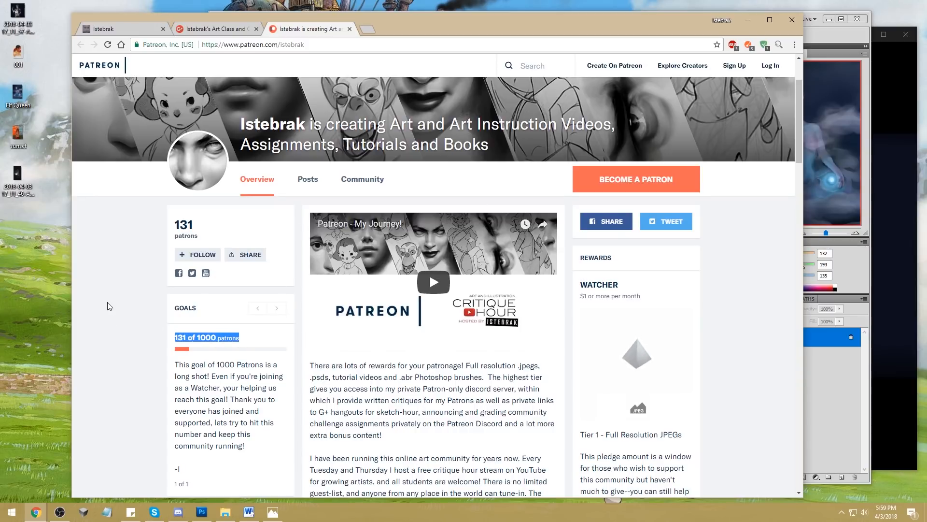
Step: Revisit the Google+ community page, return to the Istebrak home page and view the system calendar
left_click(215, 29)
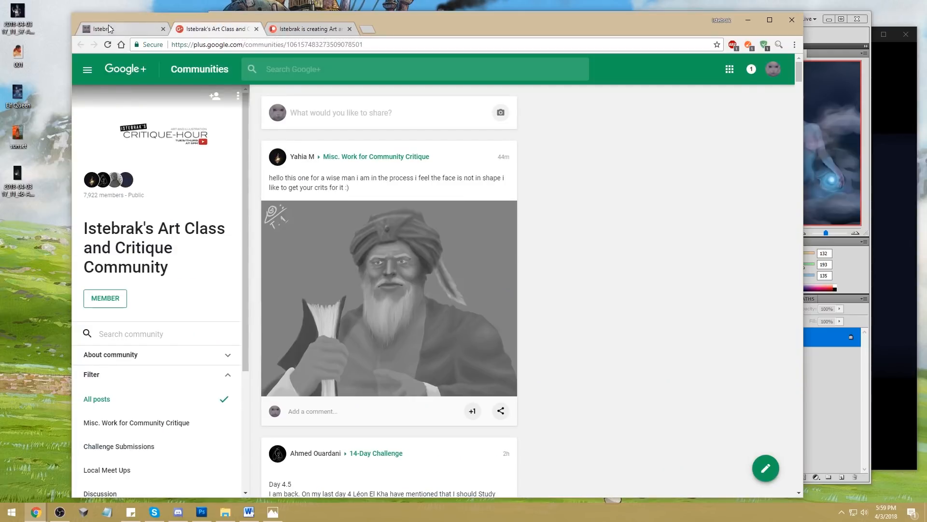
left_click(129, 28)
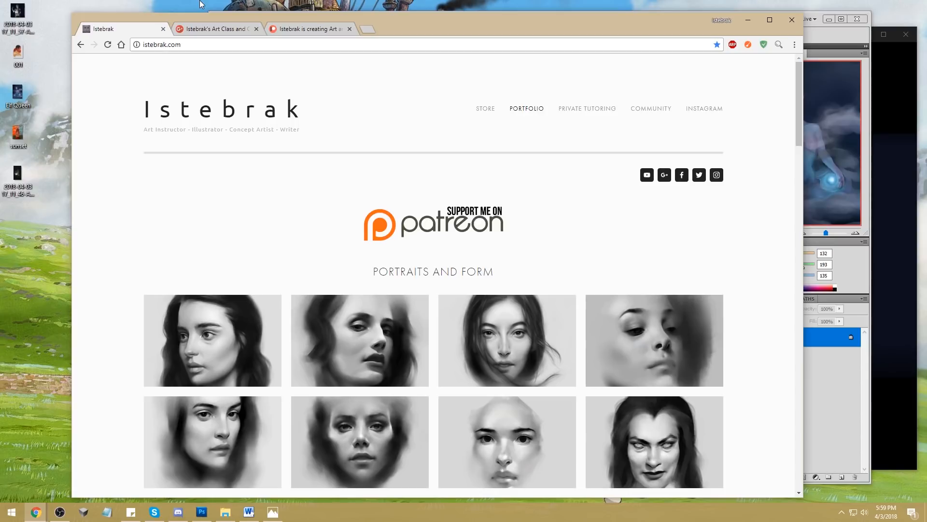
left_click(886, 512)
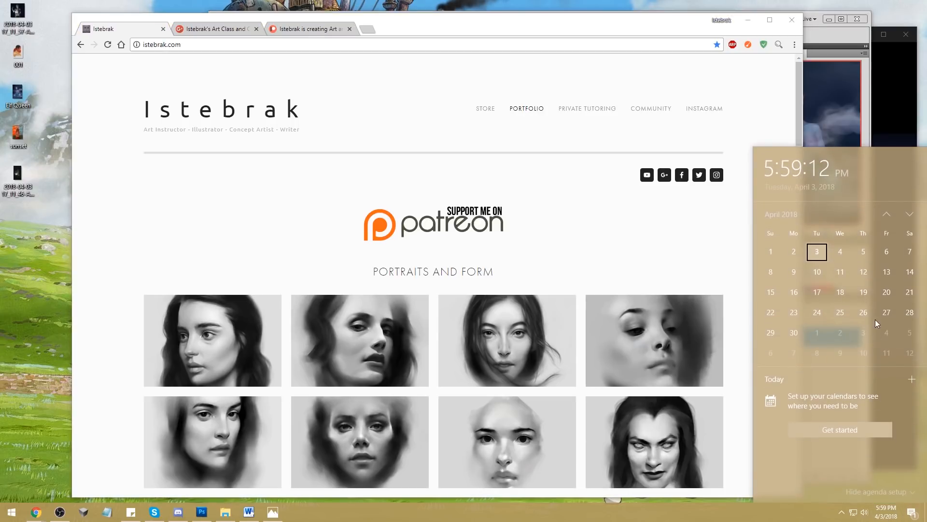